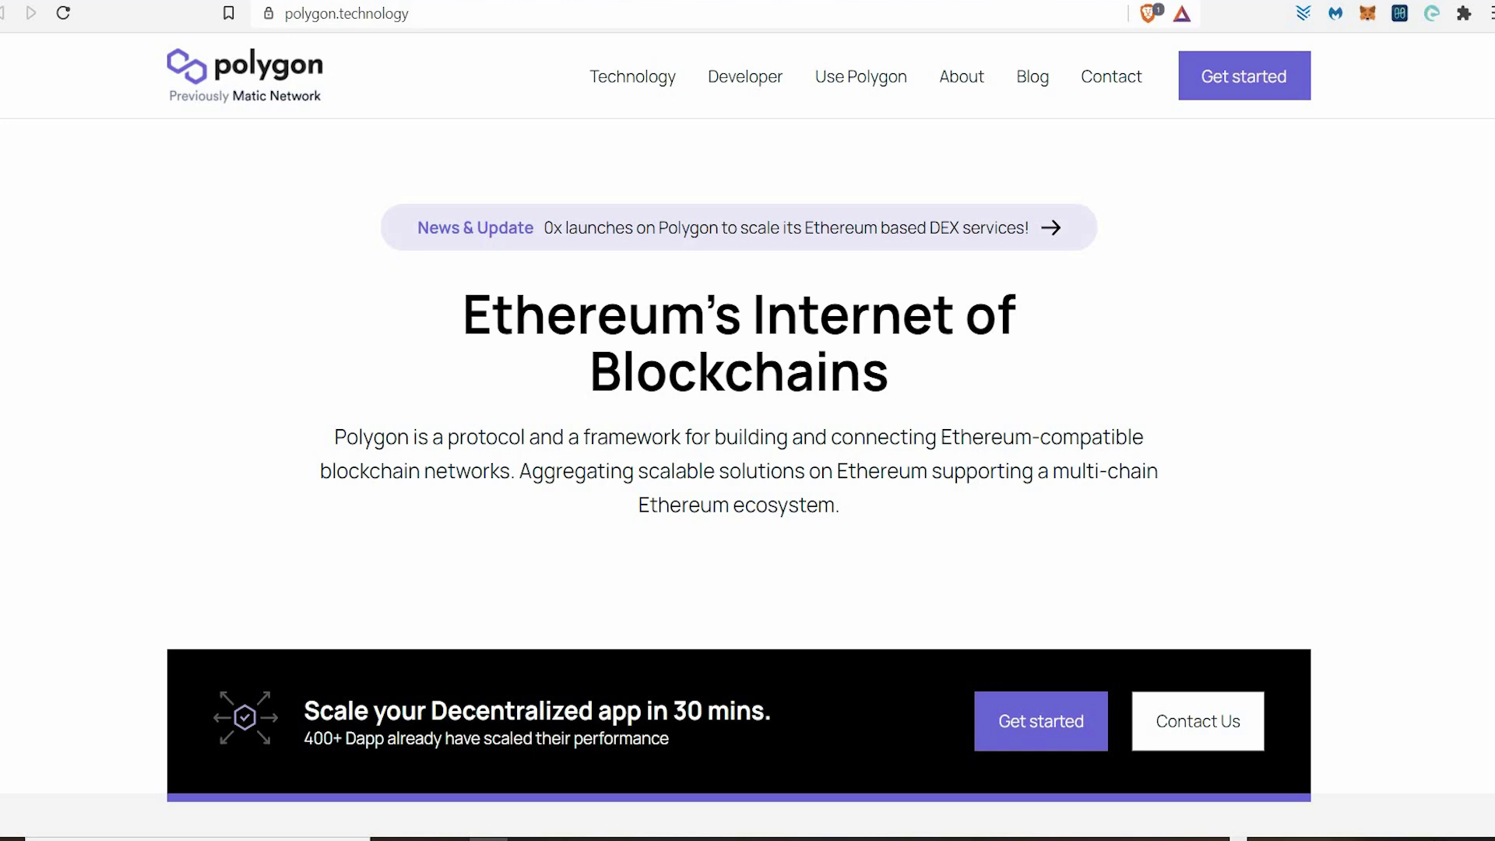
- Switch to the CoinMarketCap tab showing Polygon (MATIC) priced at £1.10
left_click(596, 2)
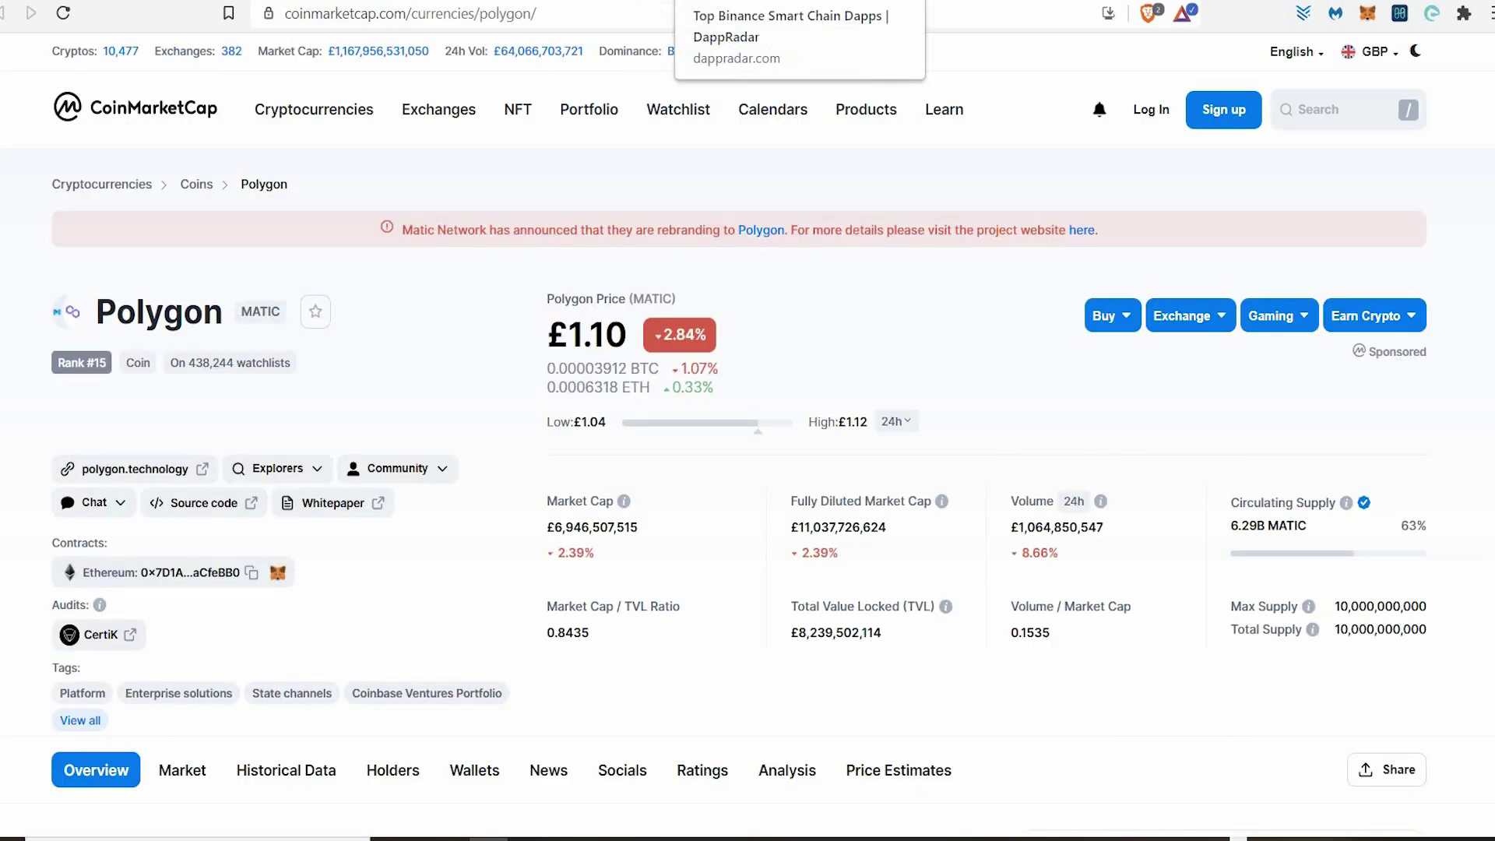
- Switch to DappRadar's Top Binance Smart Chain Dapps ranking, led by PancakeSwap
left_click(724, 2)
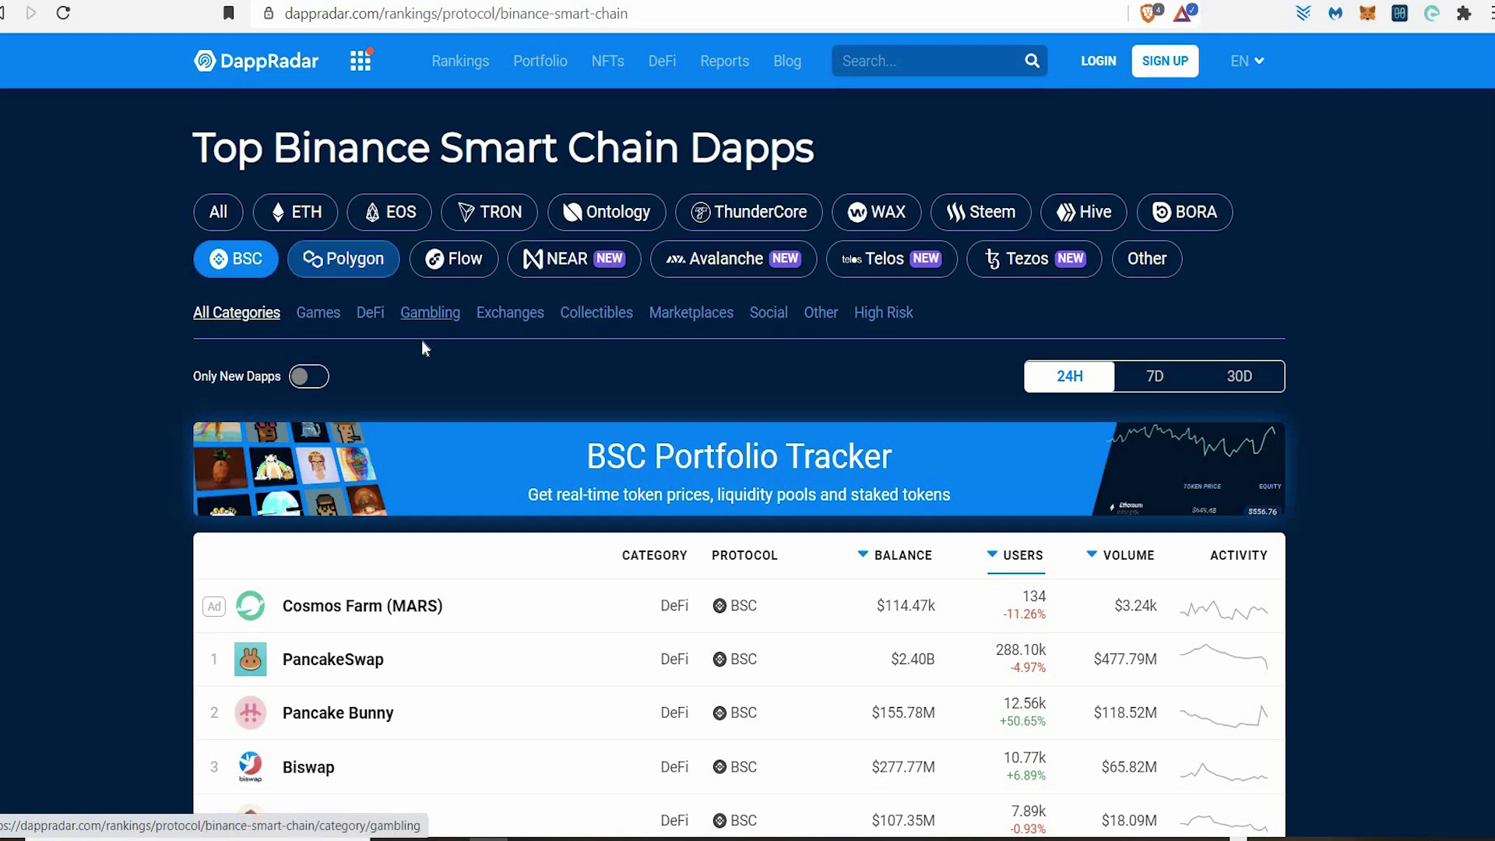
scroll(422, 340, "down", 2)
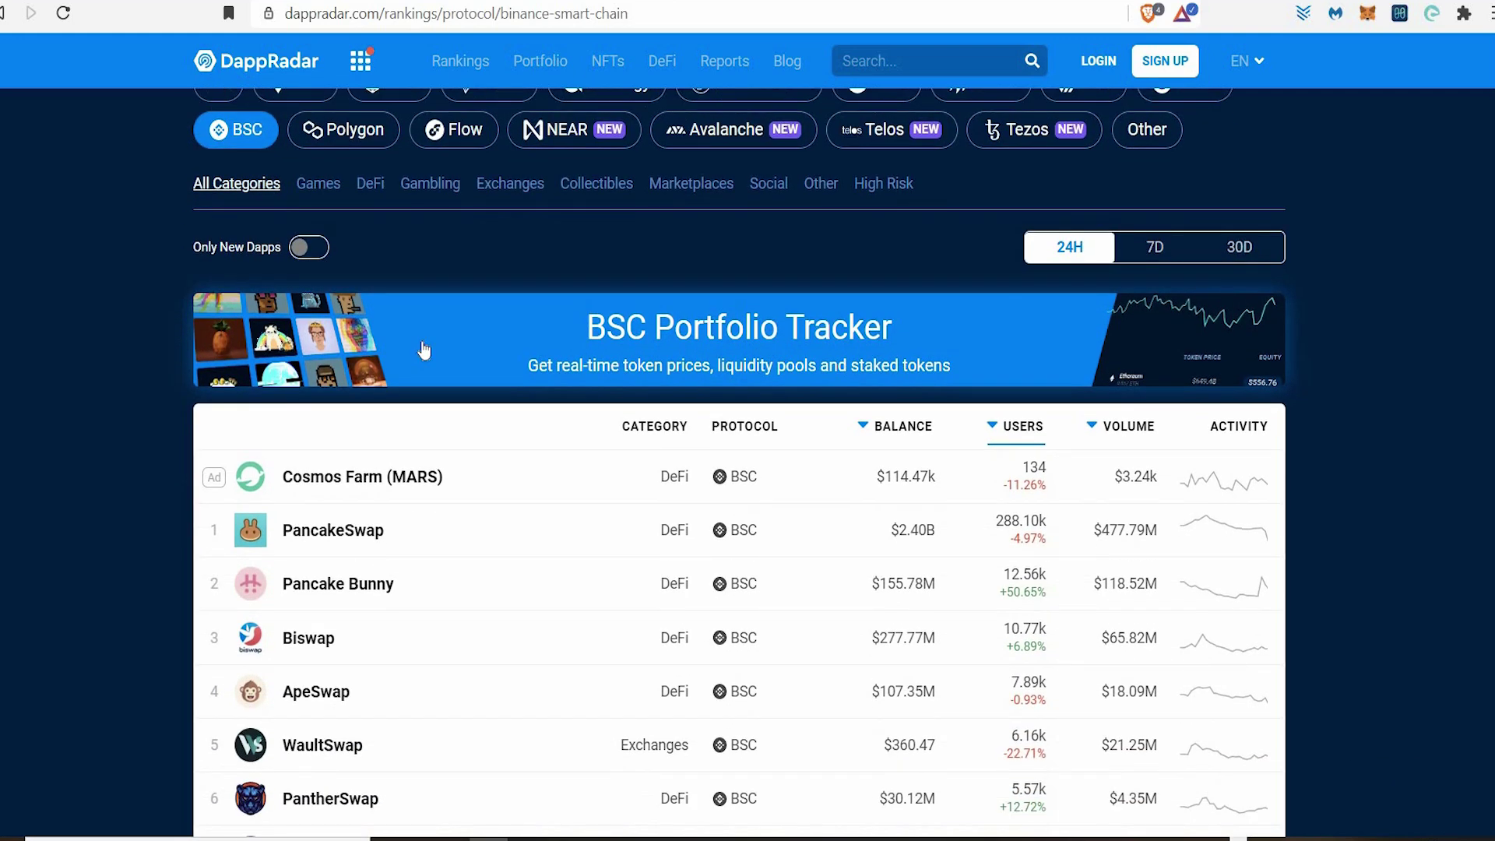
scroll(423, 349, "down", 2)
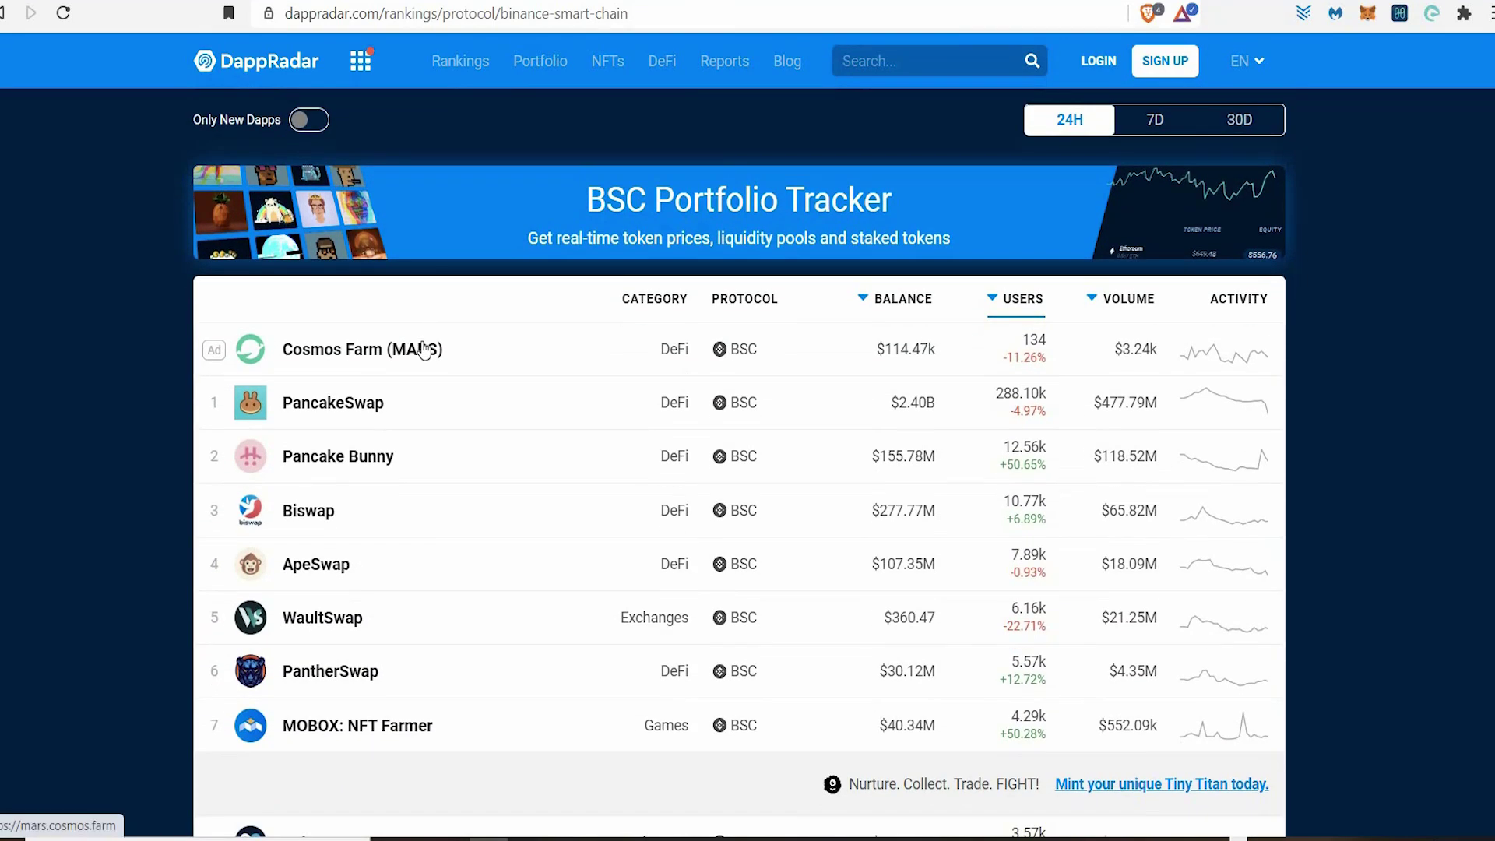
scroll(422, 348, "down", 5)
scroll(313, 293, "up", 3)
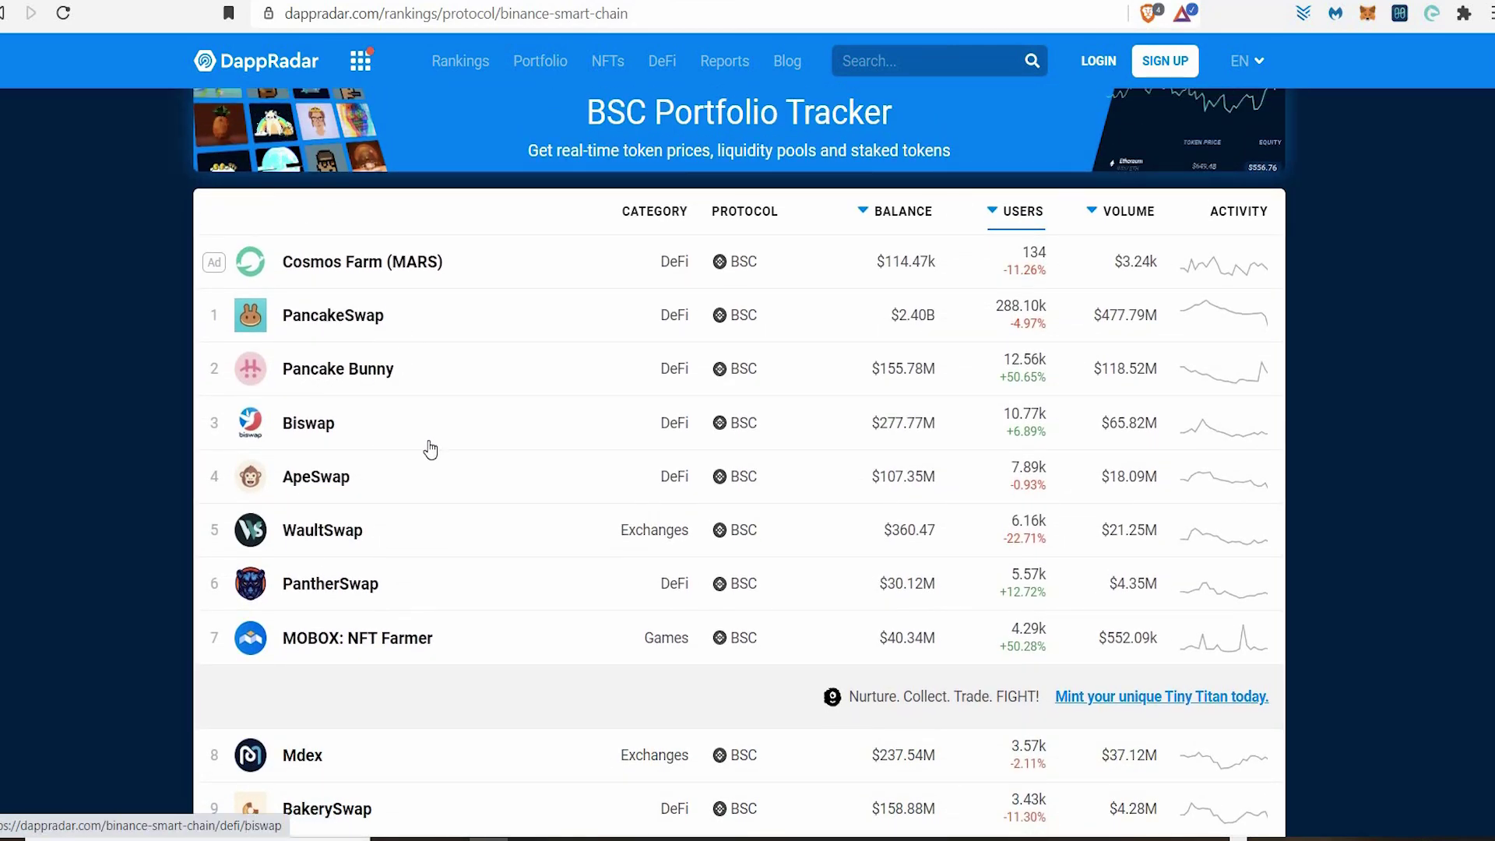
scroll(429, 447, "down", 3)
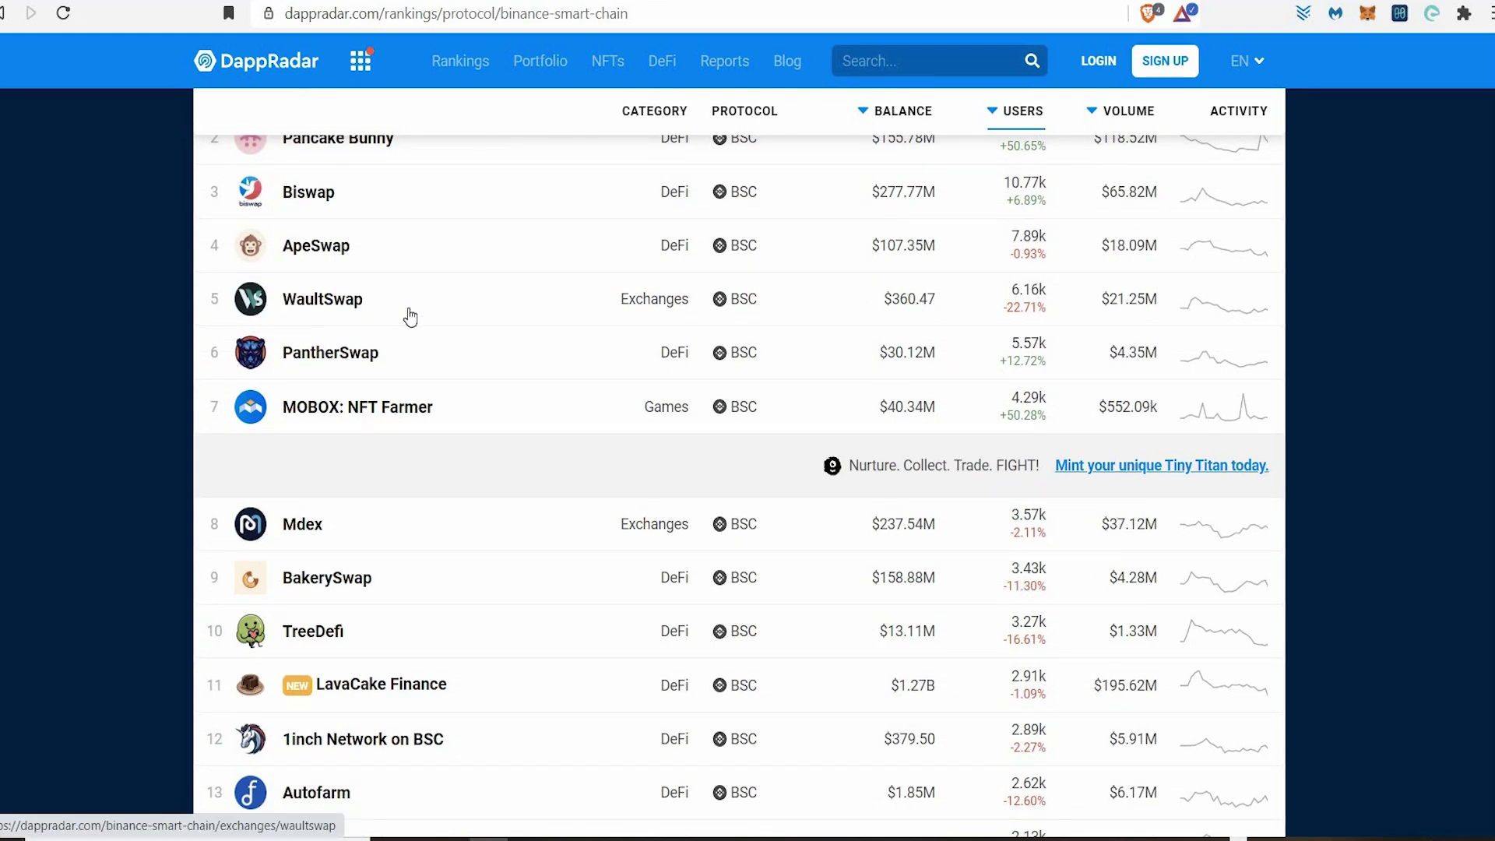
scroll(410, 317, "up", 7)
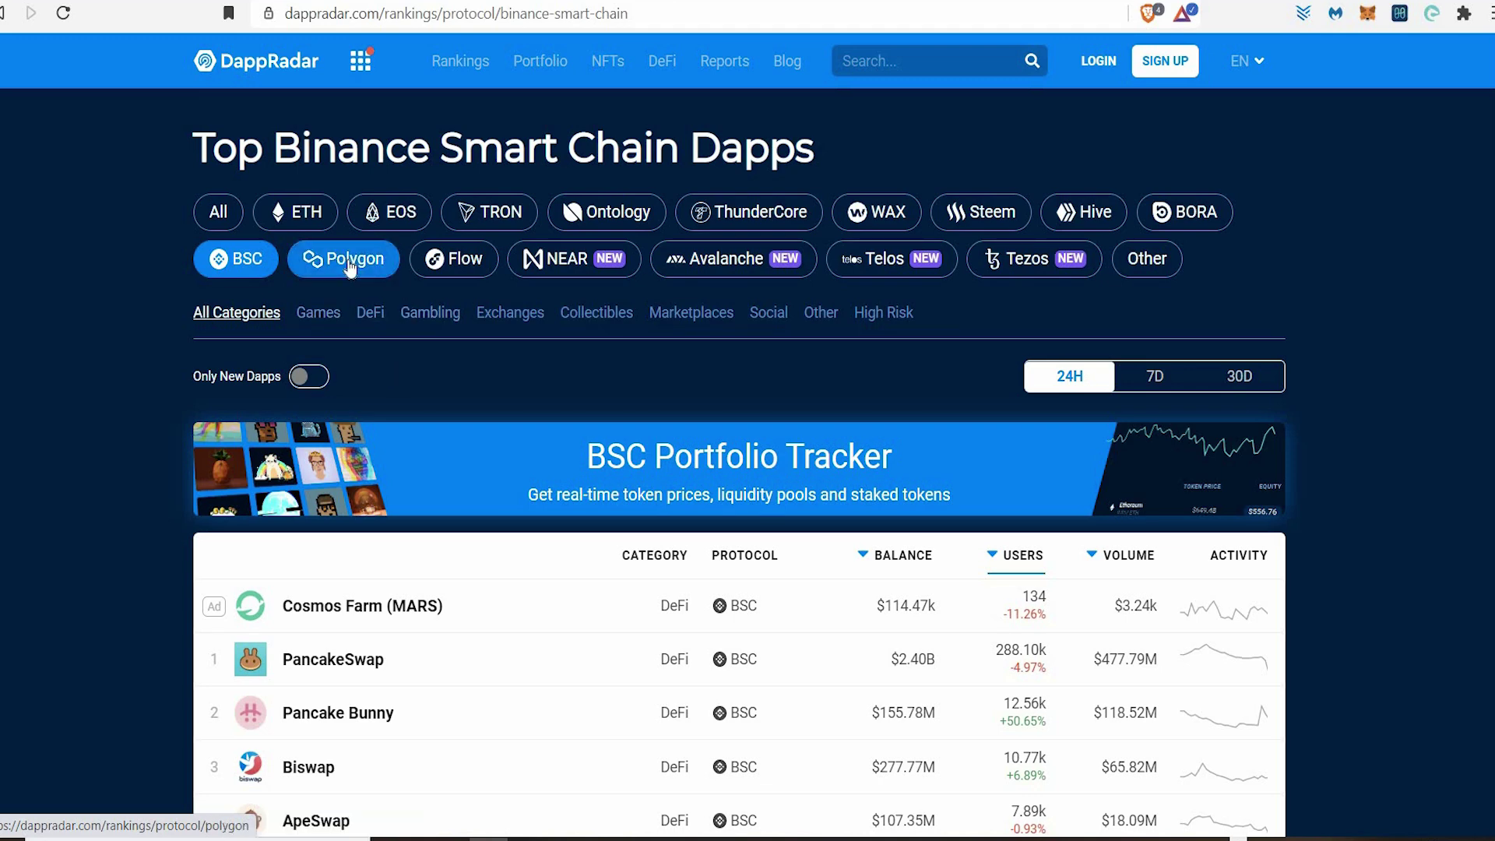
- Filter DappRadar to Polygon and browse the ranking led by QuickSwap ($386.72M balance)
left_click(349, 268)
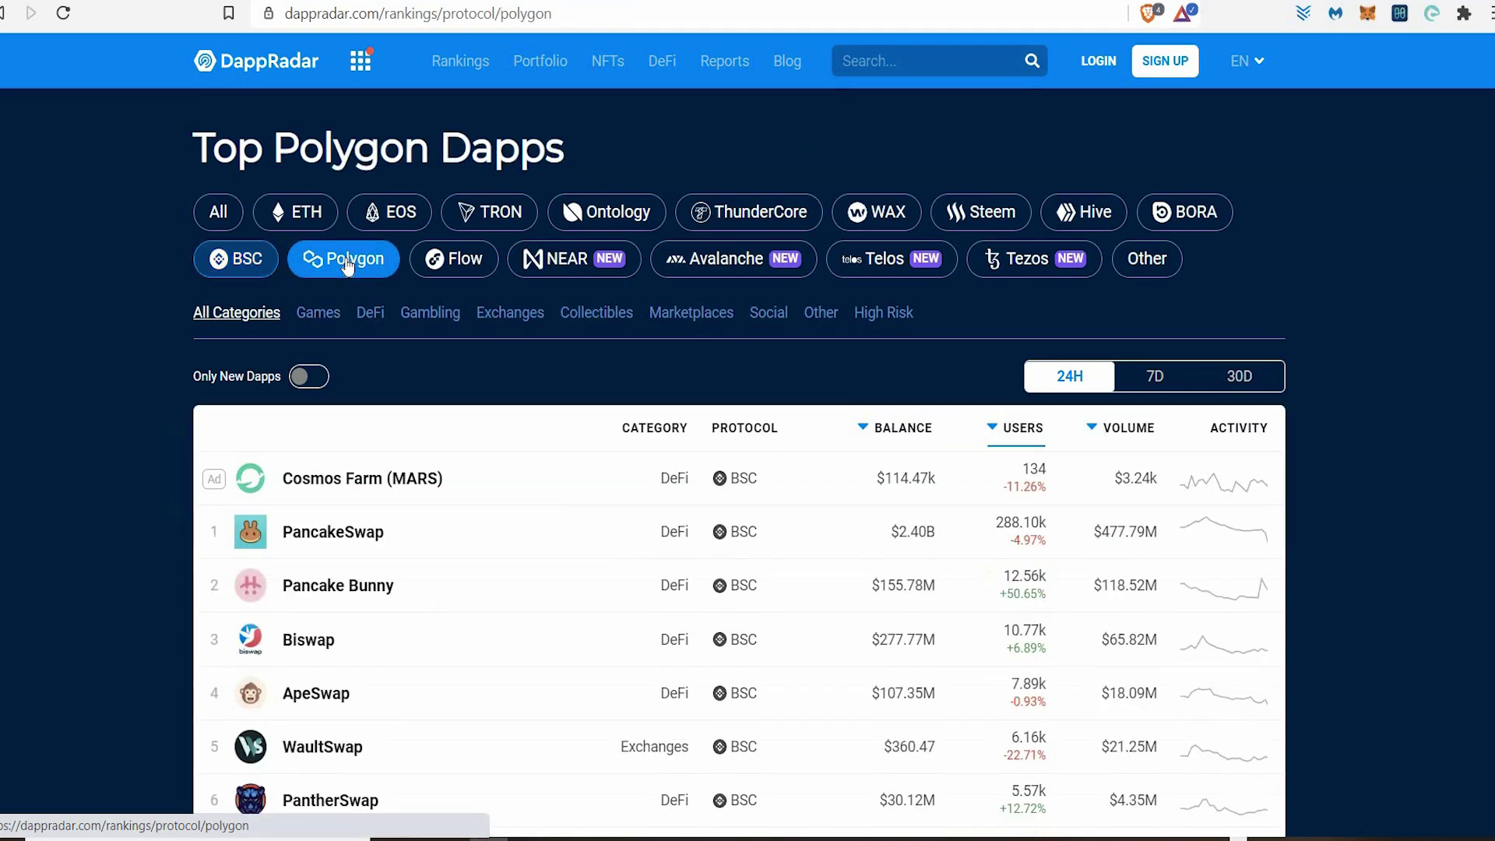
scroll(619, 467, "down", 2)
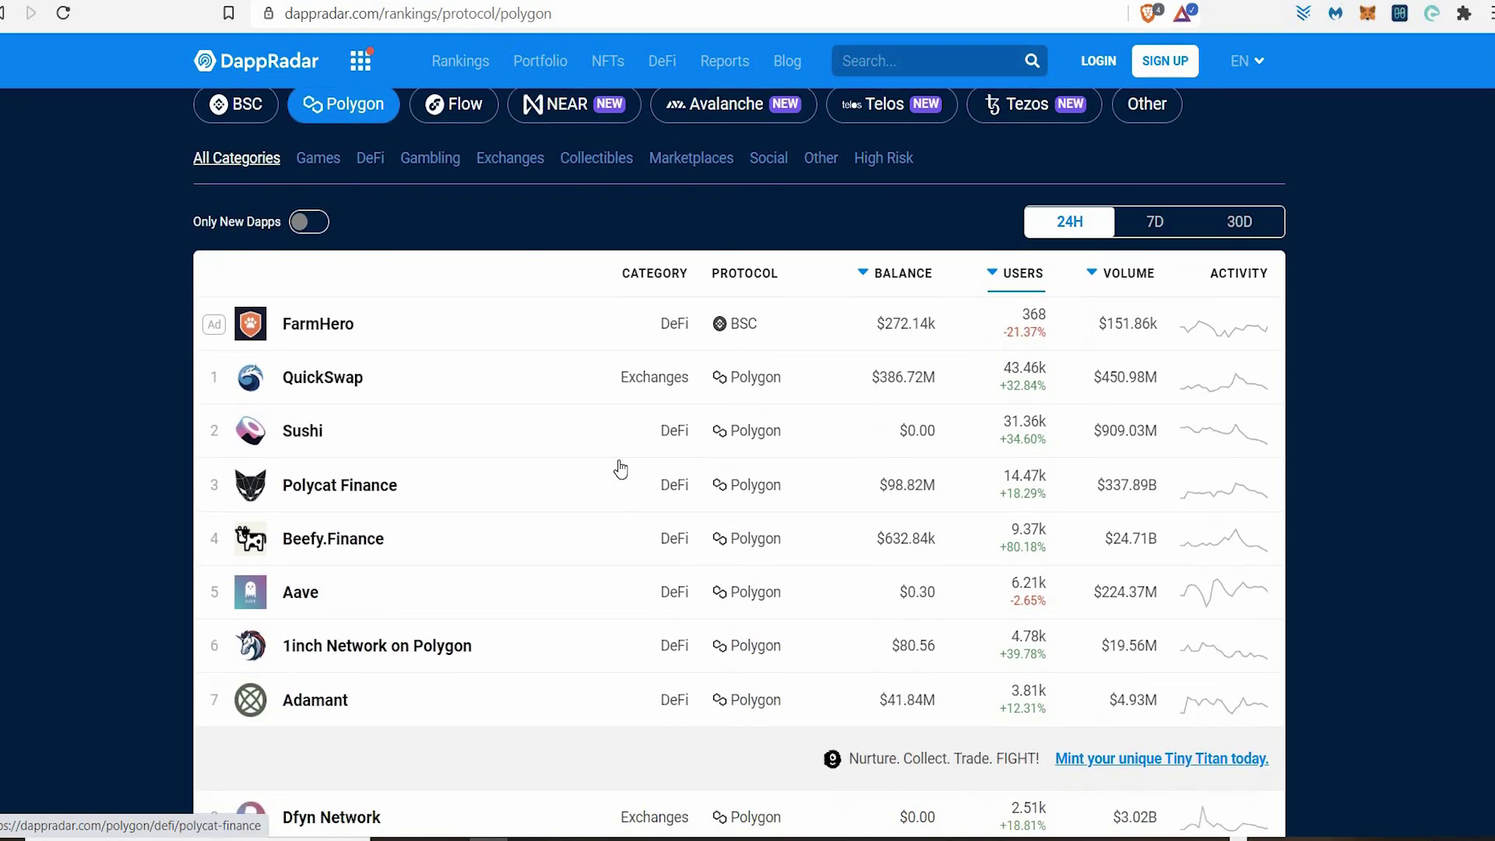
scroll(467, 537, "down", 2)
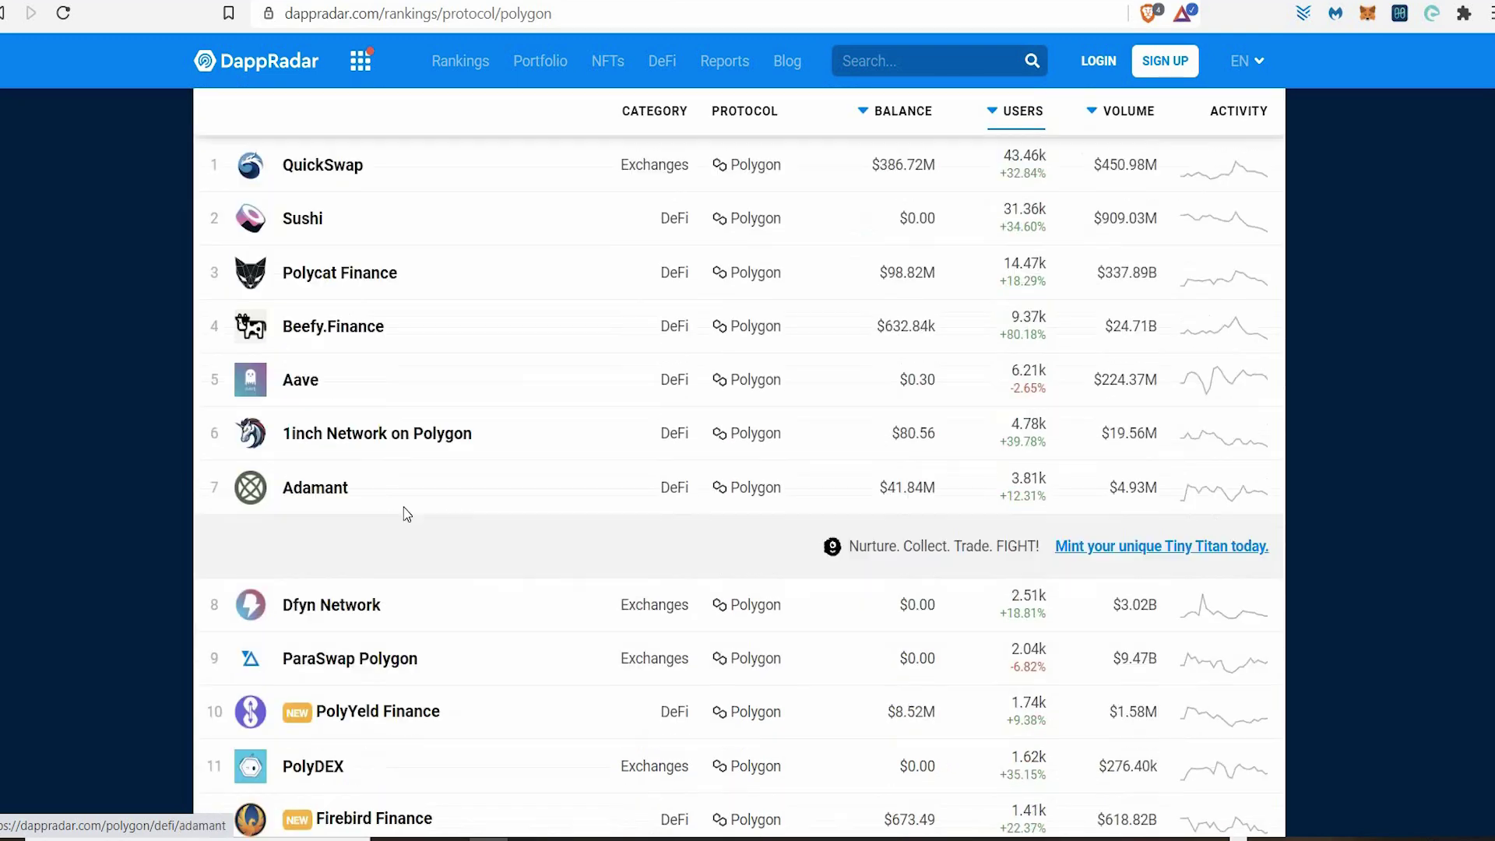
scroll(535, 601, "down", 3)
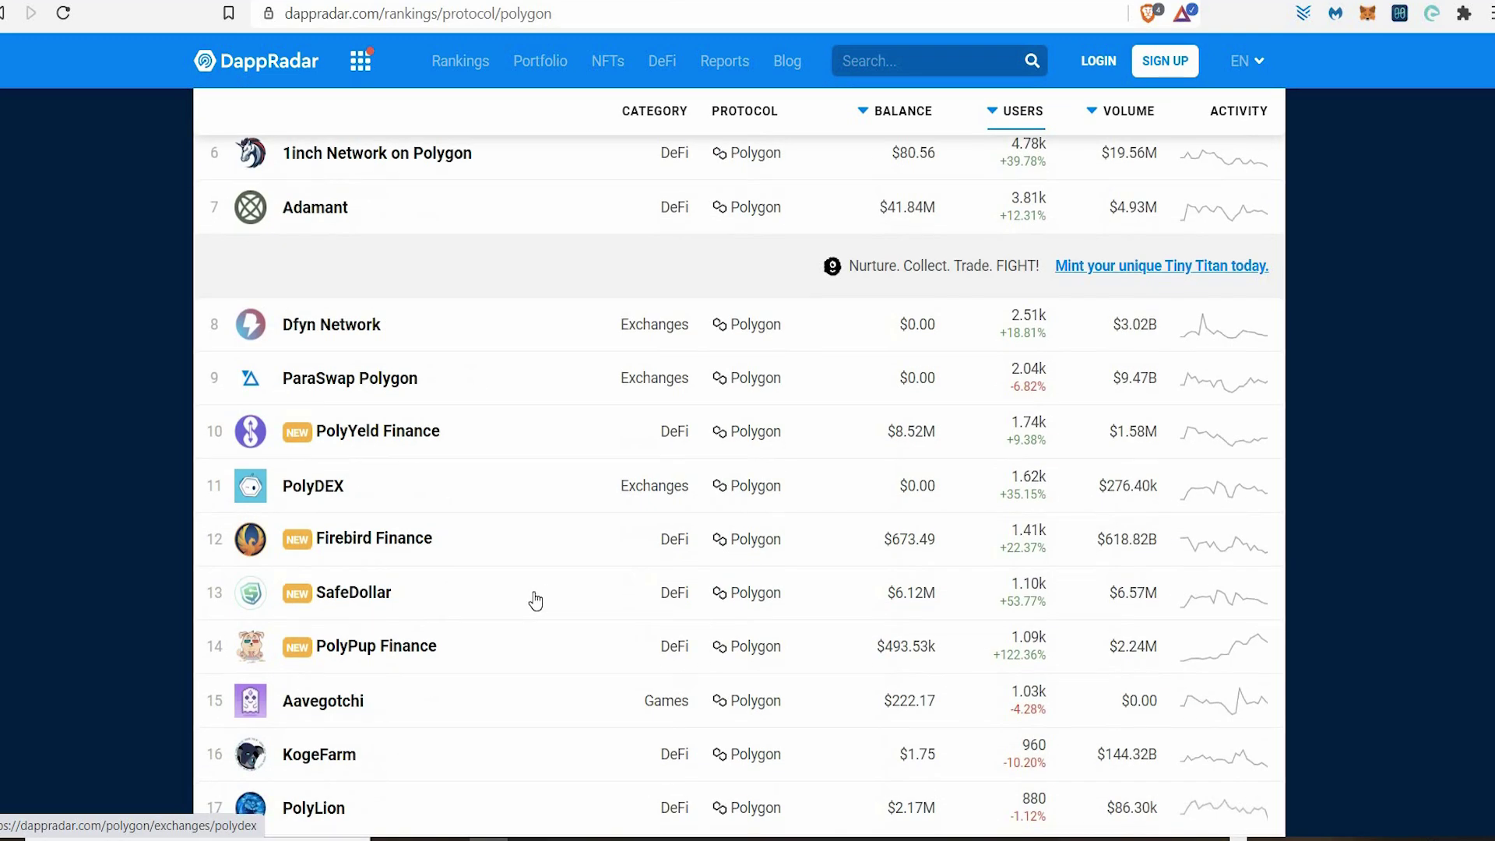
scroll(535, 600, "down", 6)
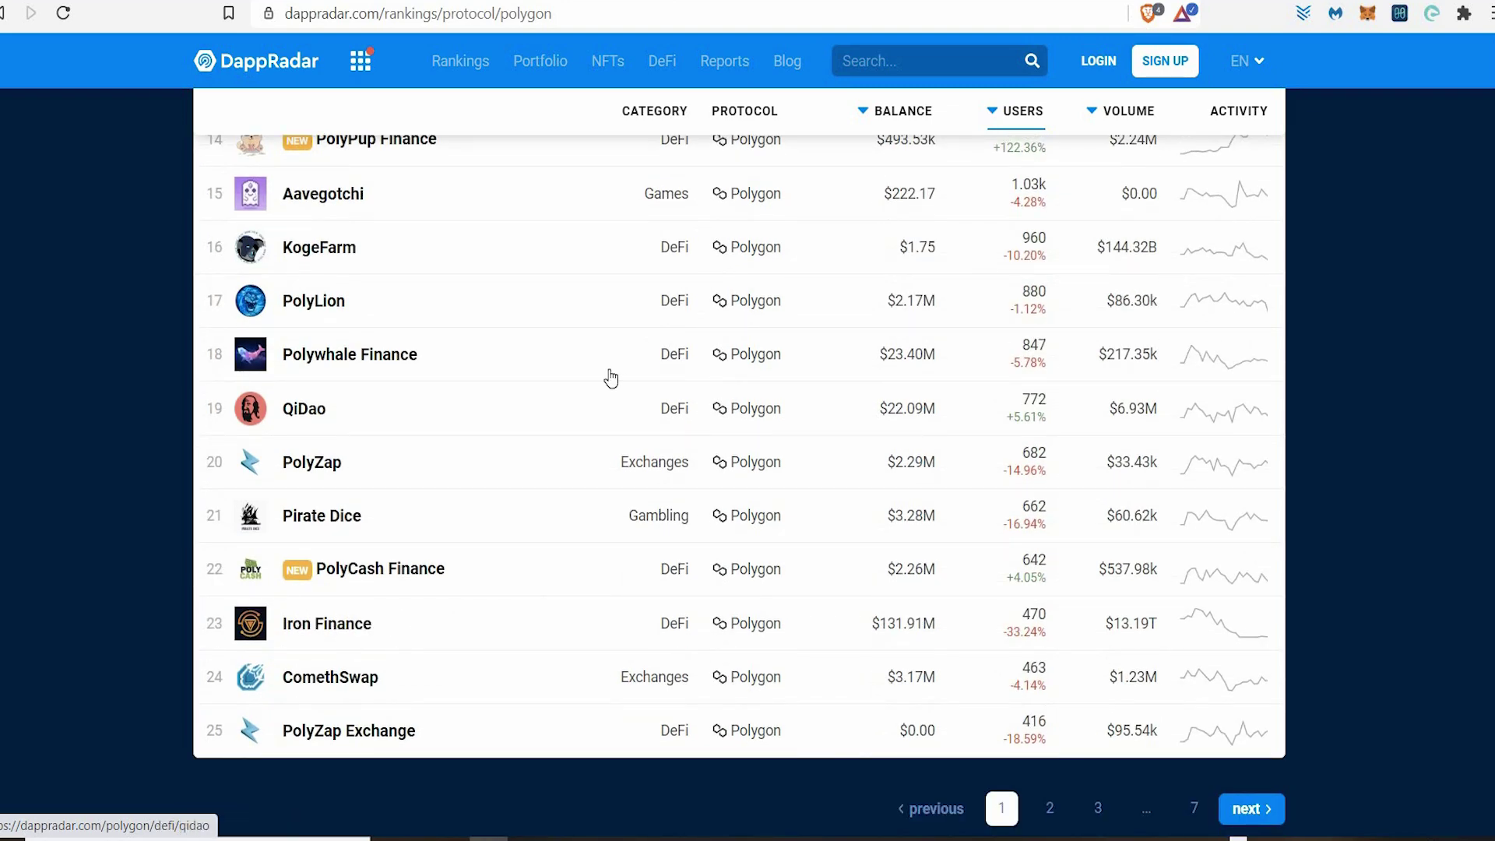
scroll(610, 378, "up", 13)
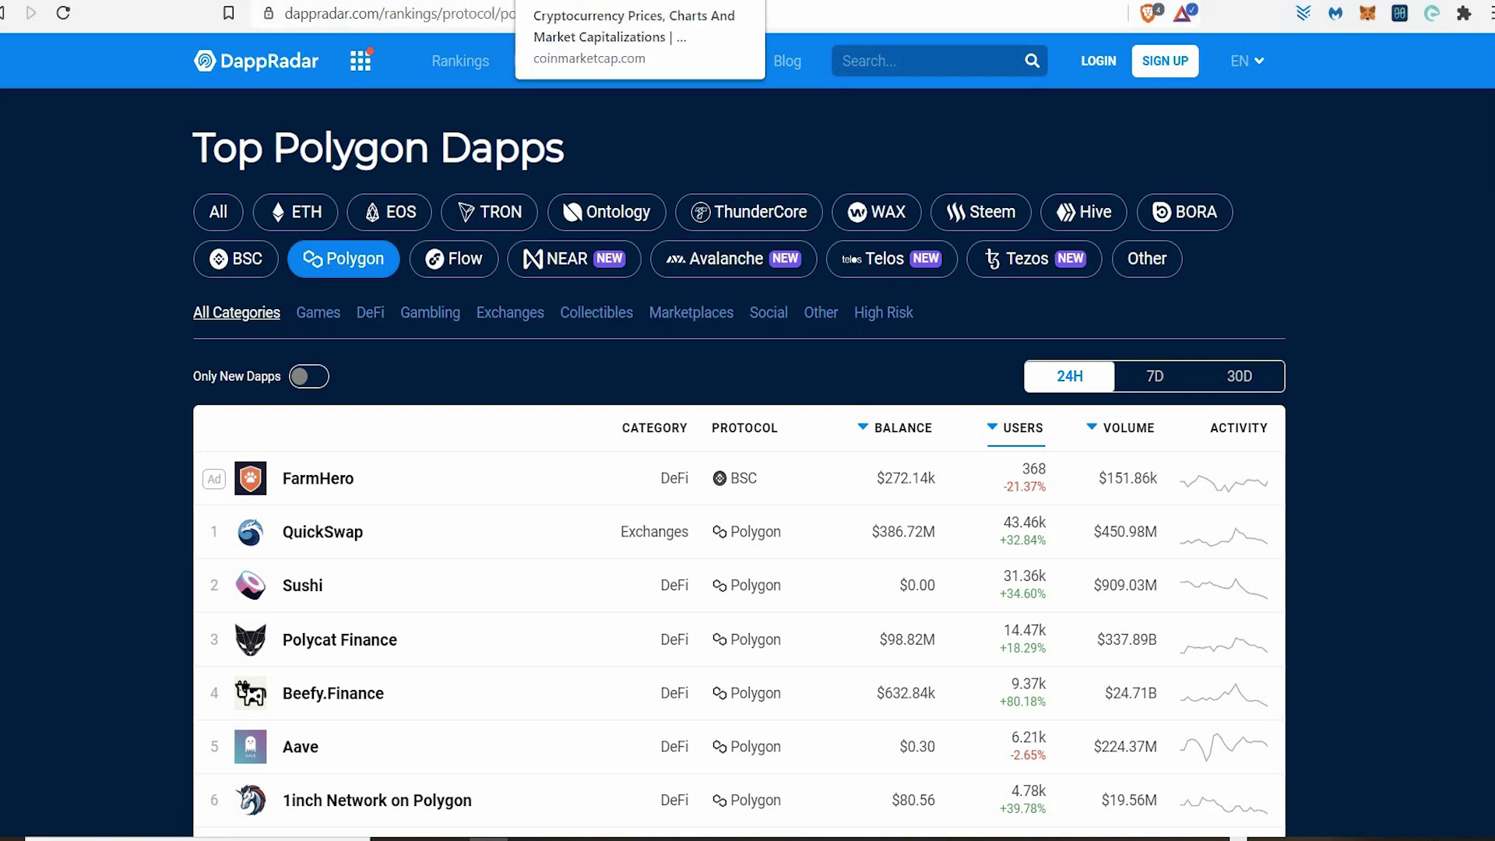
- Cycle tabs past YouTube to Chainlist's Matic Mainnet (137) and Matic Testnet (80001)
key("ctrl+Tab")
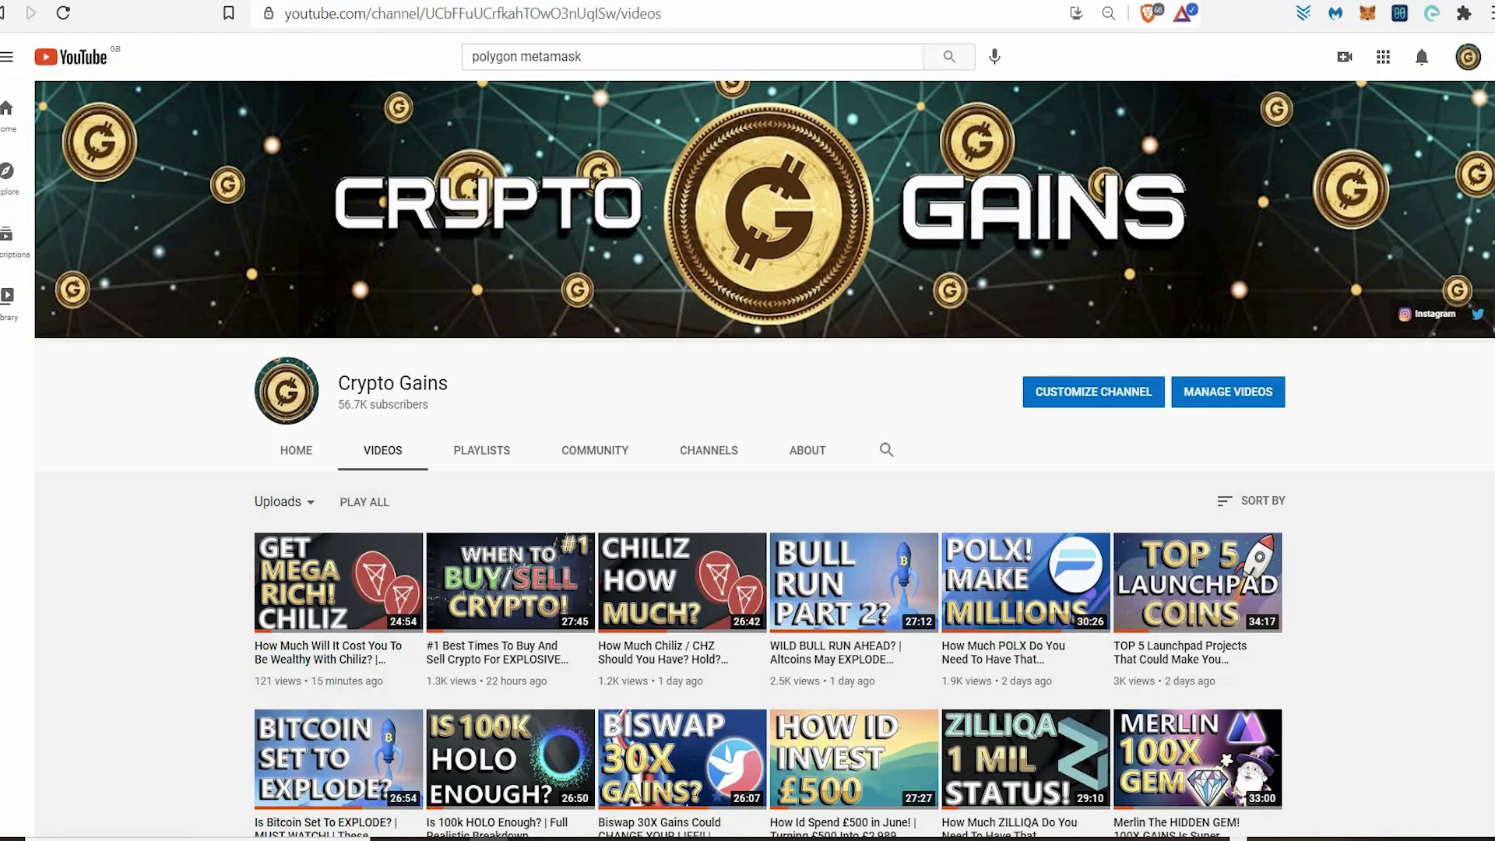
key("ctrl+Tab")
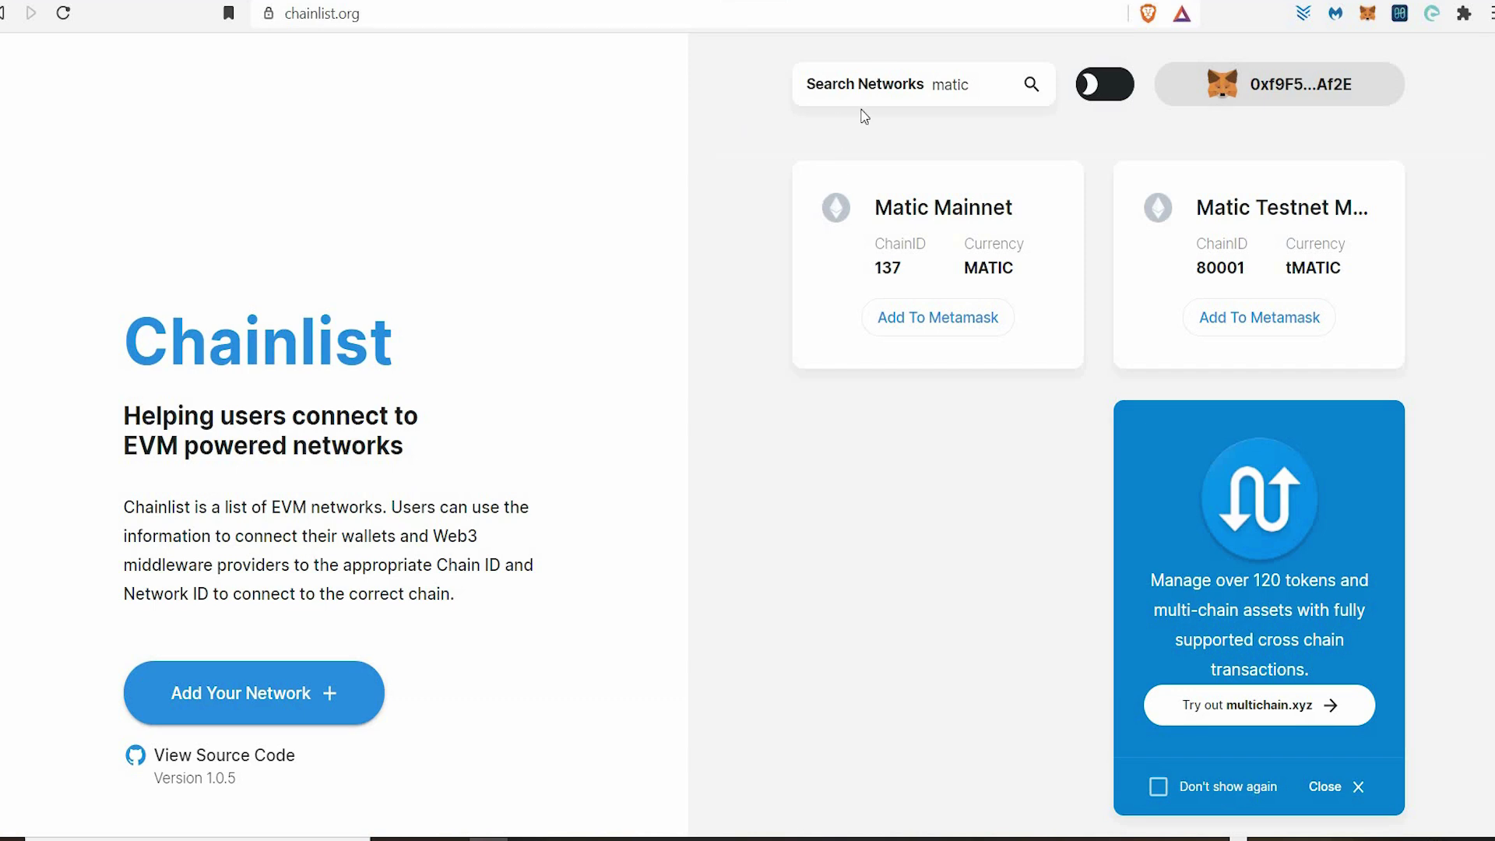
left_click(851, 85)
left_click(981, 86)
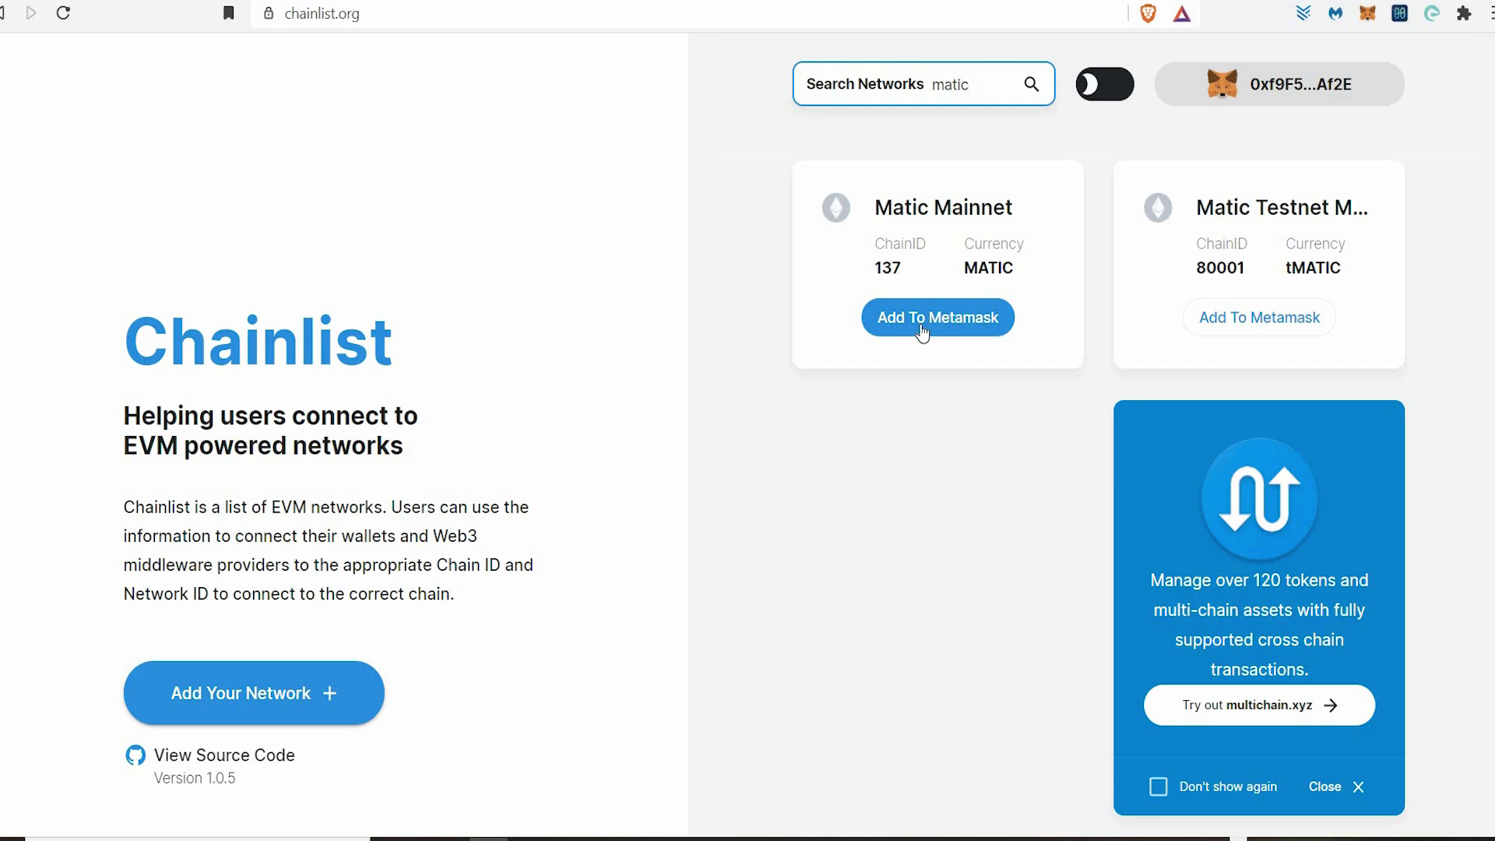
left_click(1366, 14)
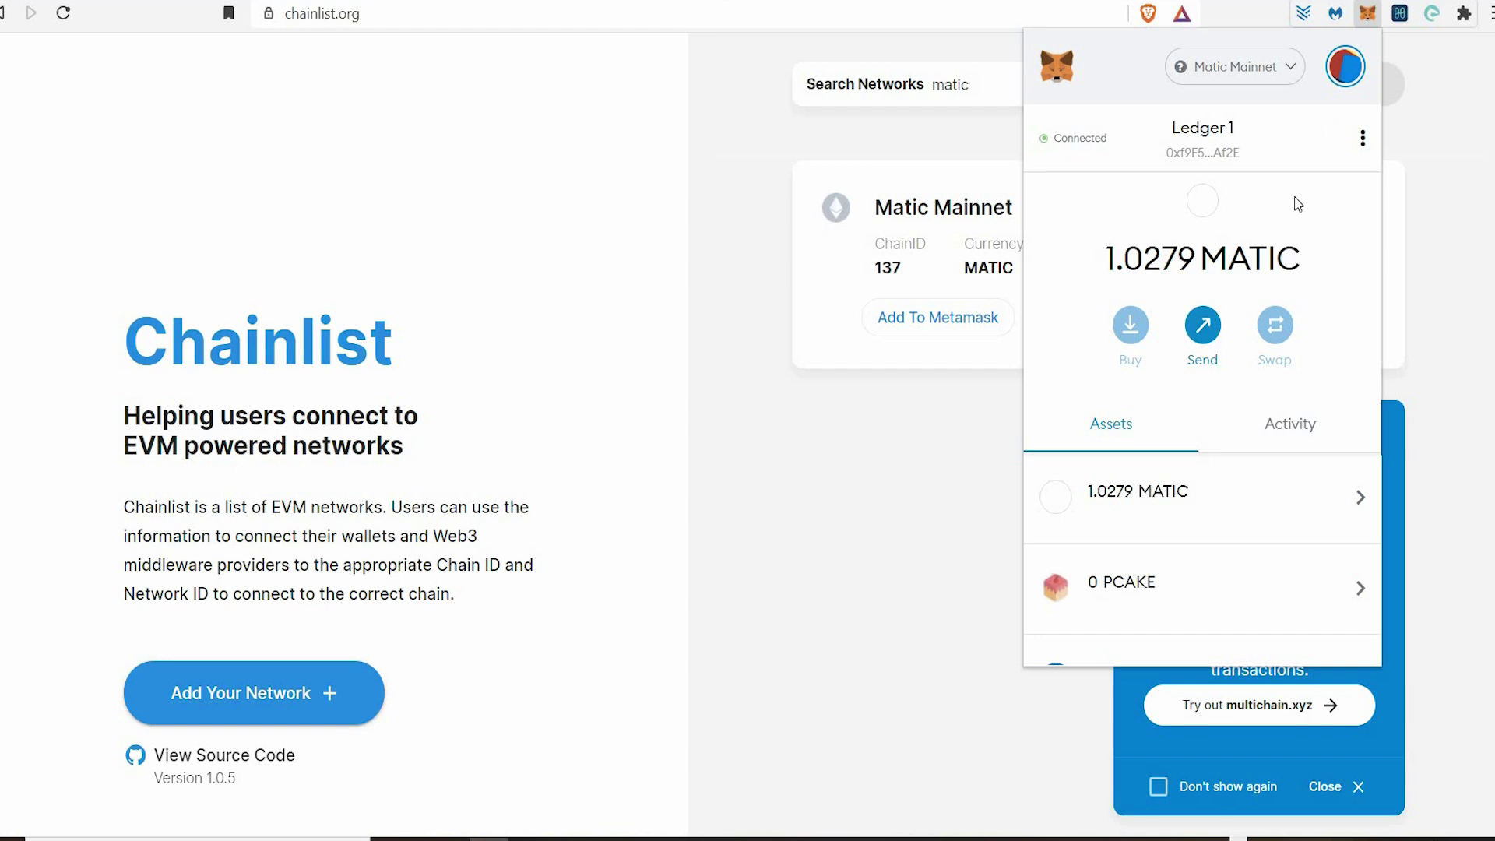
left_click(1228, 77)
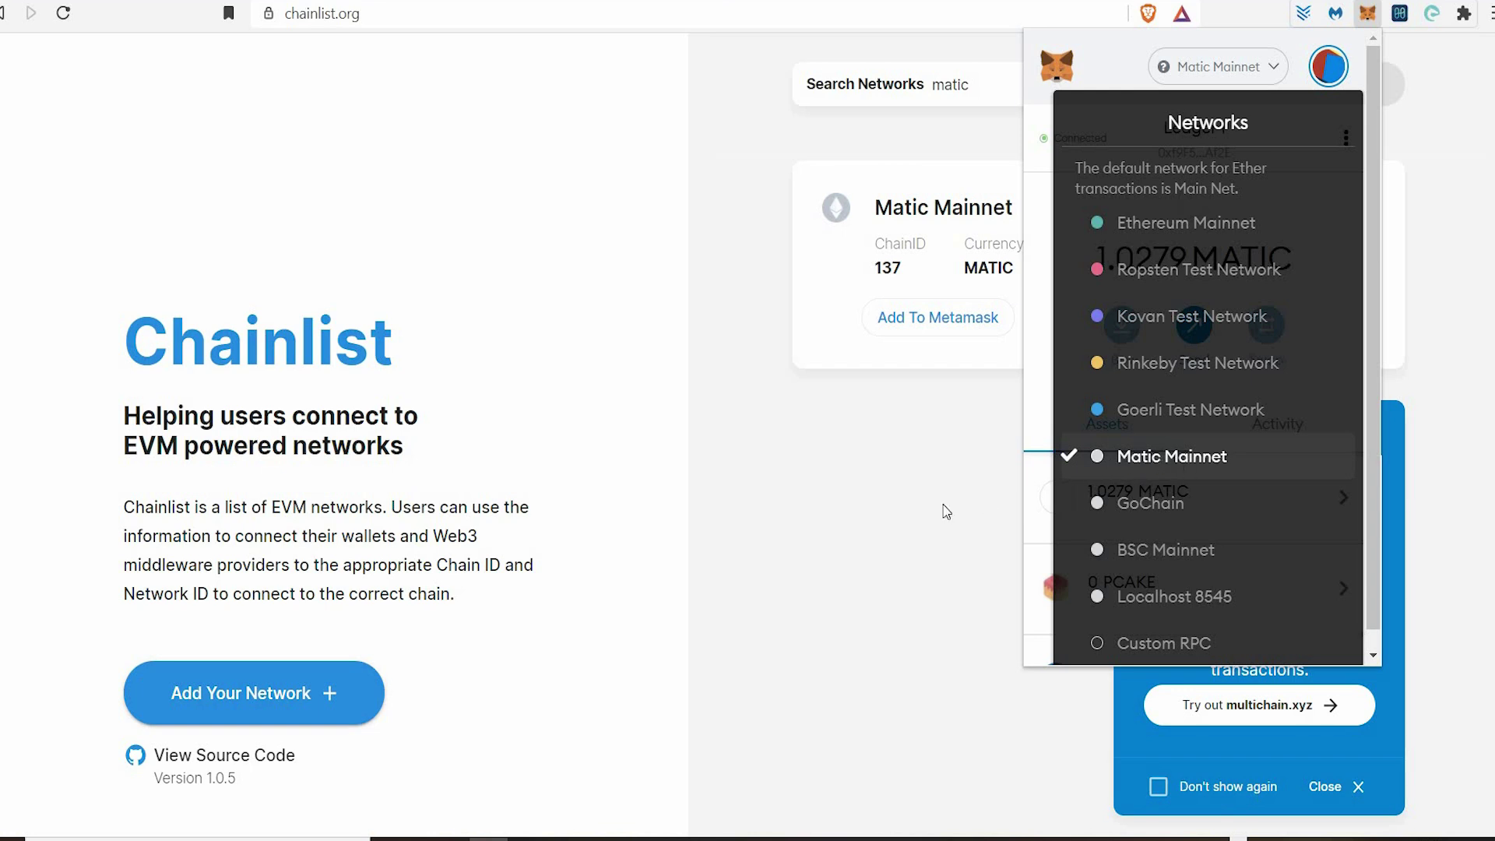
left_click(911, 511)
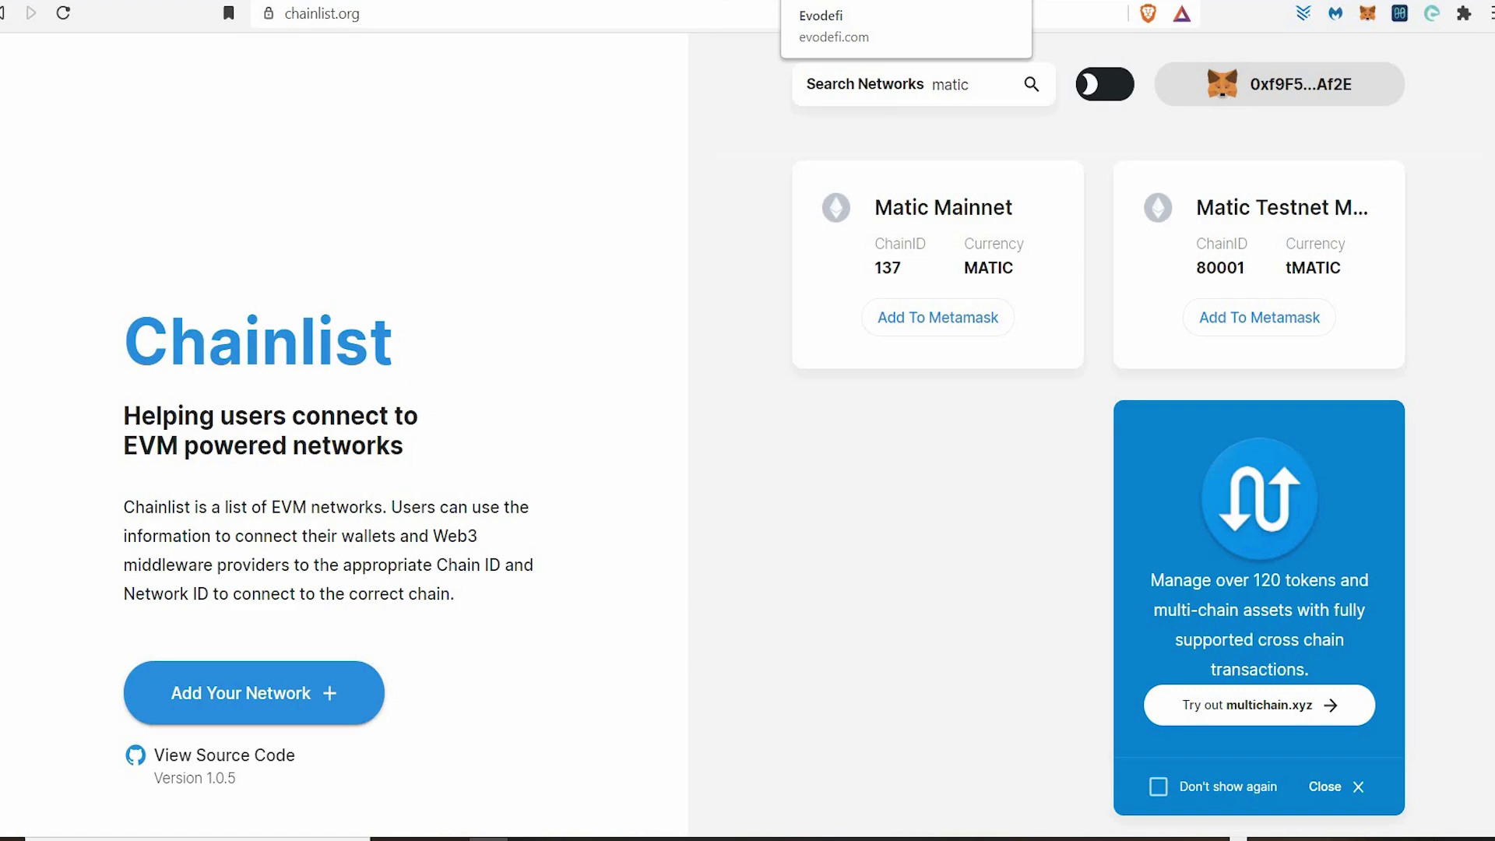
- Review EVOdefi's BSC-to-Polygon USDC bridge and its 0.001 Matic per-transaction note
left_click(856, 2)
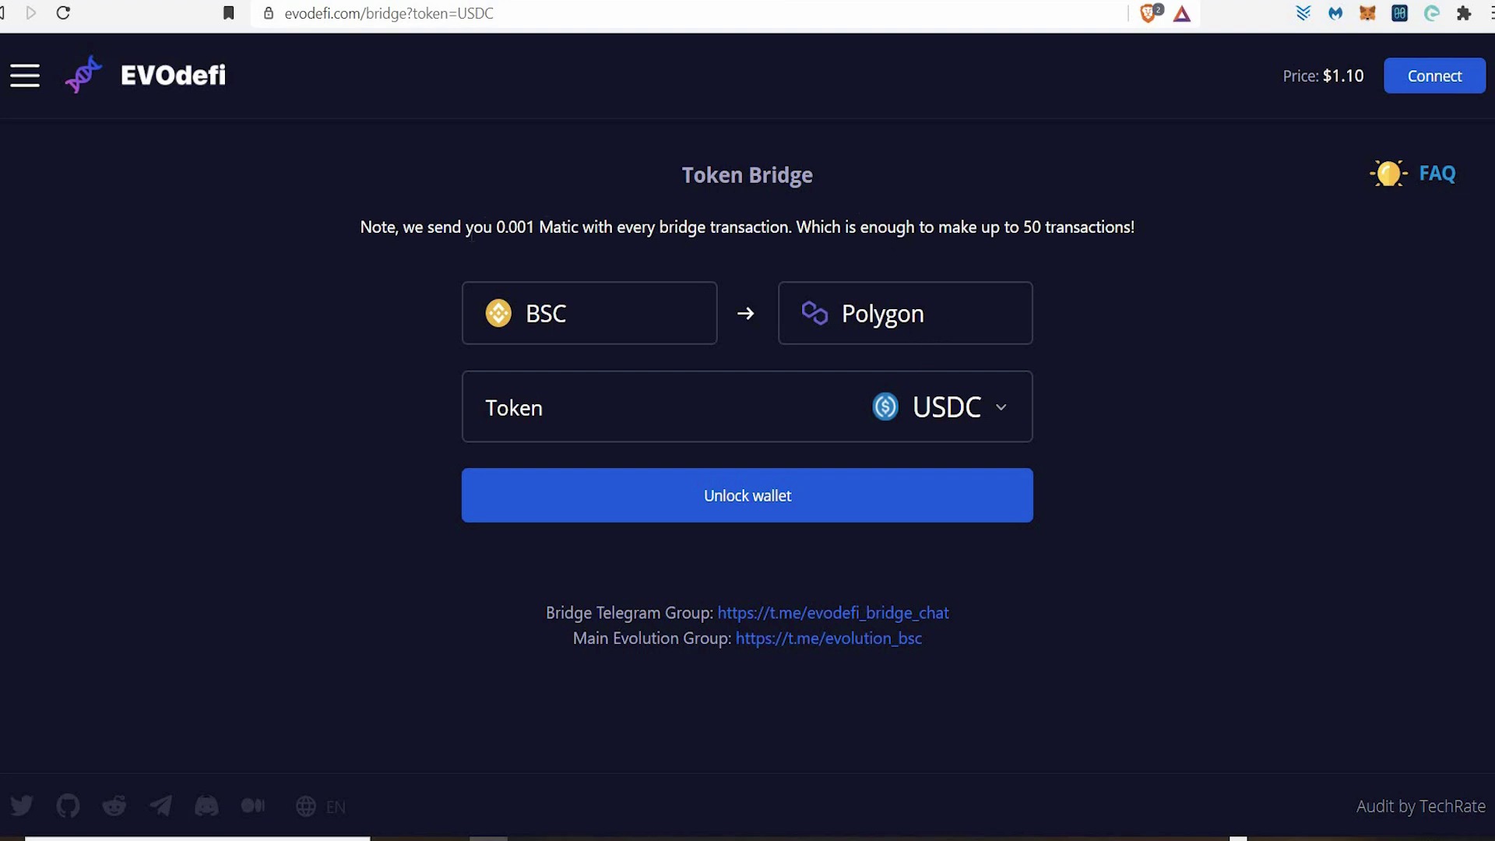
left_click_drag(472, 228, 796, 227)
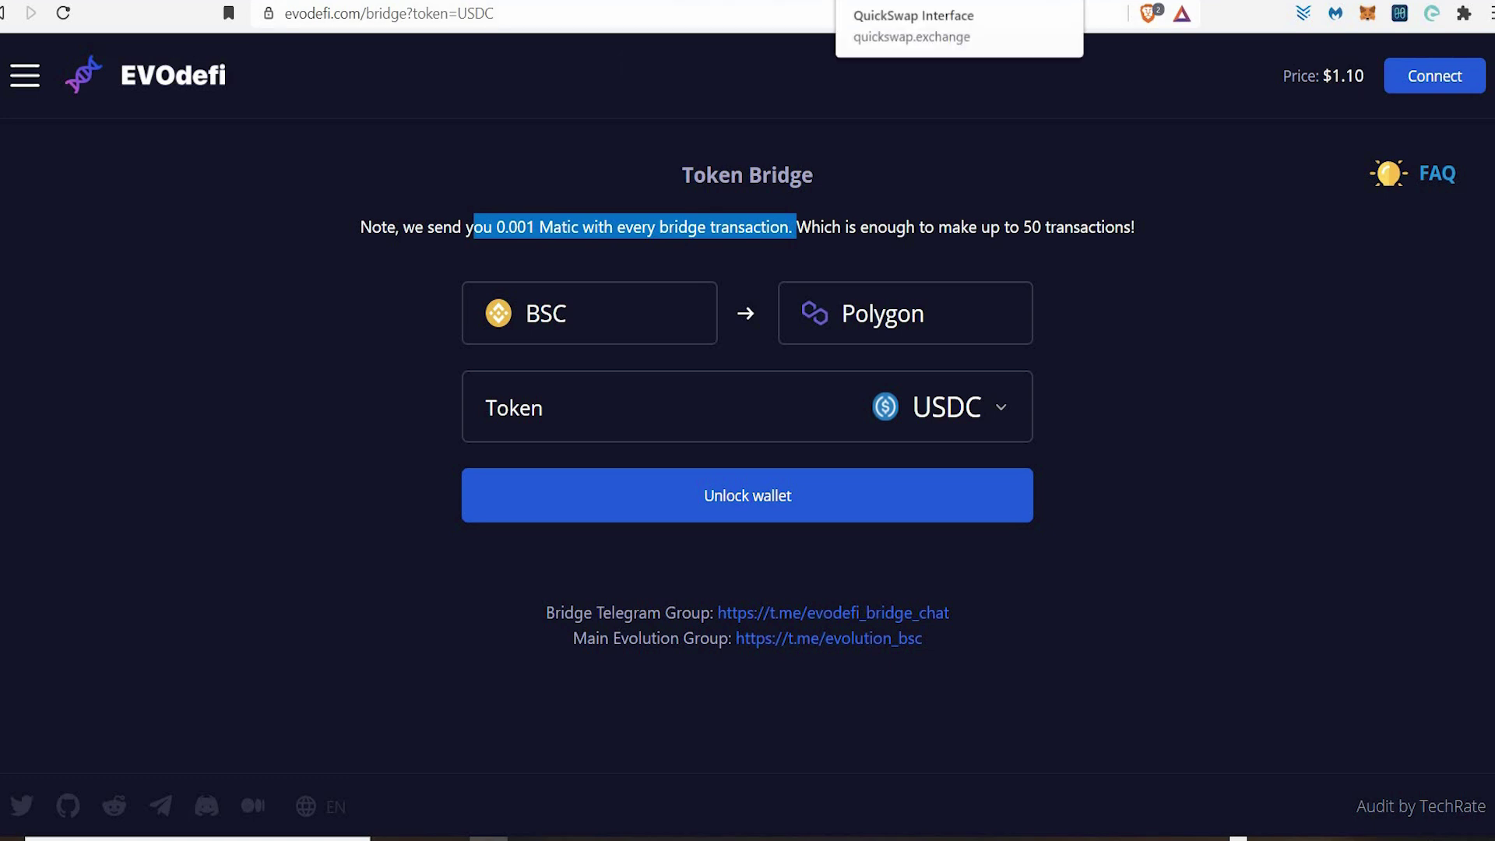
left_click(895, 1)
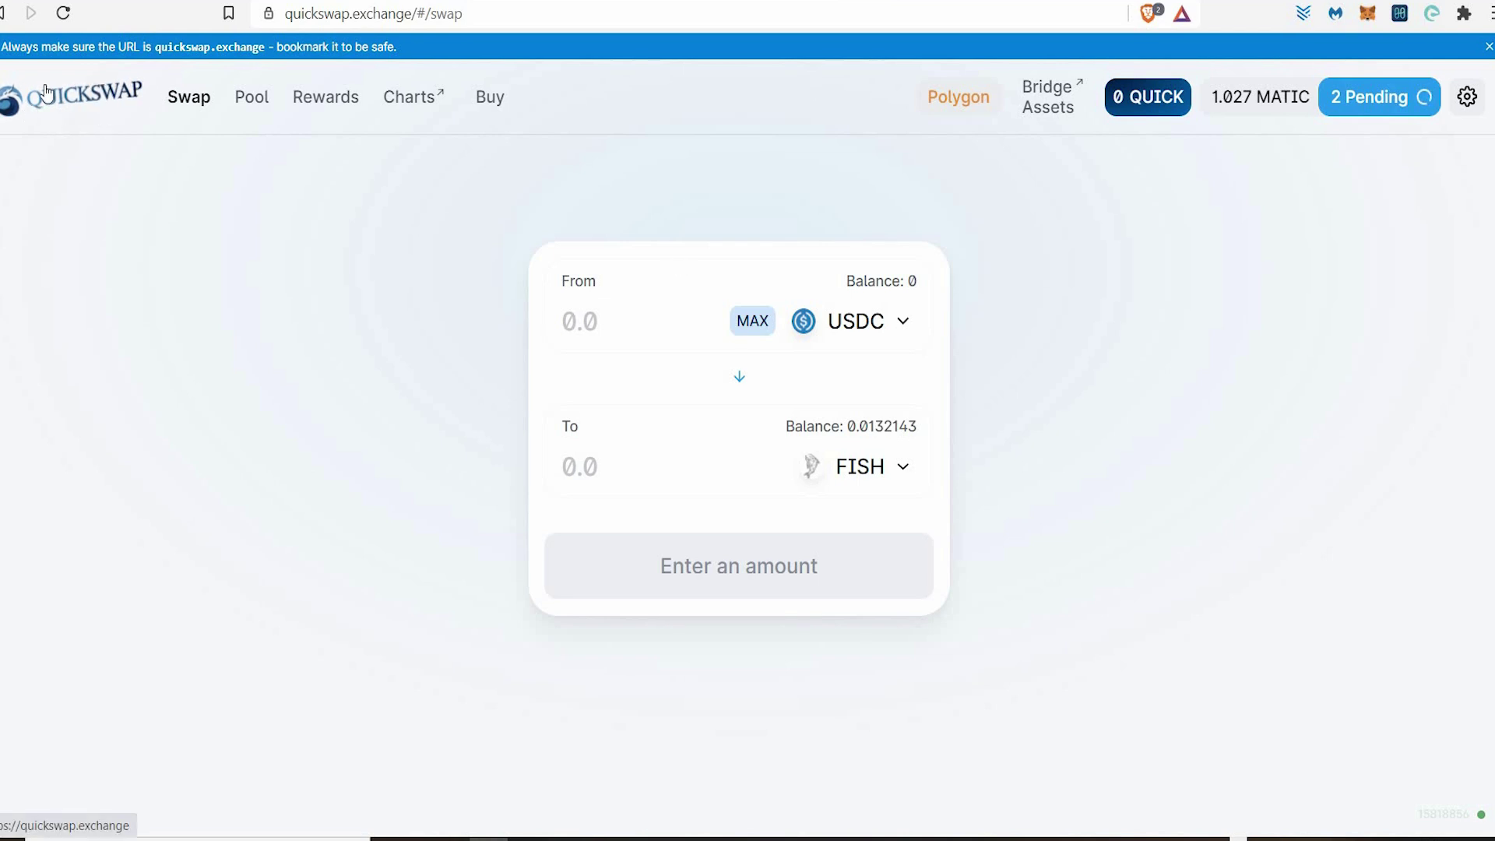
- After a glance at PancakeSwap, change QuickSwap's receiving token from FISH to MATIC
key("ctrl+Tab")
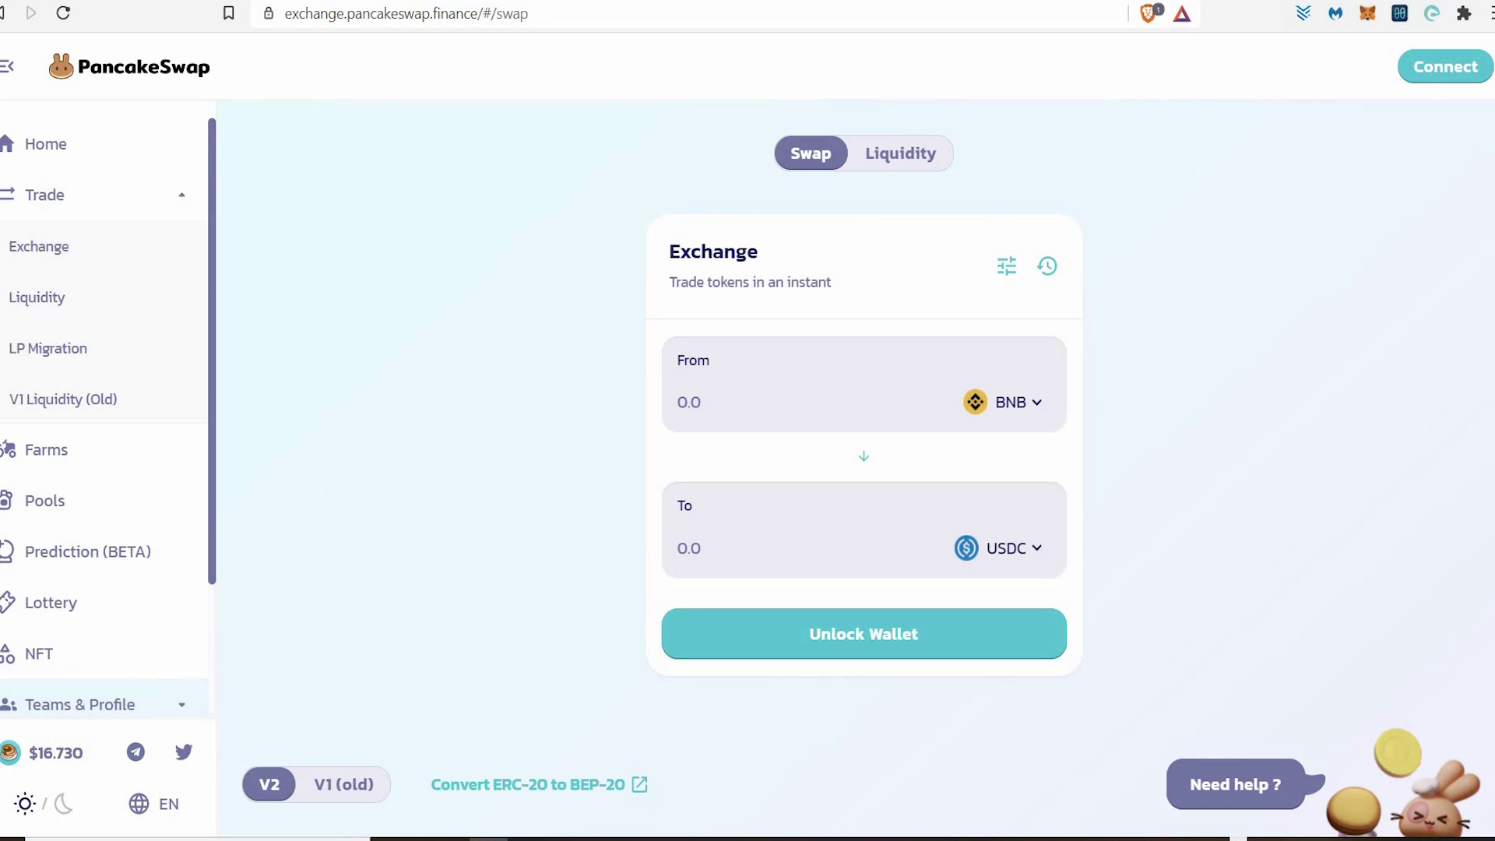
key("ctrl+shift+Tab")
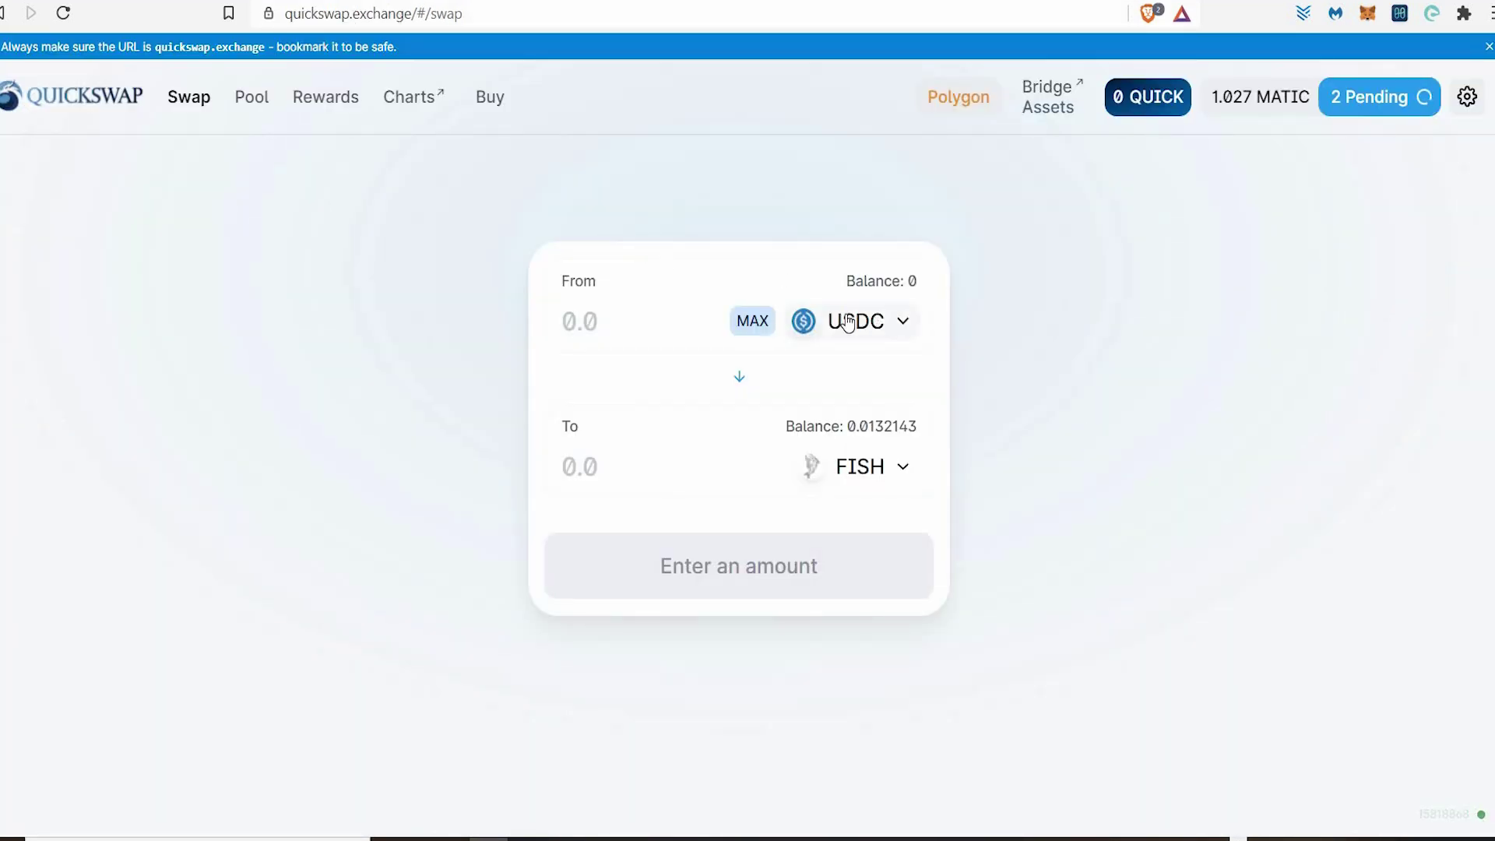
left_click(860, 466)
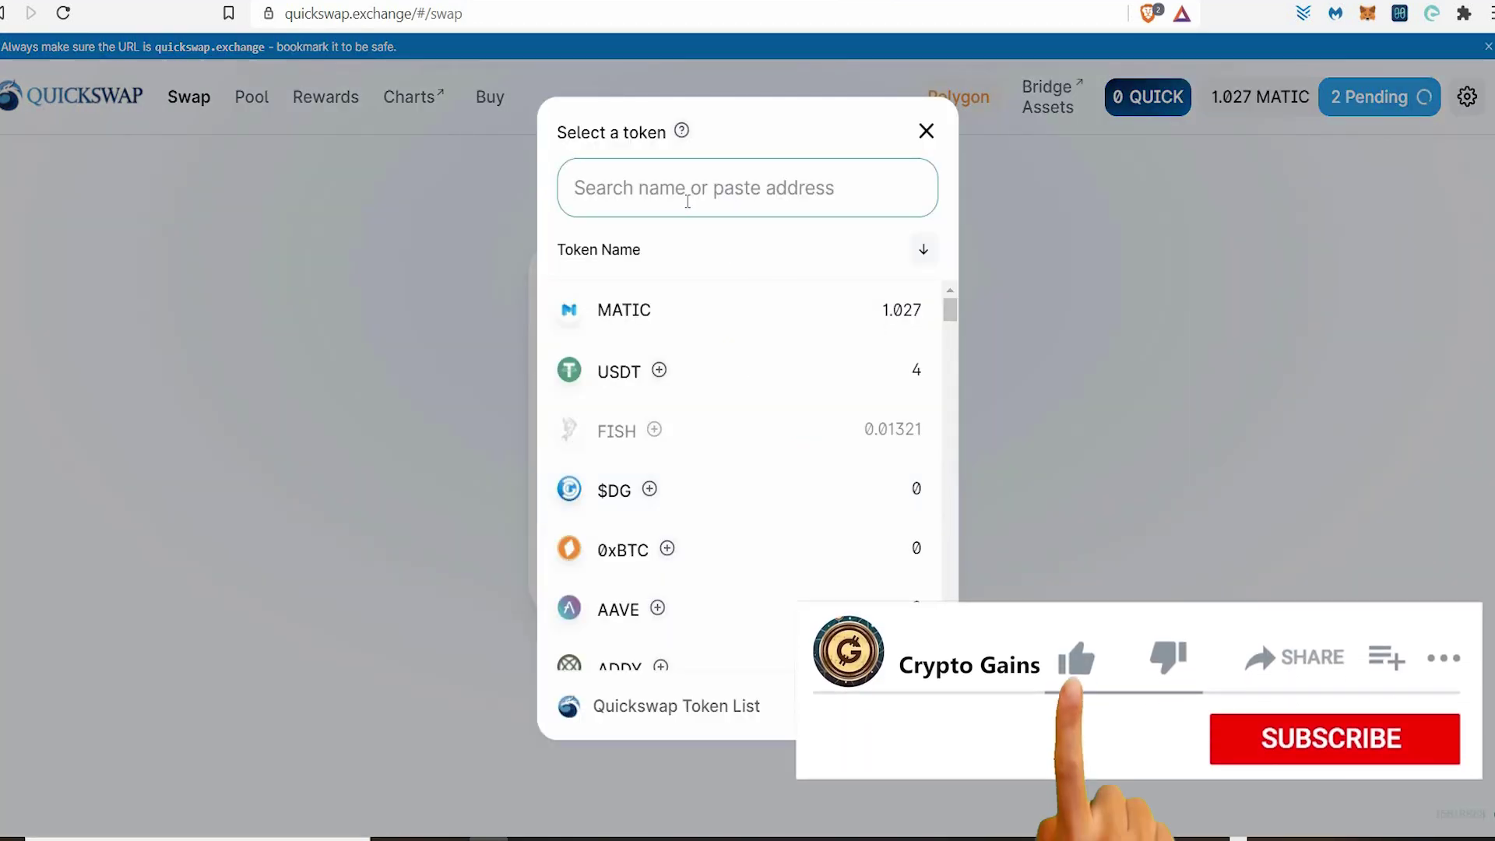
left_click(769, 333)
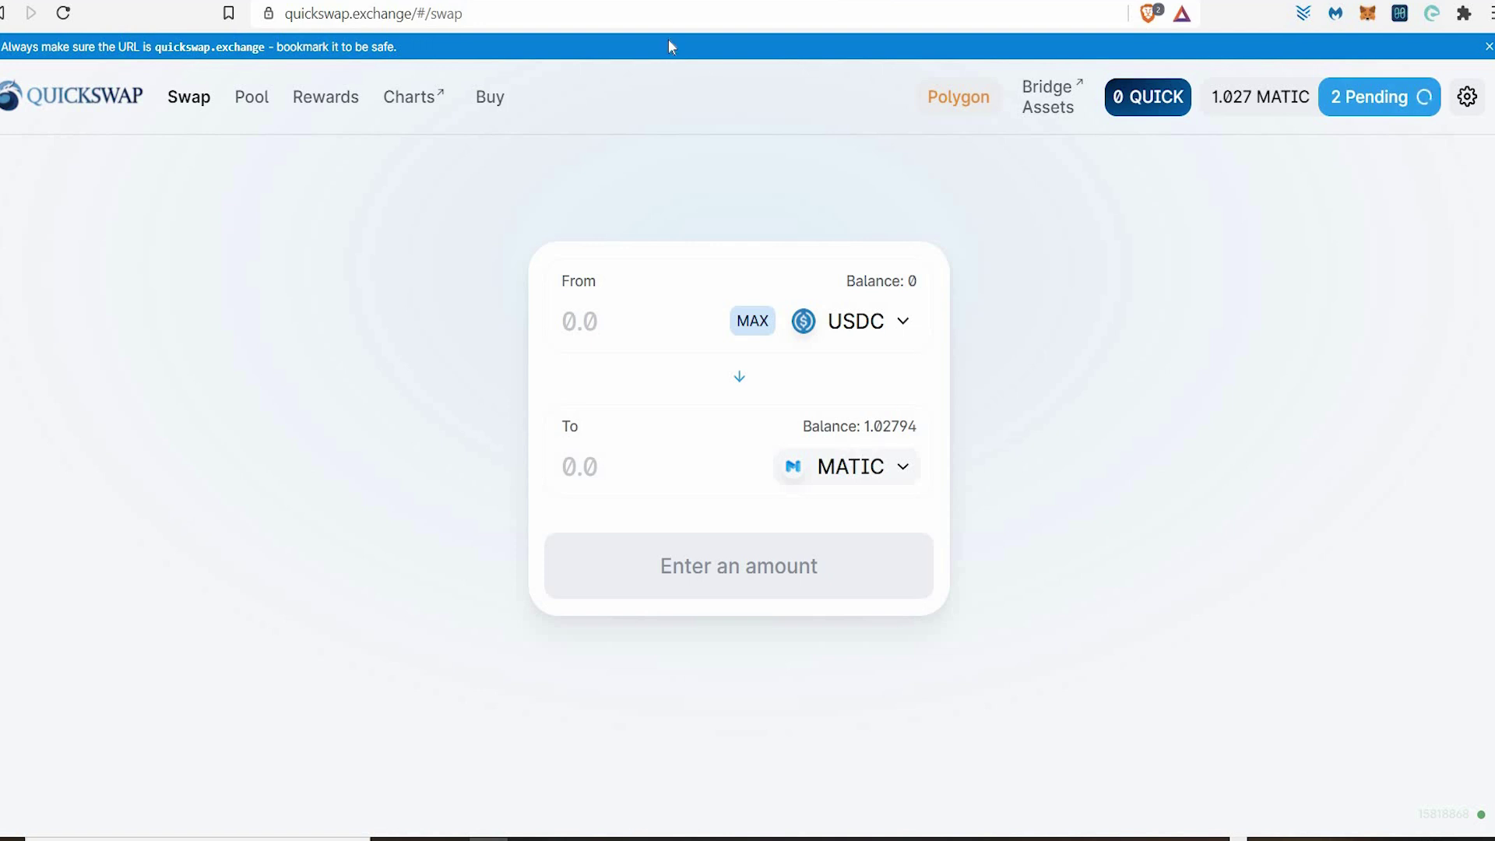
- Scroll CoinMarketCap's rankings to Polygon MATIC at number 15, then go to PolyCat pools
key("ctrl+Tab")
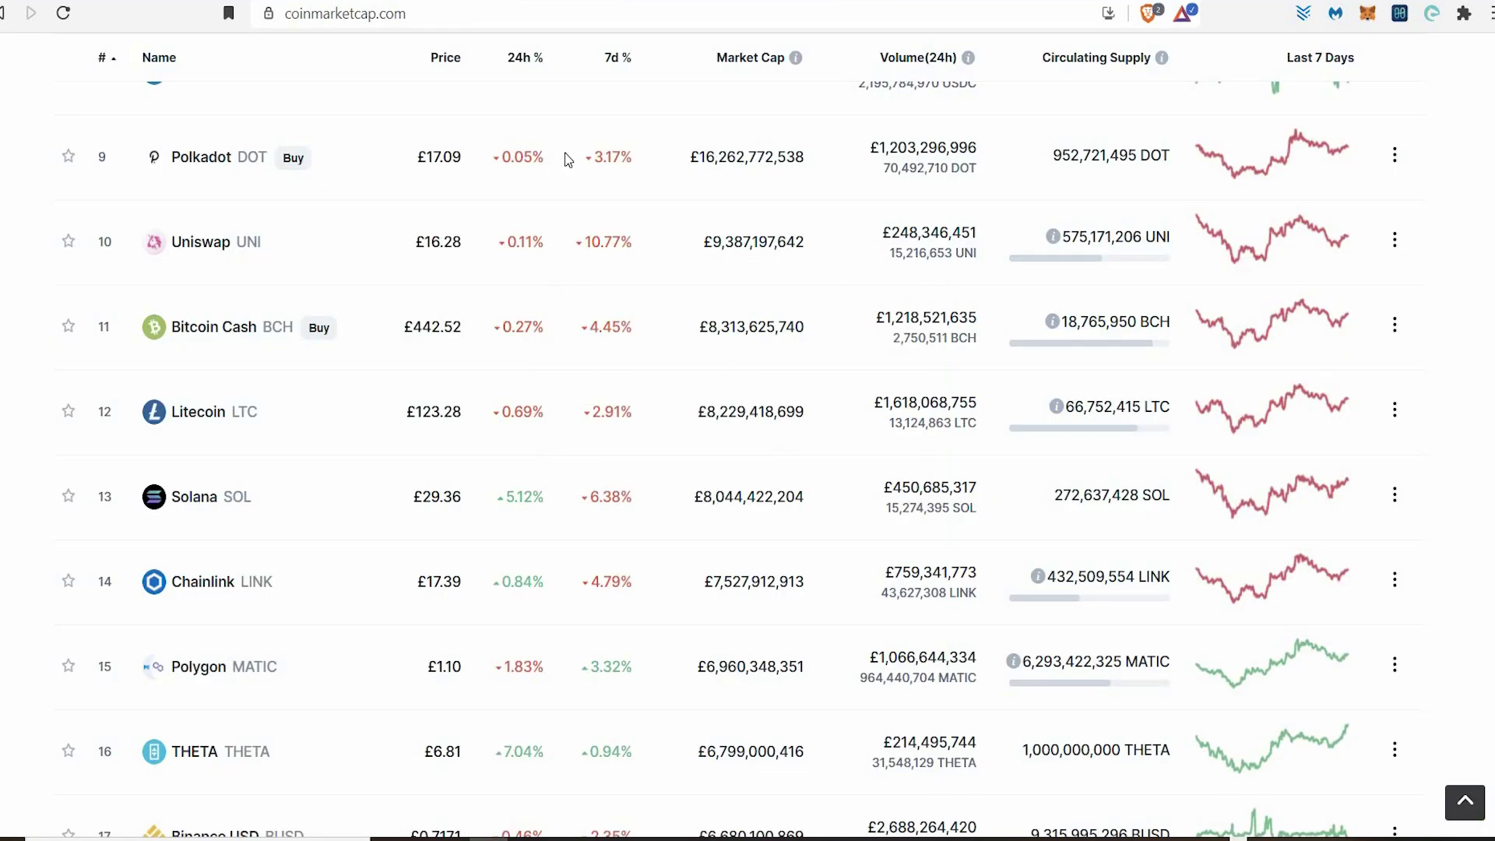
scroll(582, 425, "down", 2)
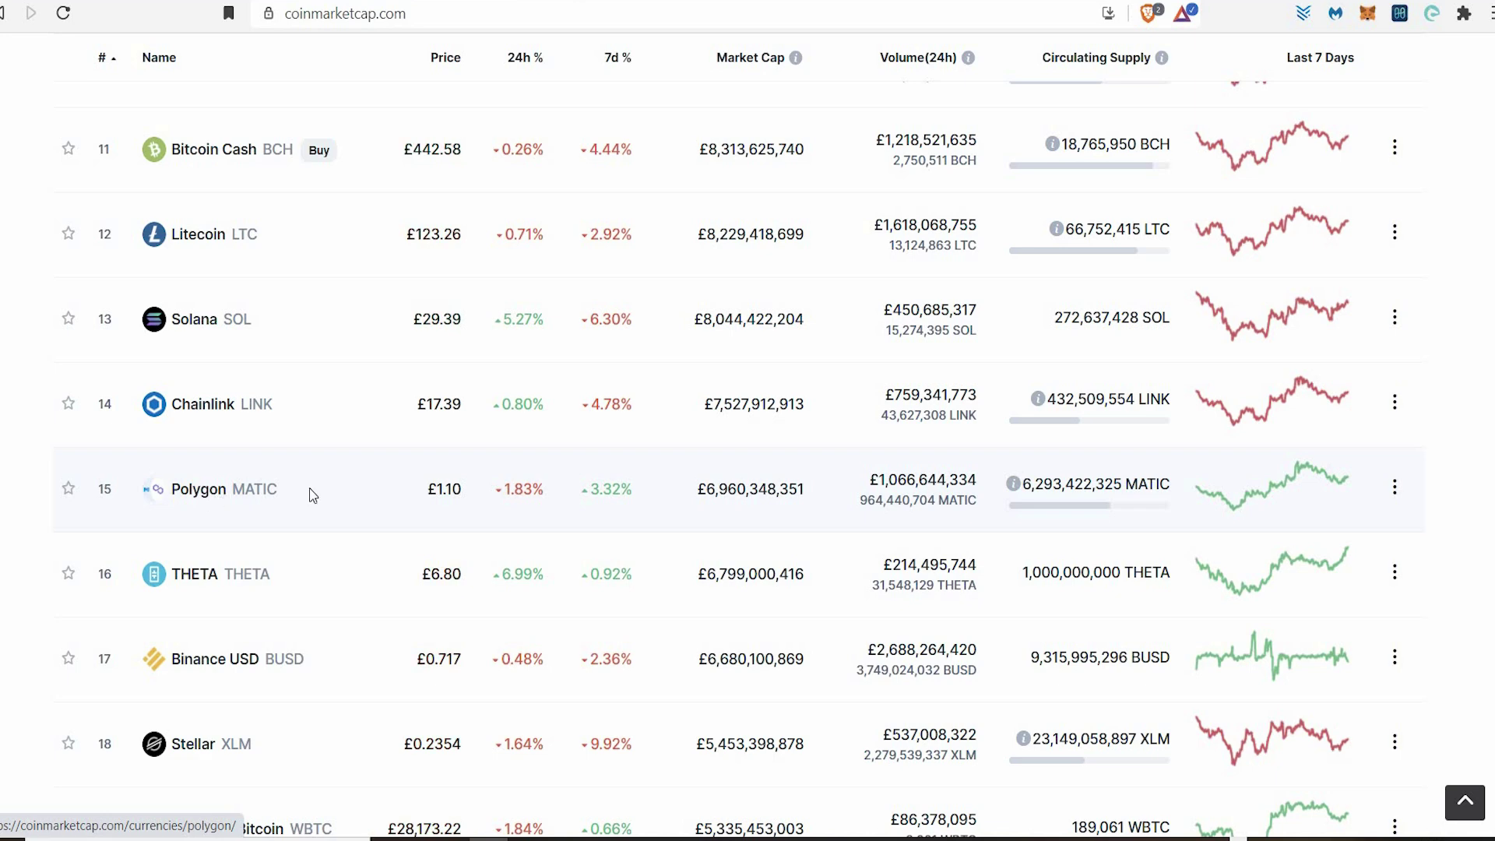
scroll(311, 495, "up", 1)
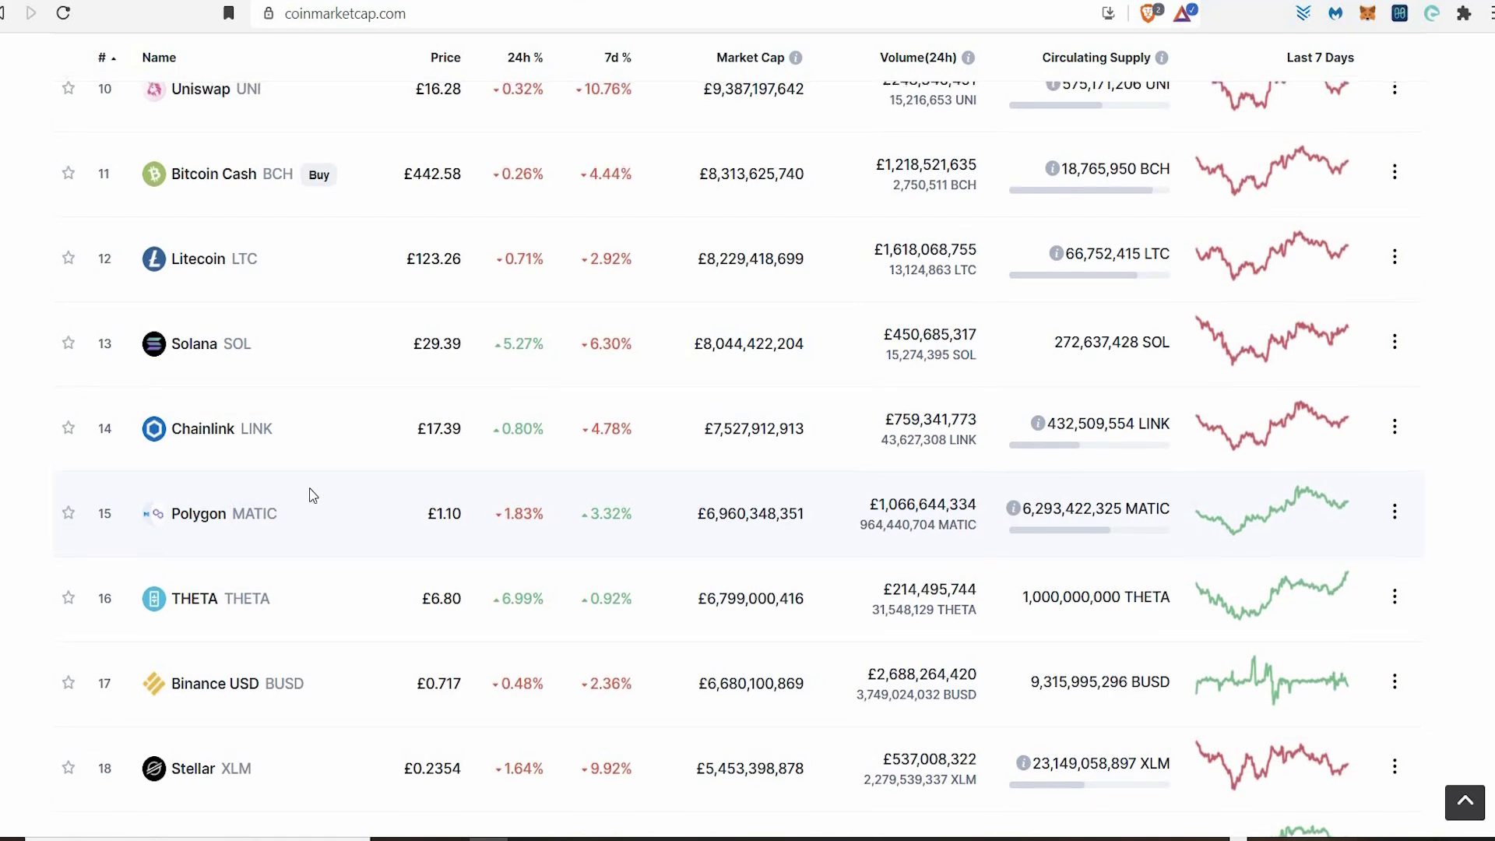
scroll(311, 495, "up", 1)
scroll(312, 495, "up", 1)
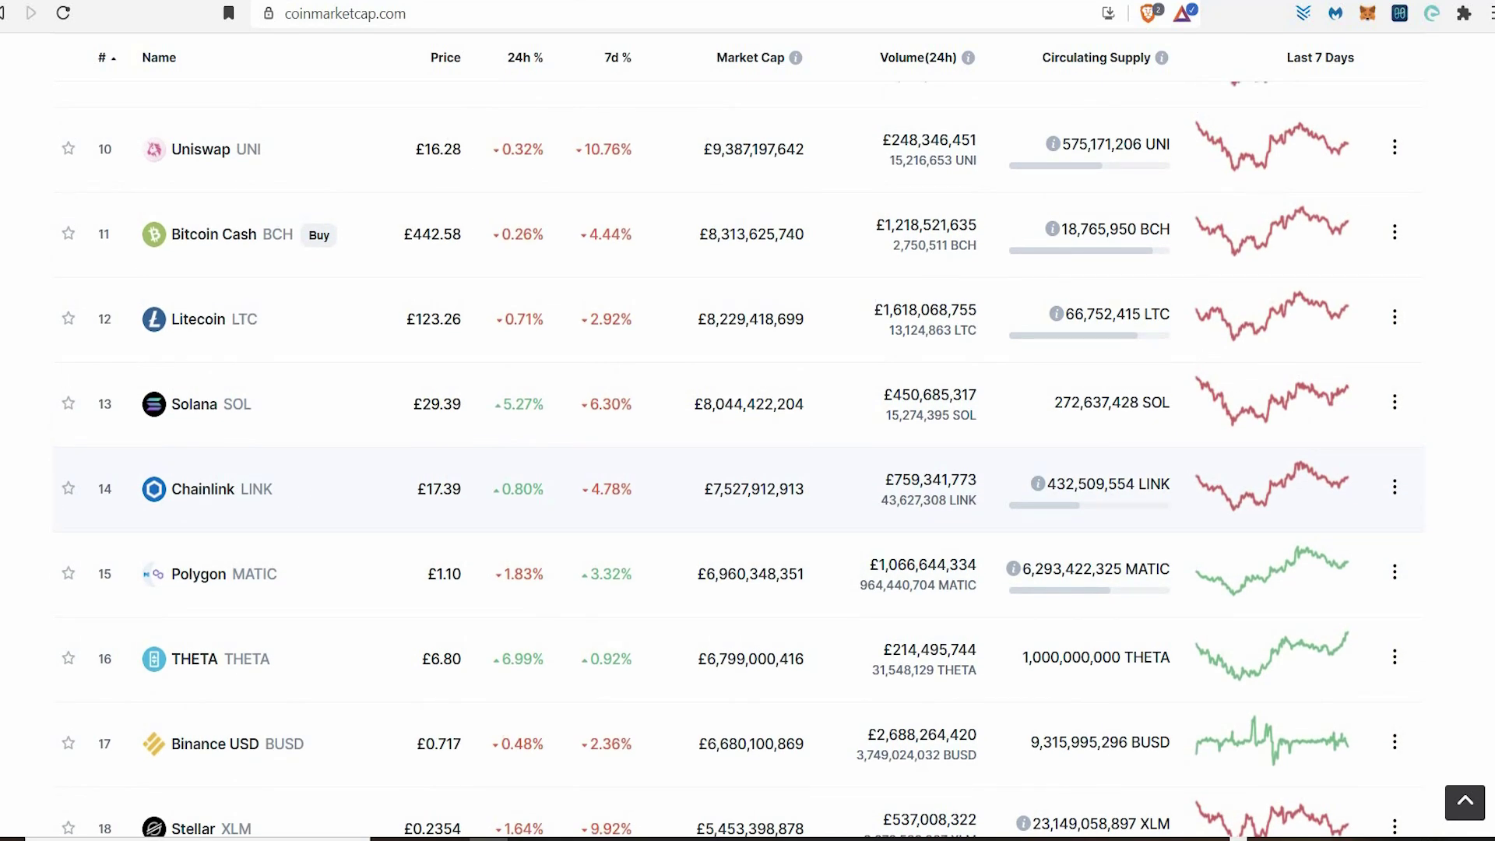
left_click(1153, 2)
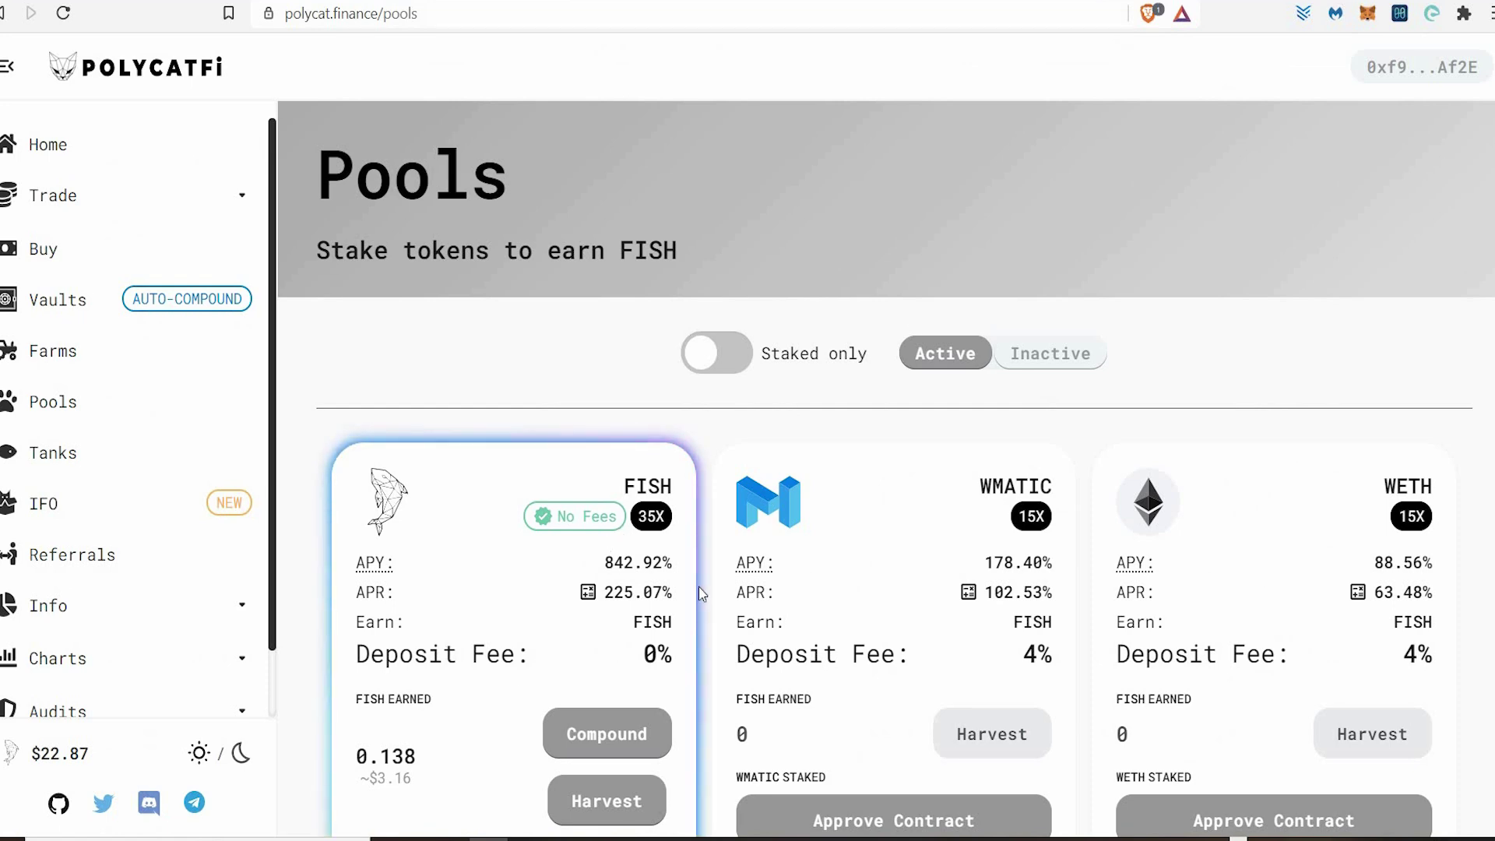
- Highlight the FISH pool's 842.92% APY, then pass through IRON and EVOdefi tabs to QuickSwap
scroll(594, 401, "down", 2)
left_click_drag(594, 401, 676, 402)
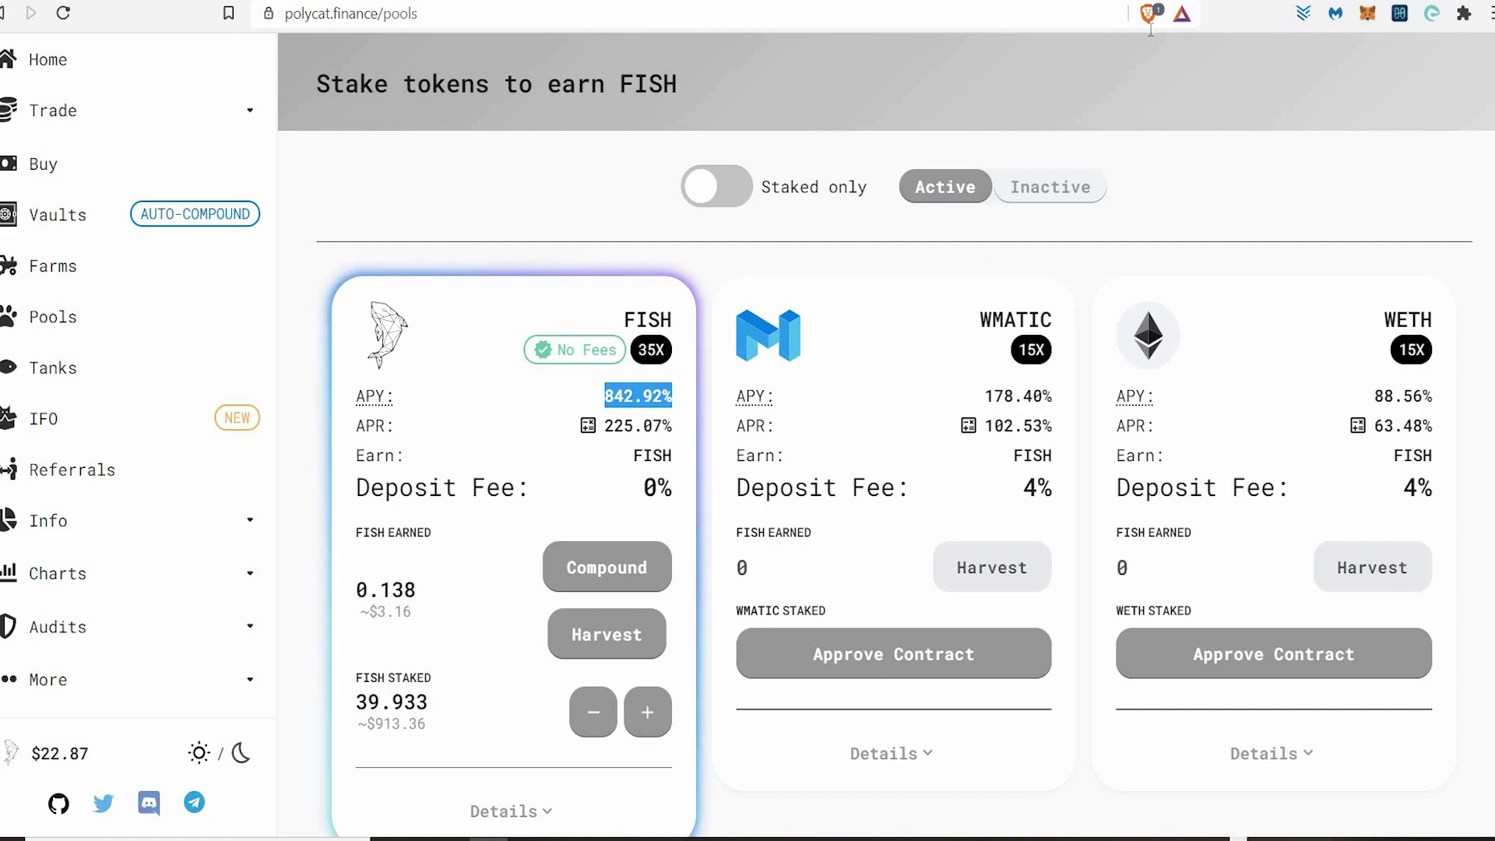
key("ctrl+Tab")
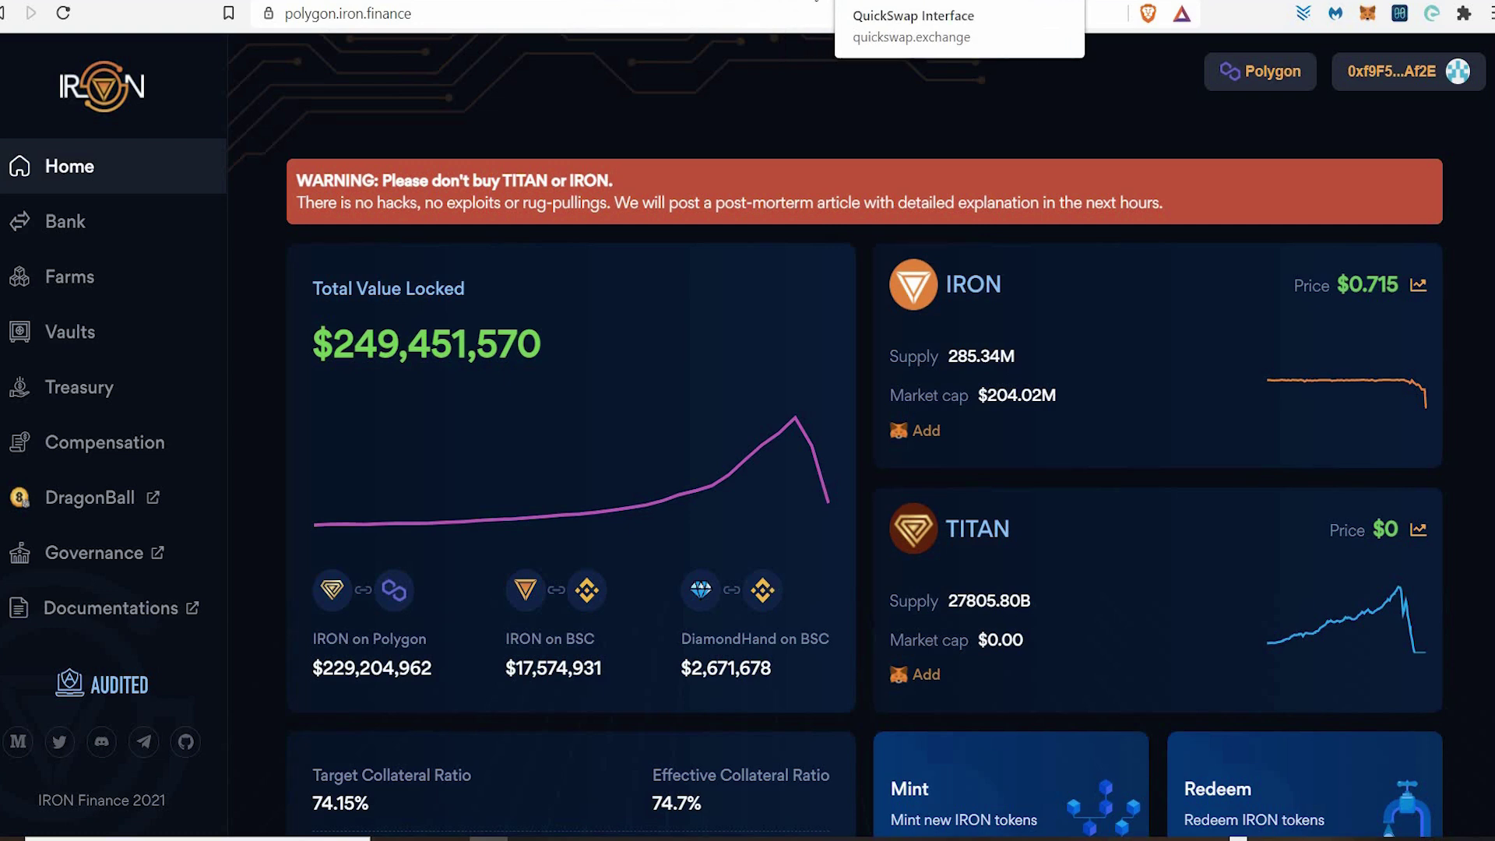
left_click(880, 0)
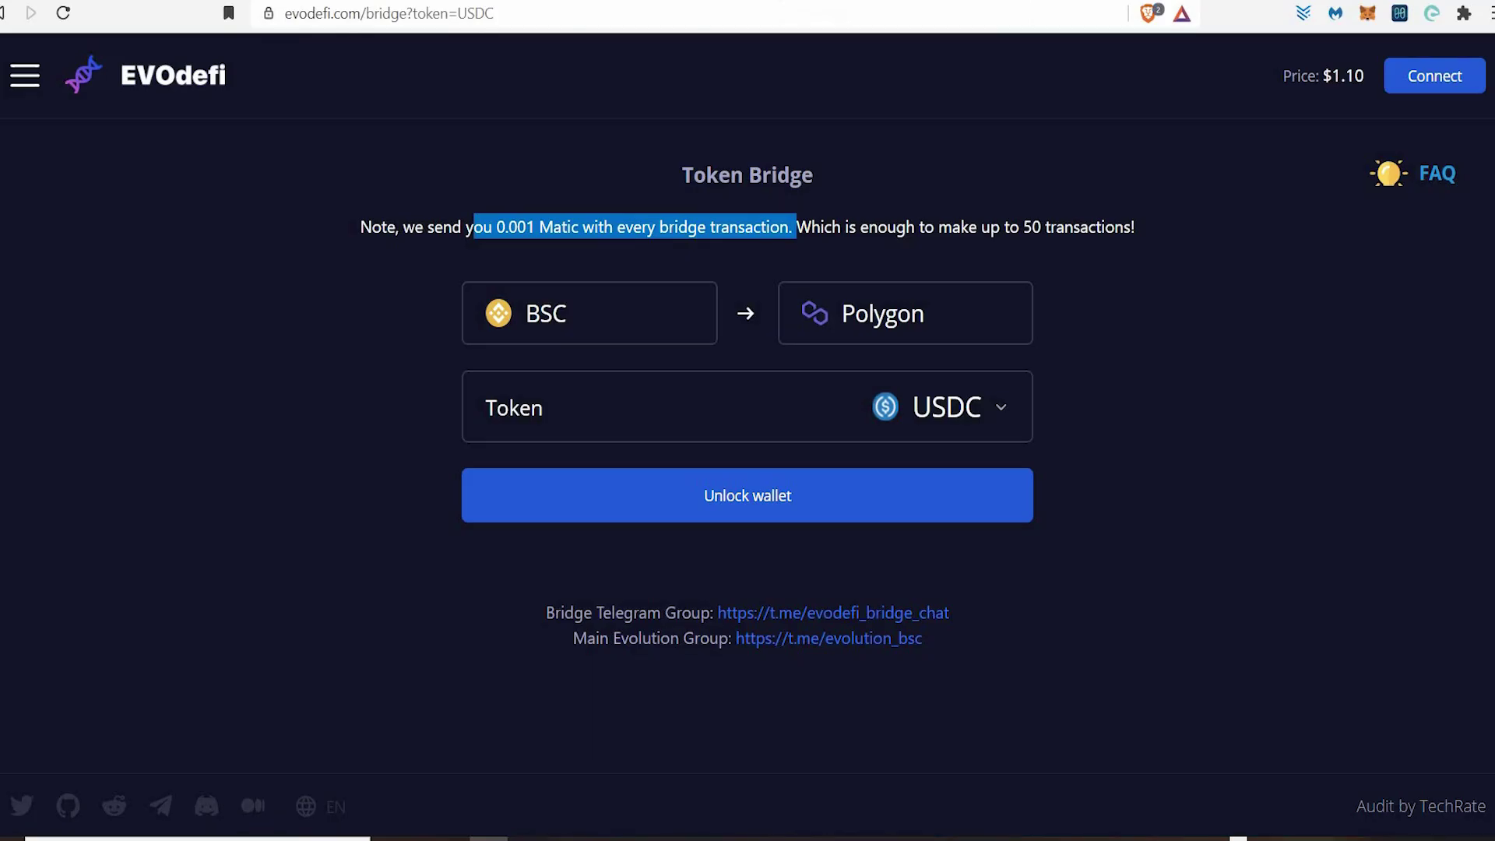
left_click(880, 0)
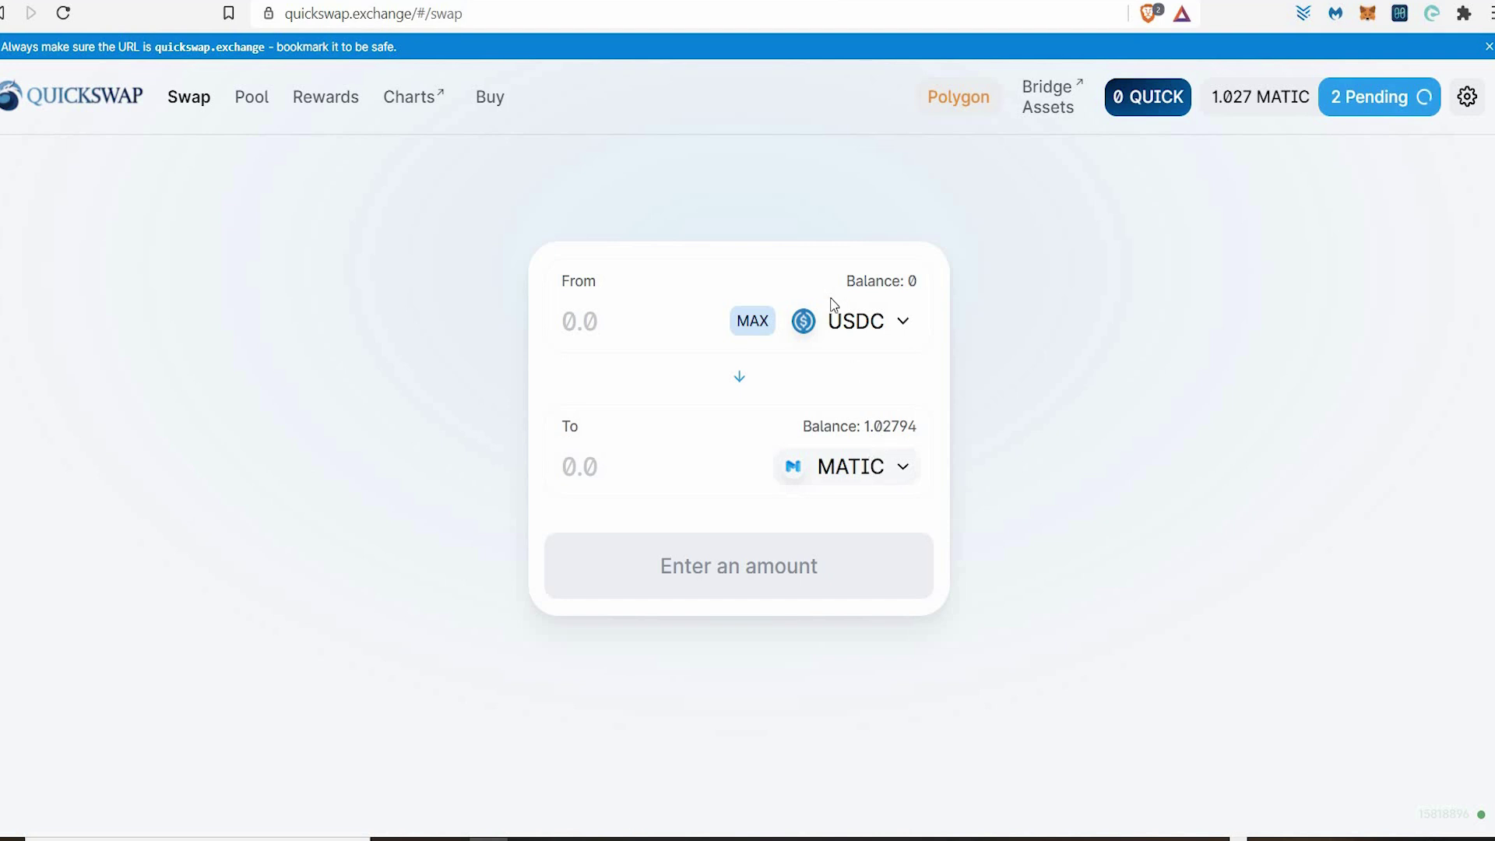
- Flip the swap direction twice, then search 'fish' and set FISH as the token received for USDC
left_click(734, 378)
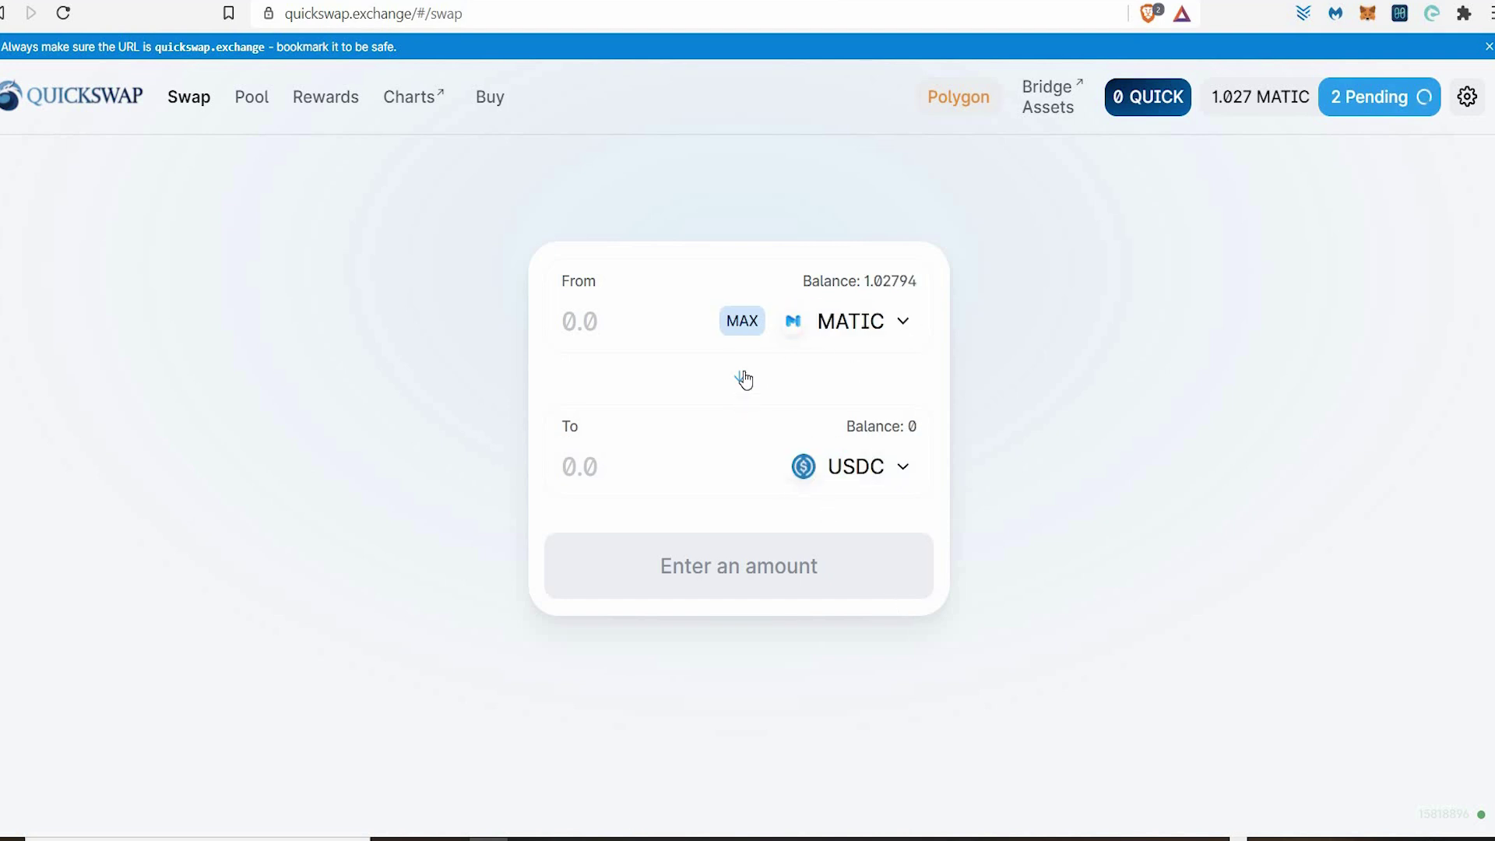
left_click(744, 378)
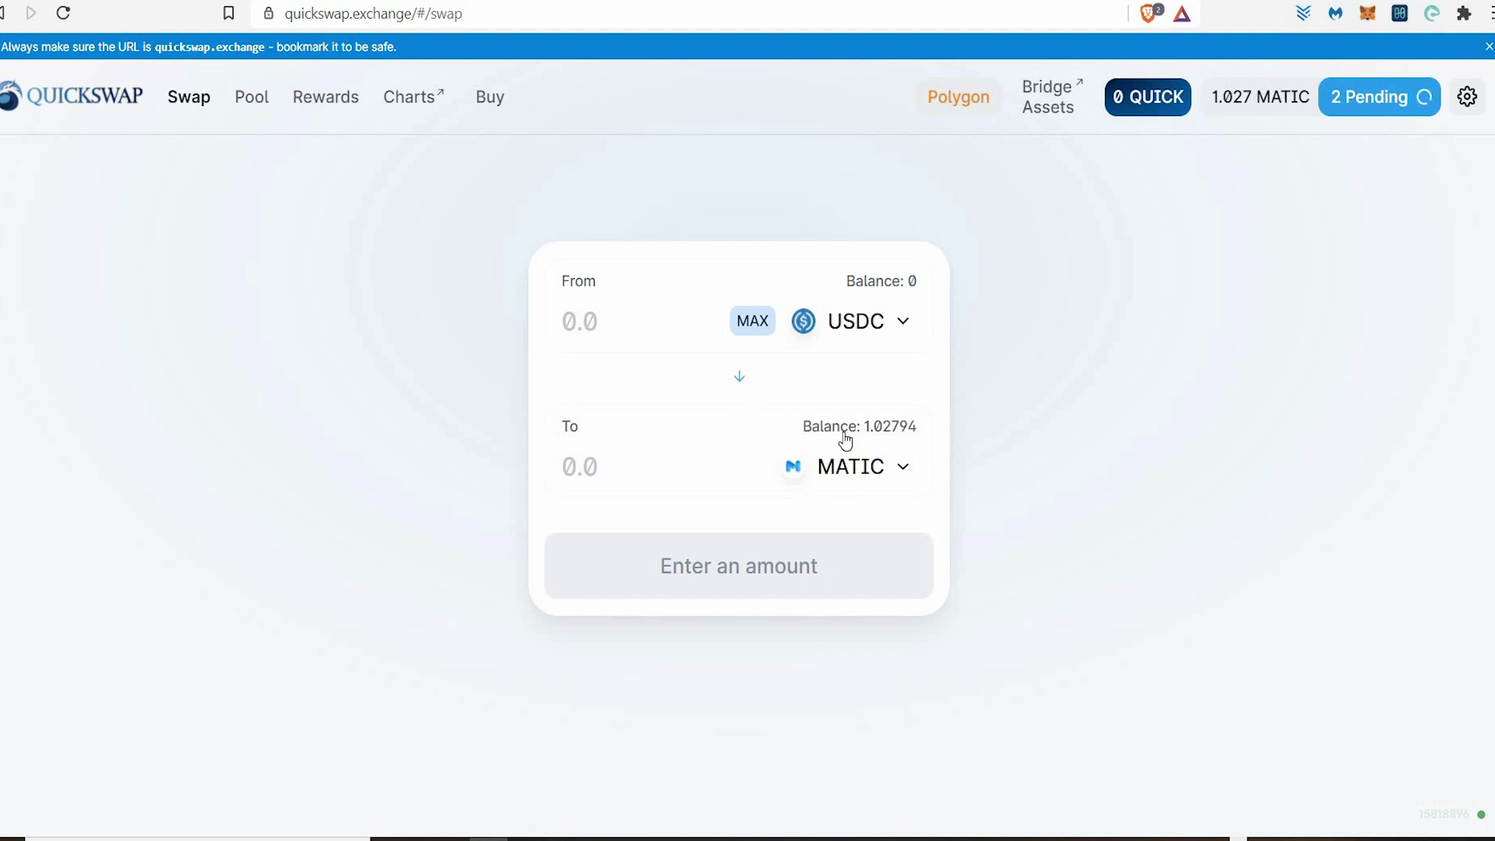
left_click(868, 472)
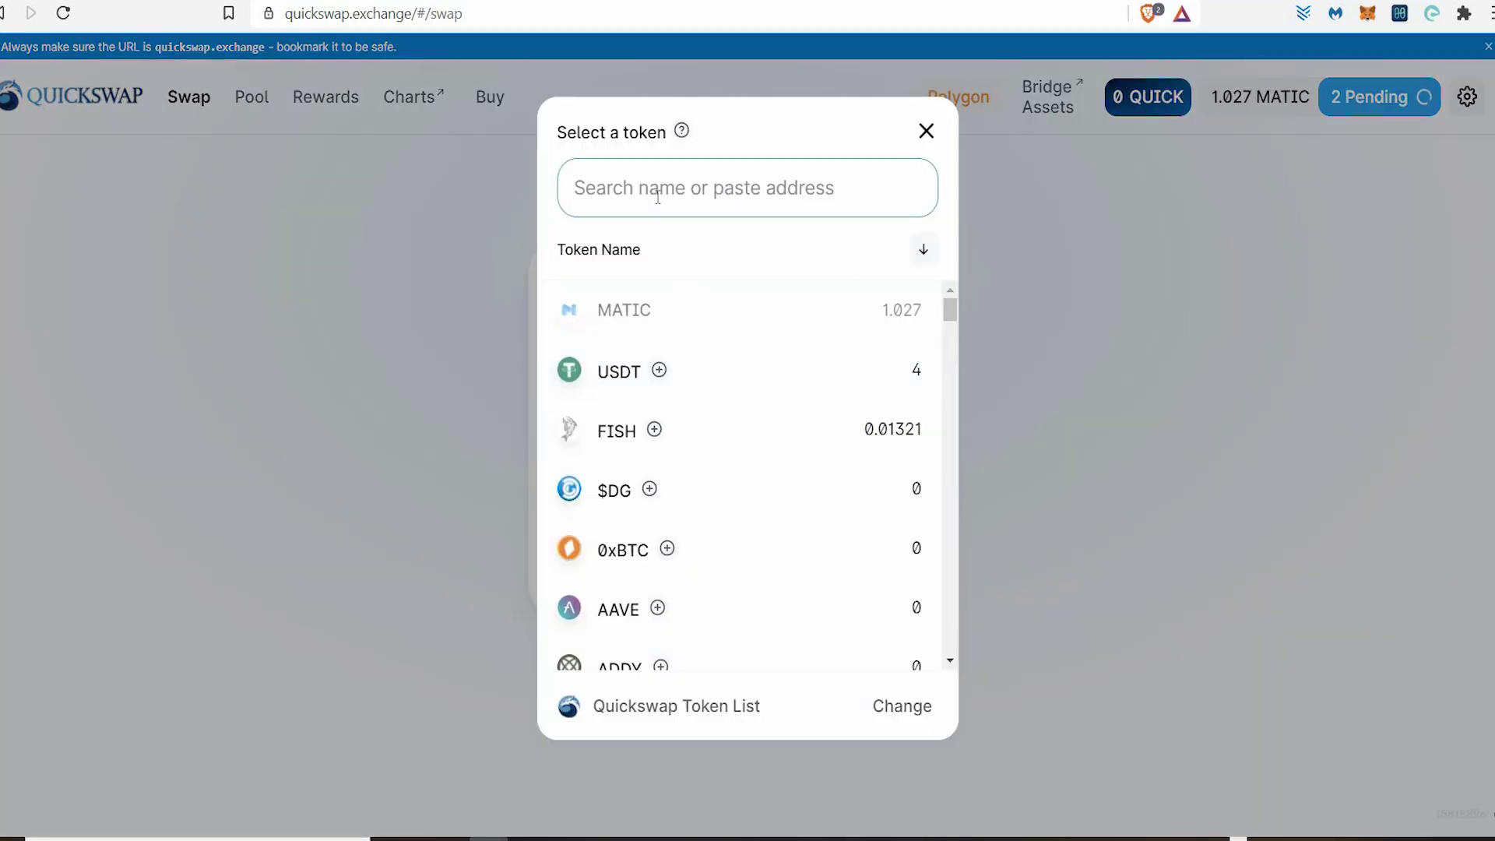
type("fish")
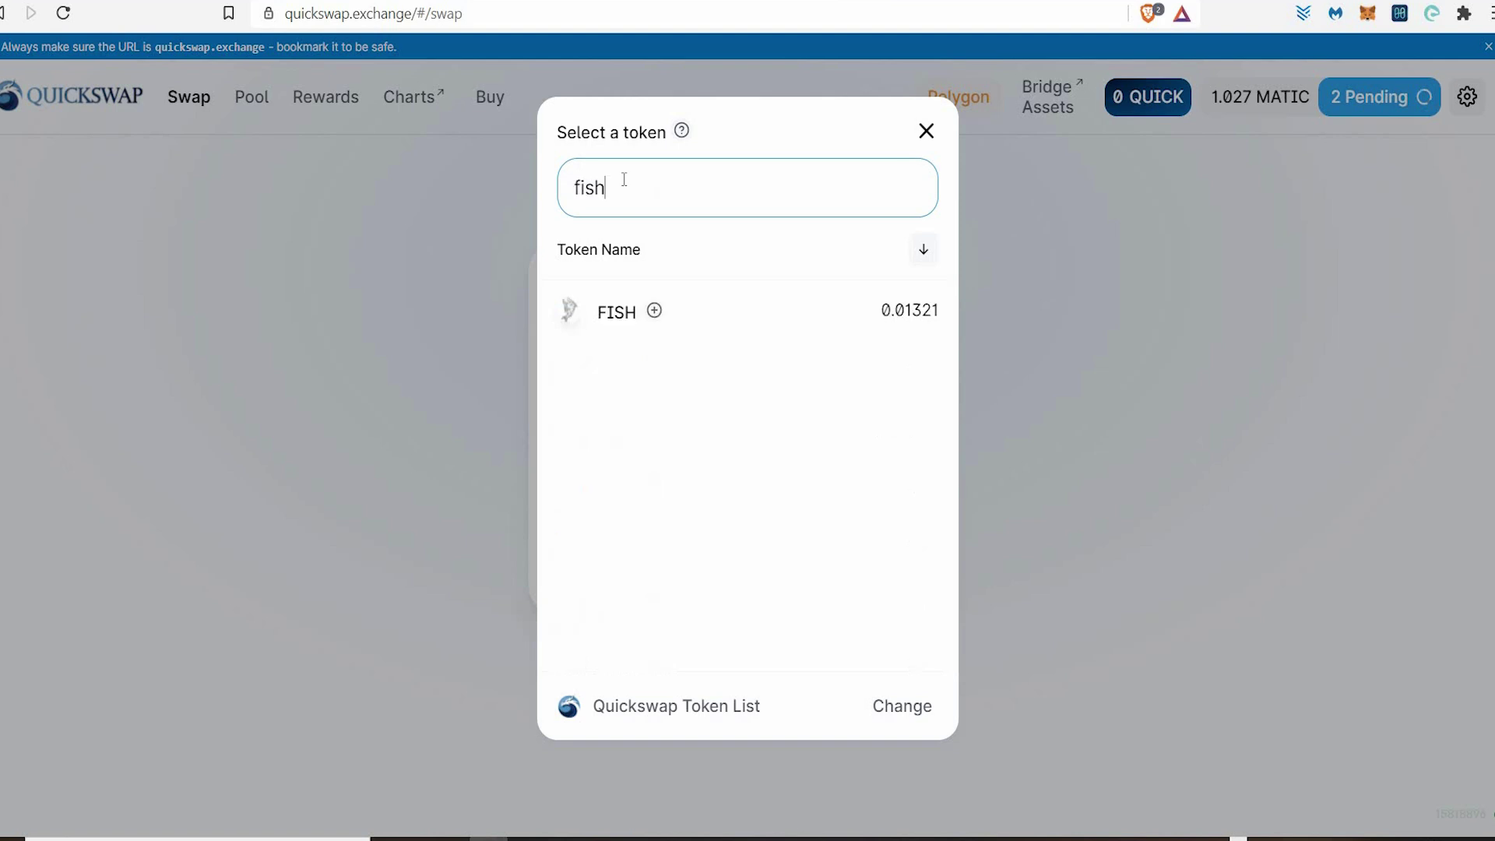
left_click(602, 314)
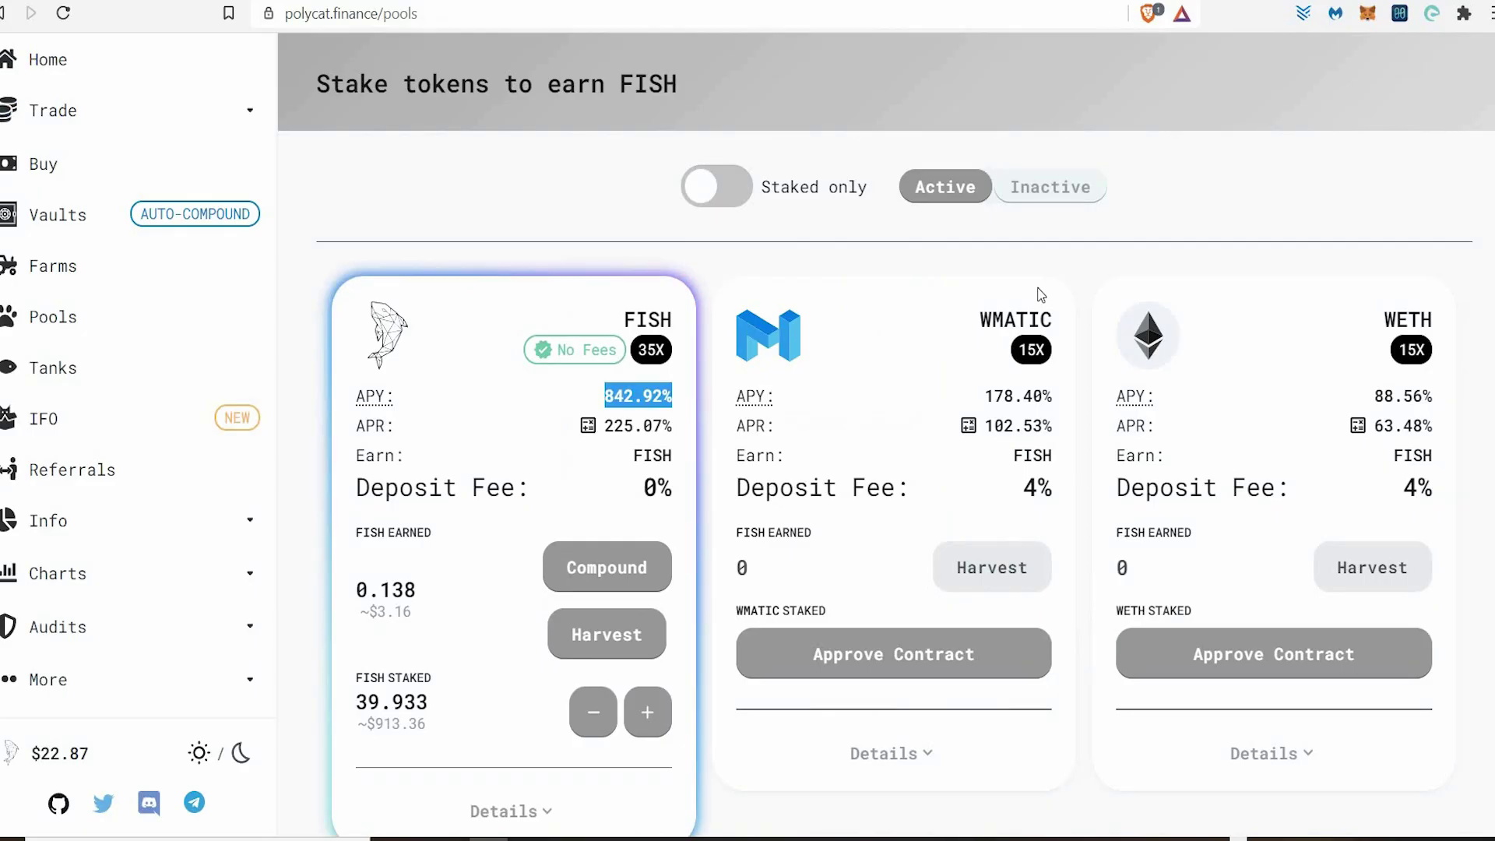
- Highlight the FISH pool's 842.92% APY again, then return to QuickSwap's USDC-to-FISH swap
scroll(1024, 366, "up", 3)
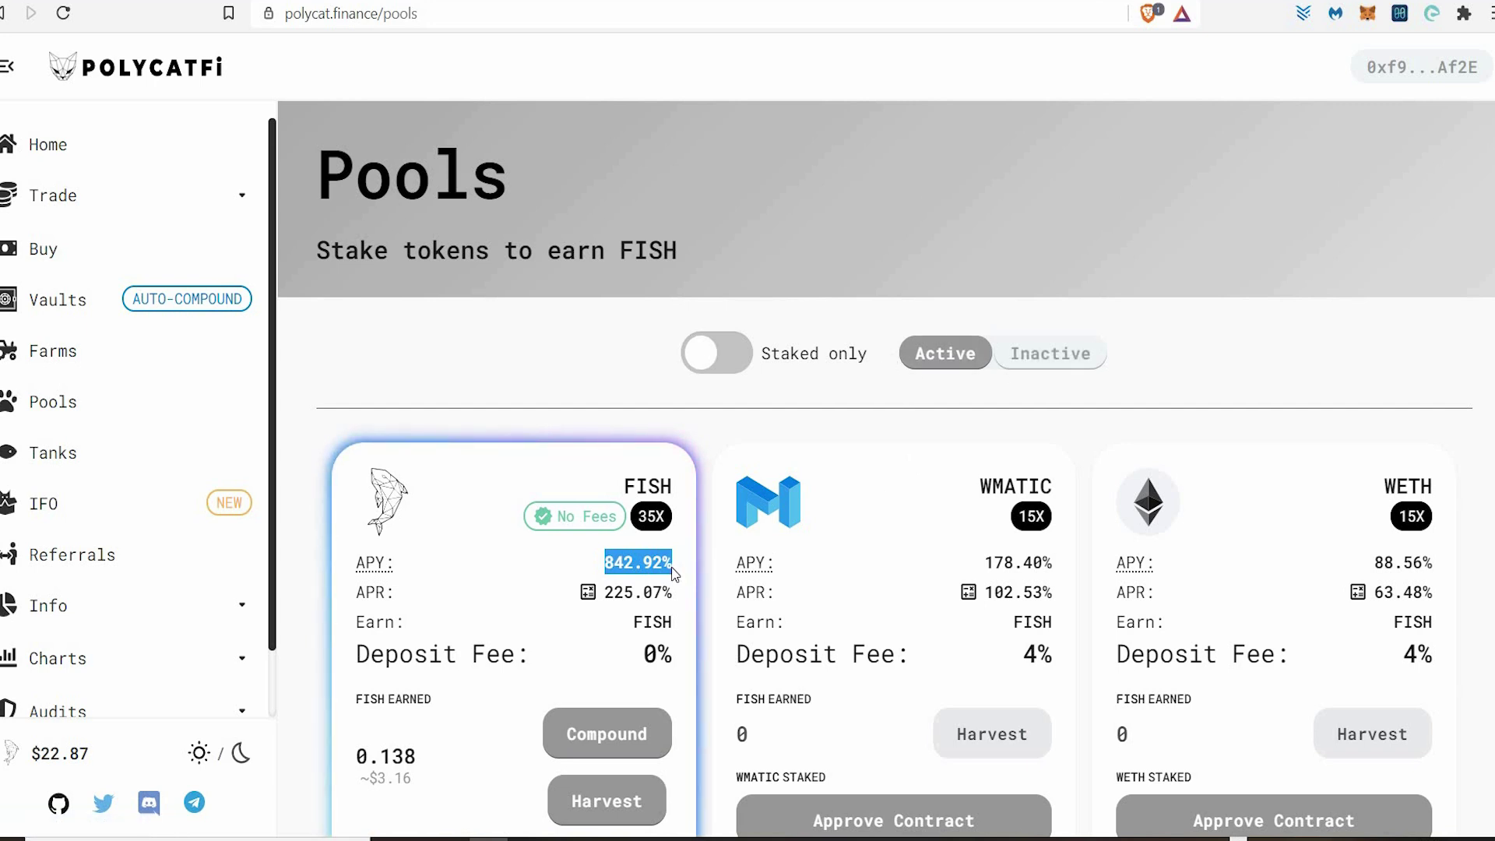
left_click(623, 561)
left_click_drag(623, 561, 673, 561)
left_click(685, 577)
scroll(688, 580, "down", 2)
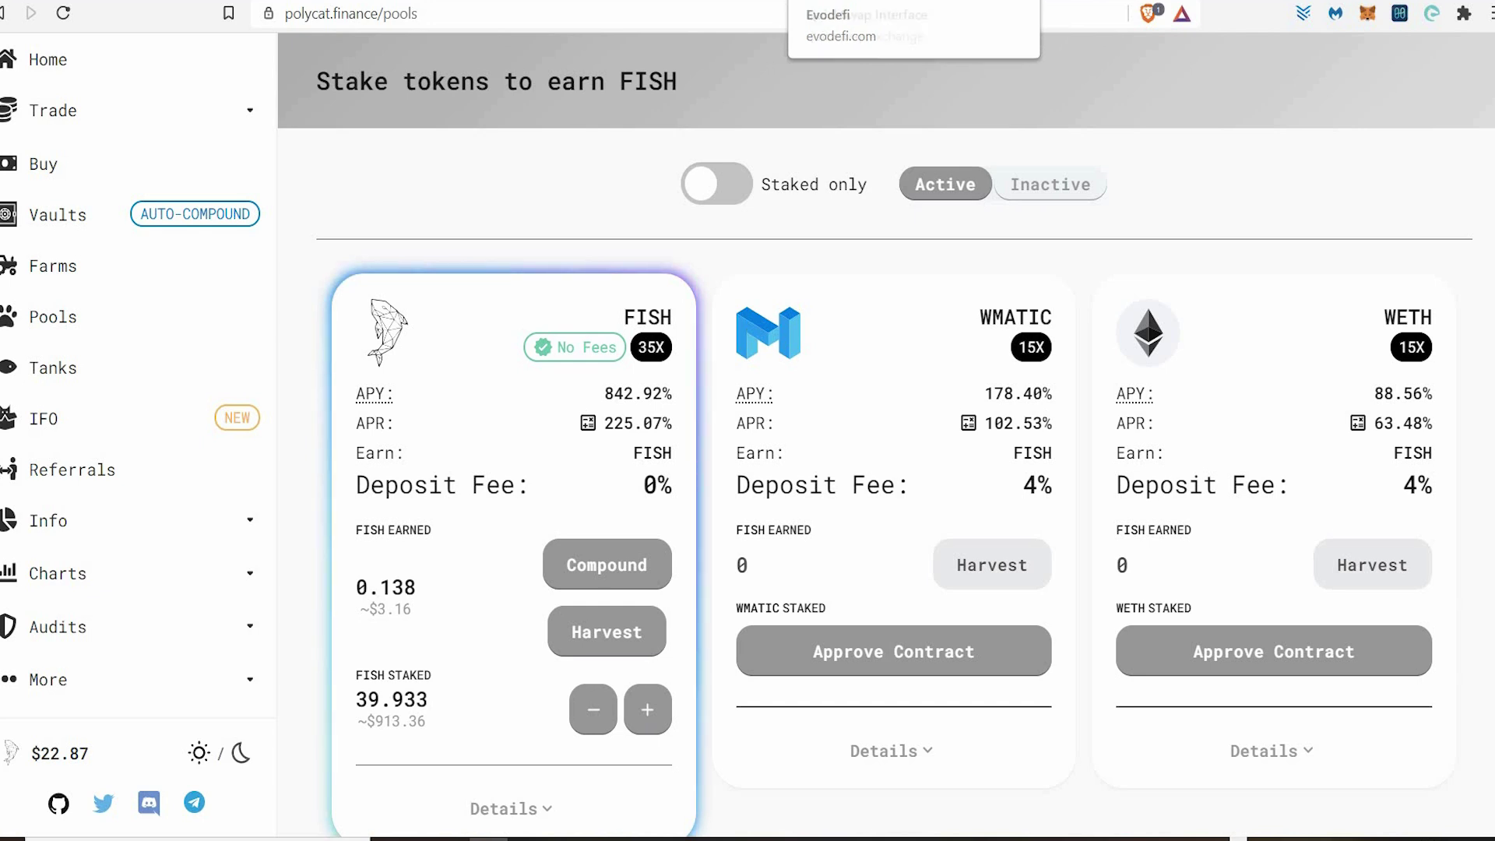
left_click(825, 0)
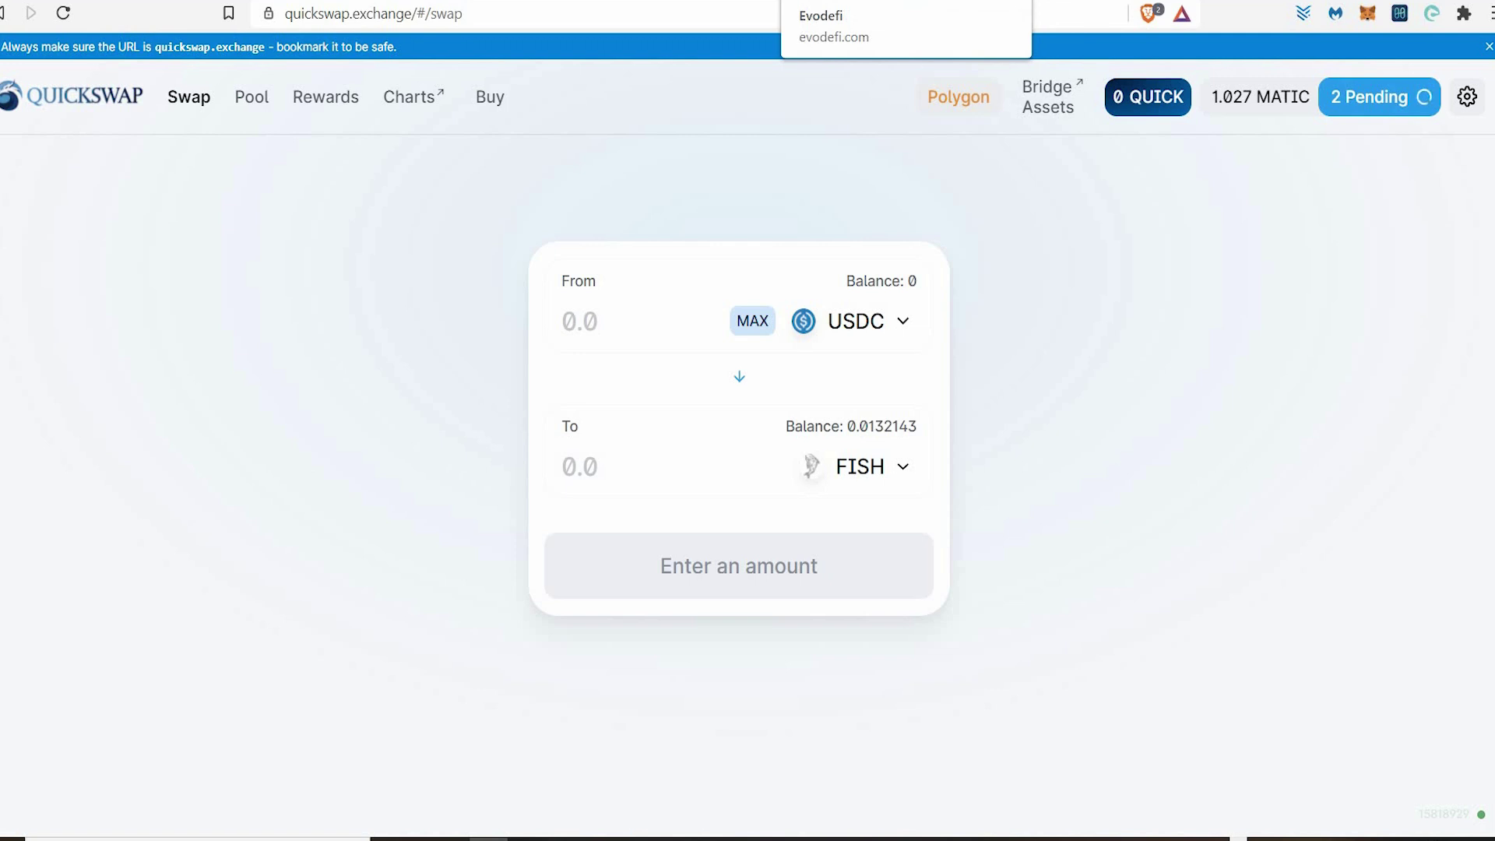
- Add the Matic Mainnet network to MetaMask from Chainlist, then return to EVOdefi's USDC token bridge
left_click(827, 0)
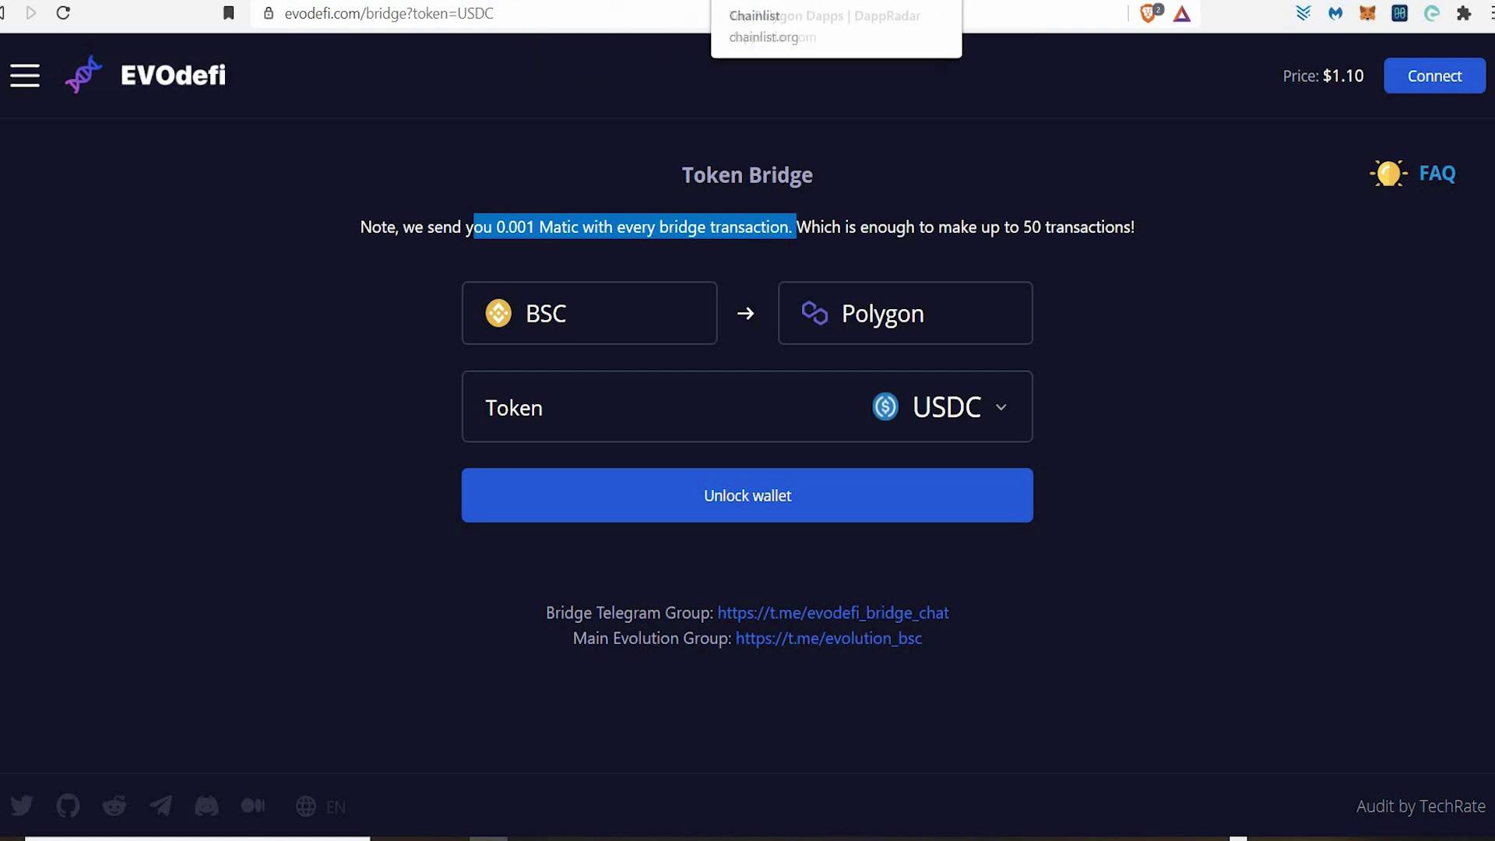
left_click(735, 0)
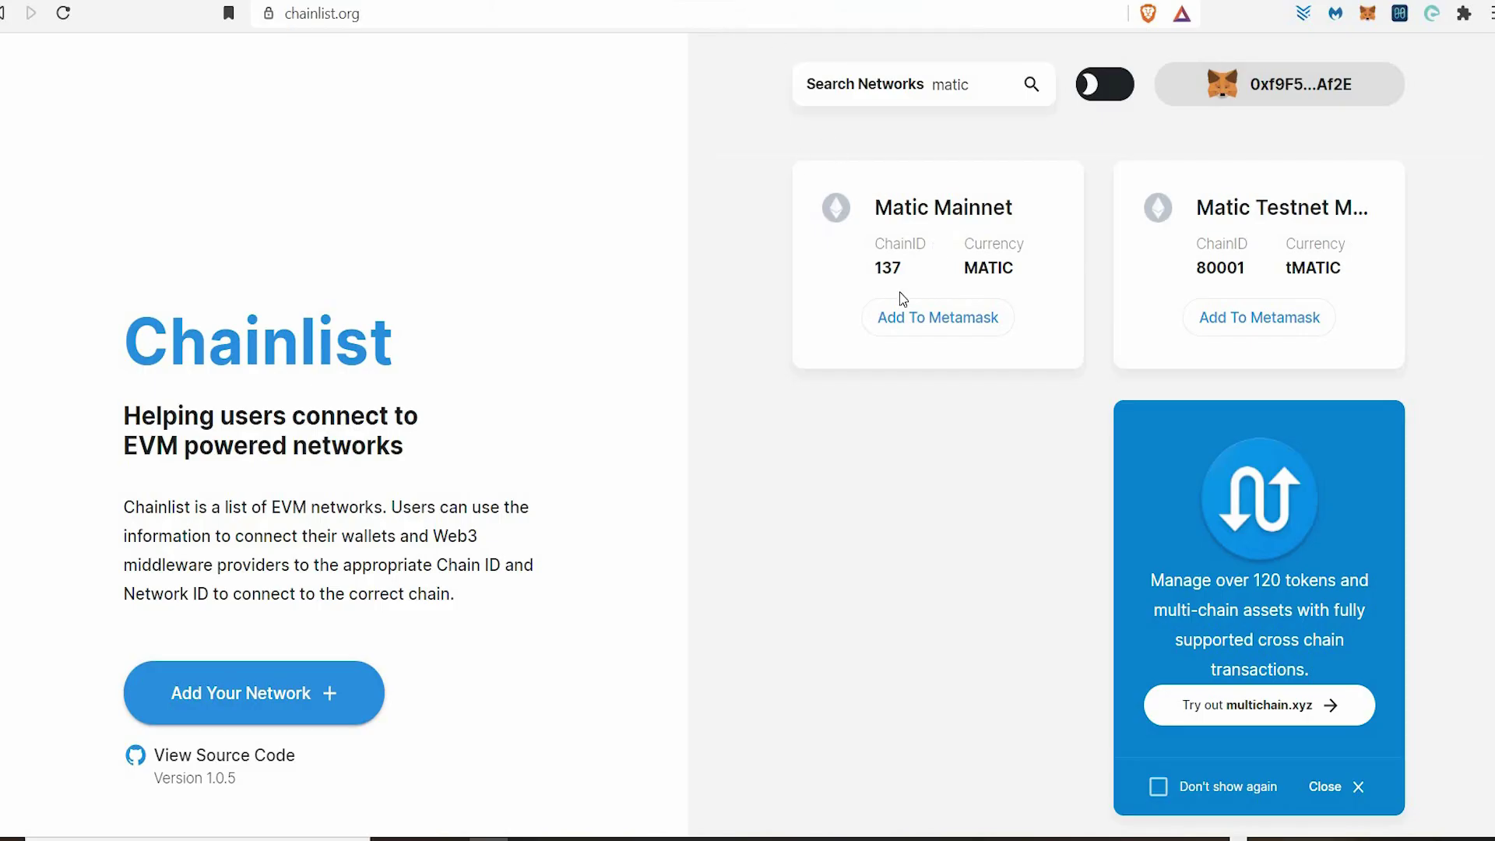
left_click(887, 320)
key("ctrl+shift+Tab")
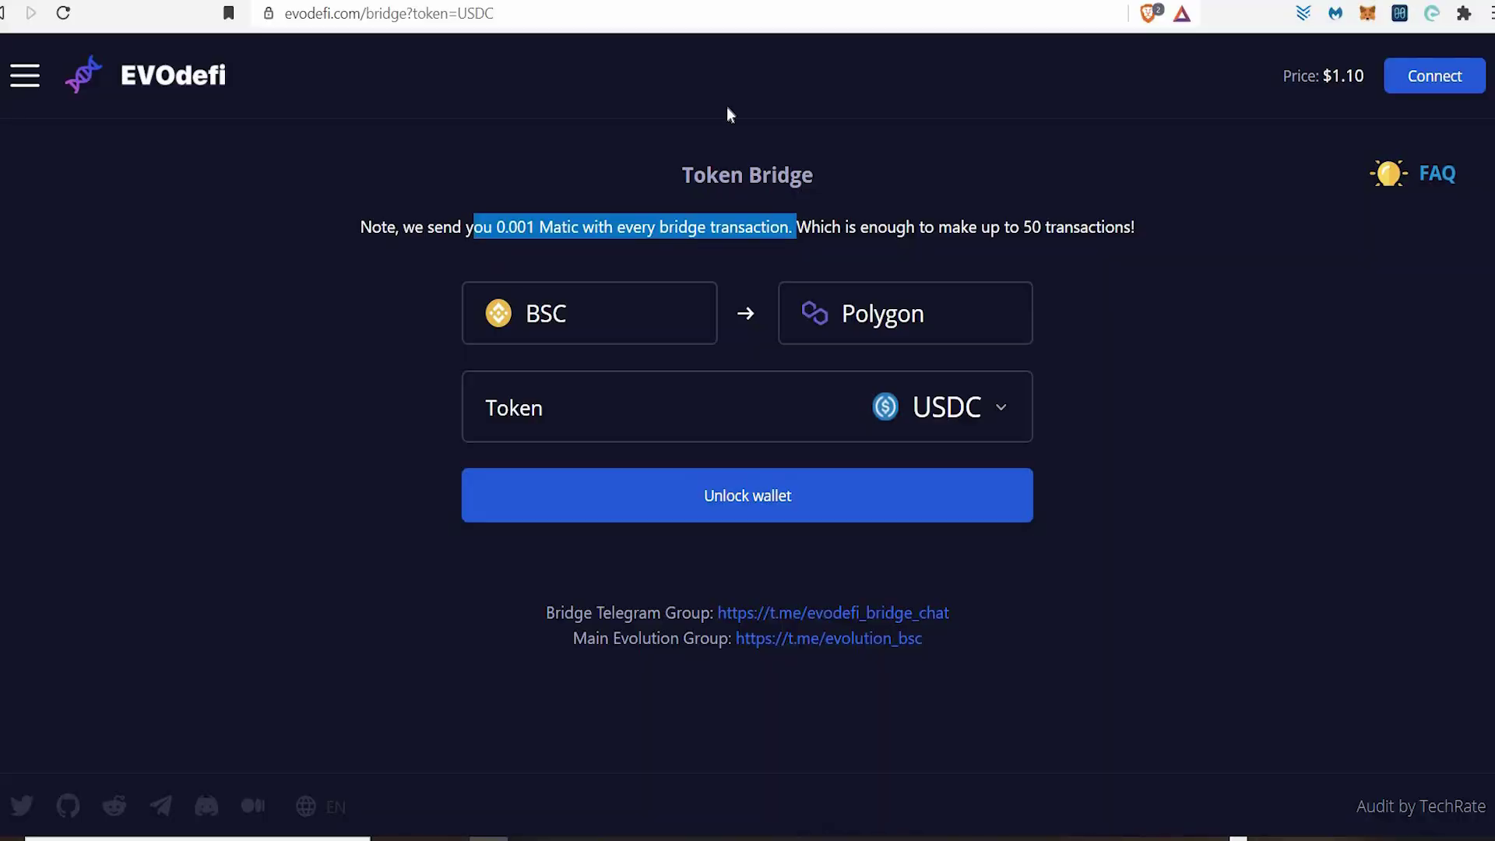
key("ctrl+Tab")
- Open EVOdefi's navigation menu and collapse the Bridge section's sub-pages
left_click(31, 95)
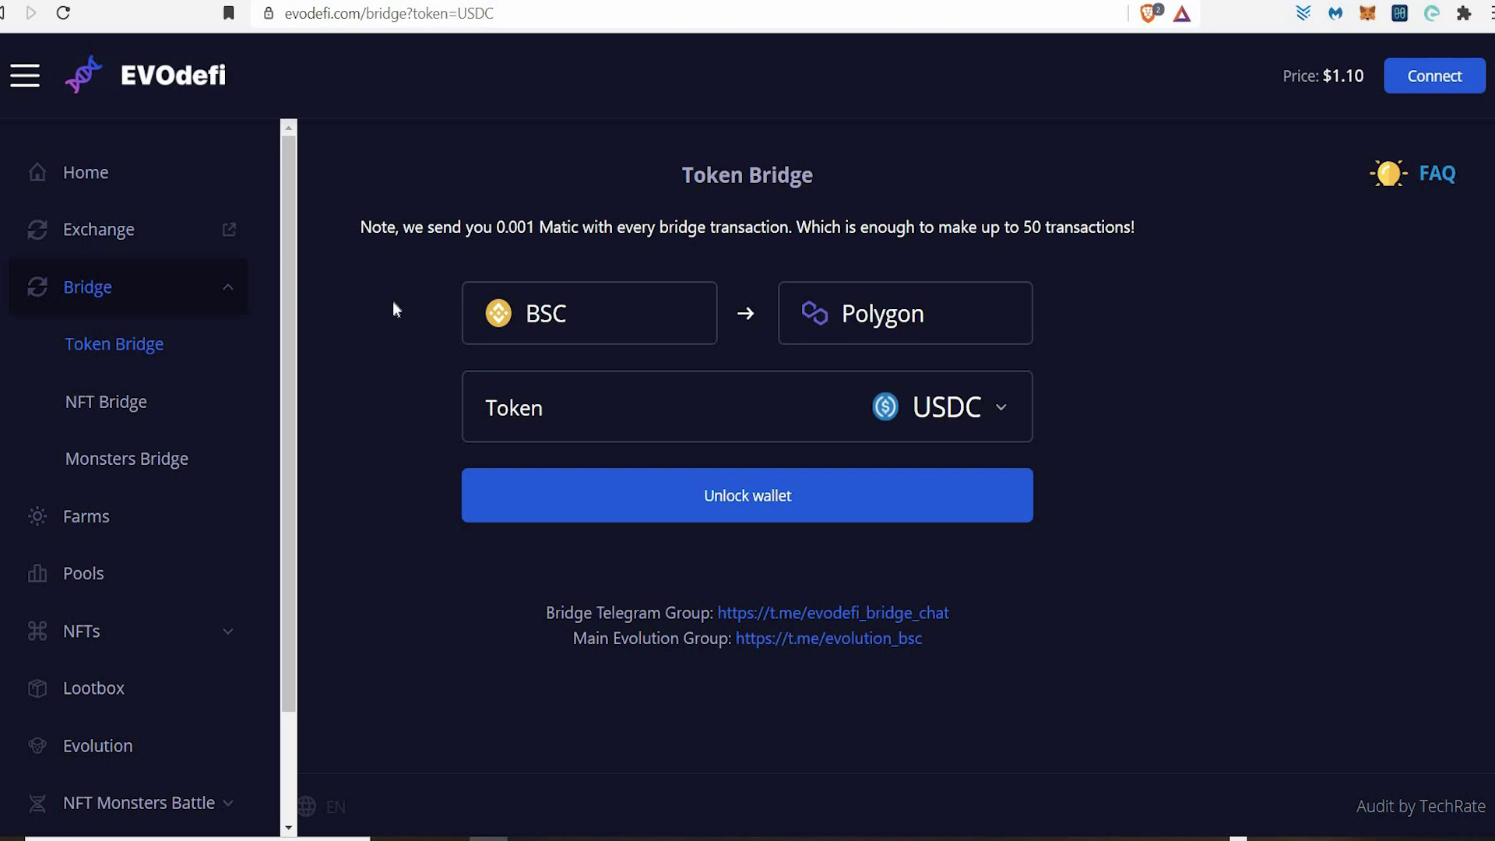
left_click(92, 290)
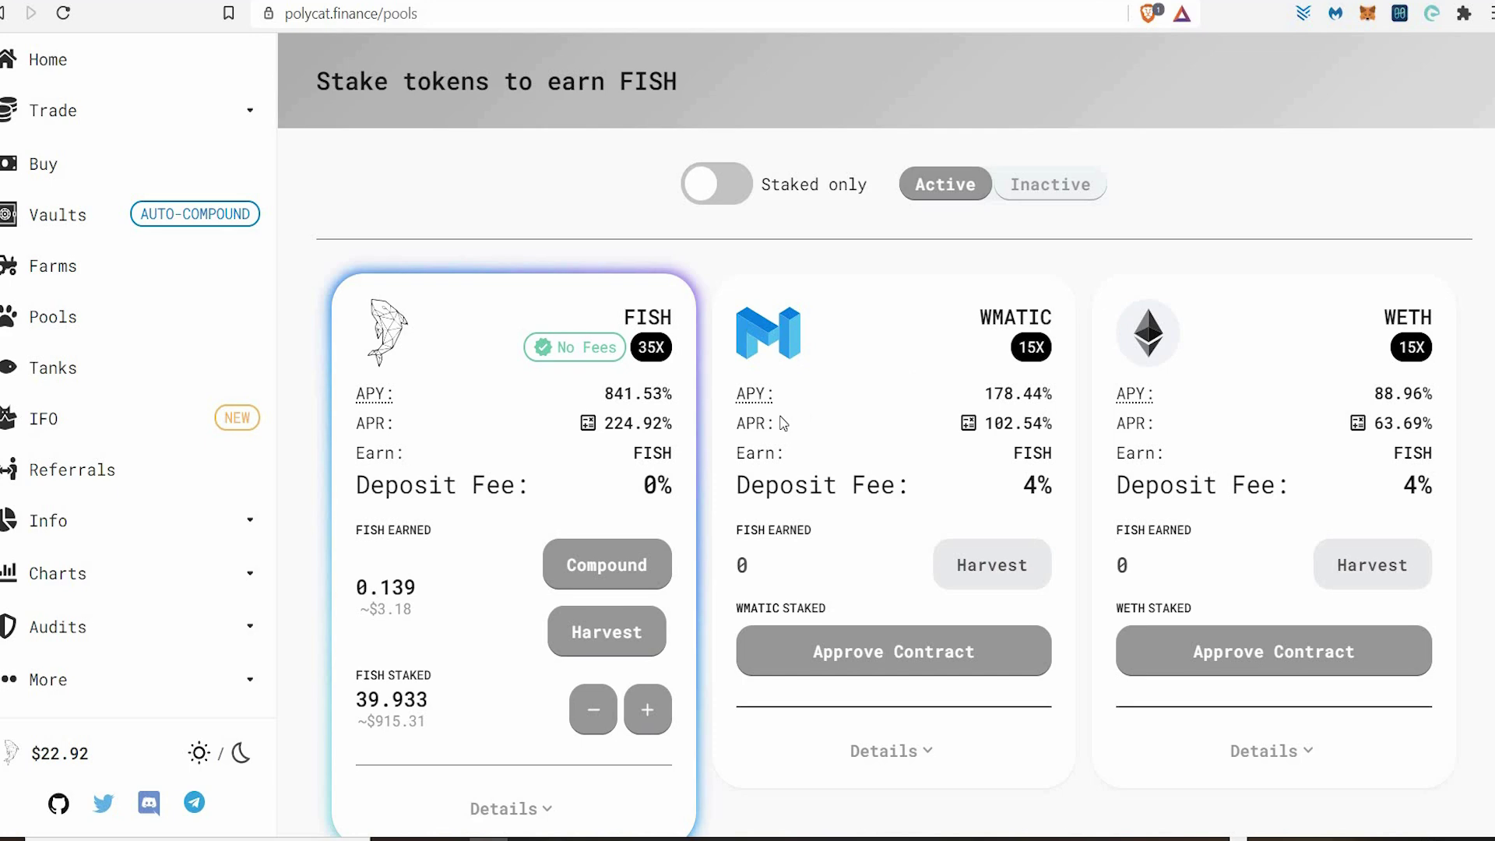
- Scroll PolyCat Finance's Pools page with the FISH, WMATIC and WETH pools back to the top
scroll(783, 423, "down", 1)
scroll(782, 423, "up", 1)
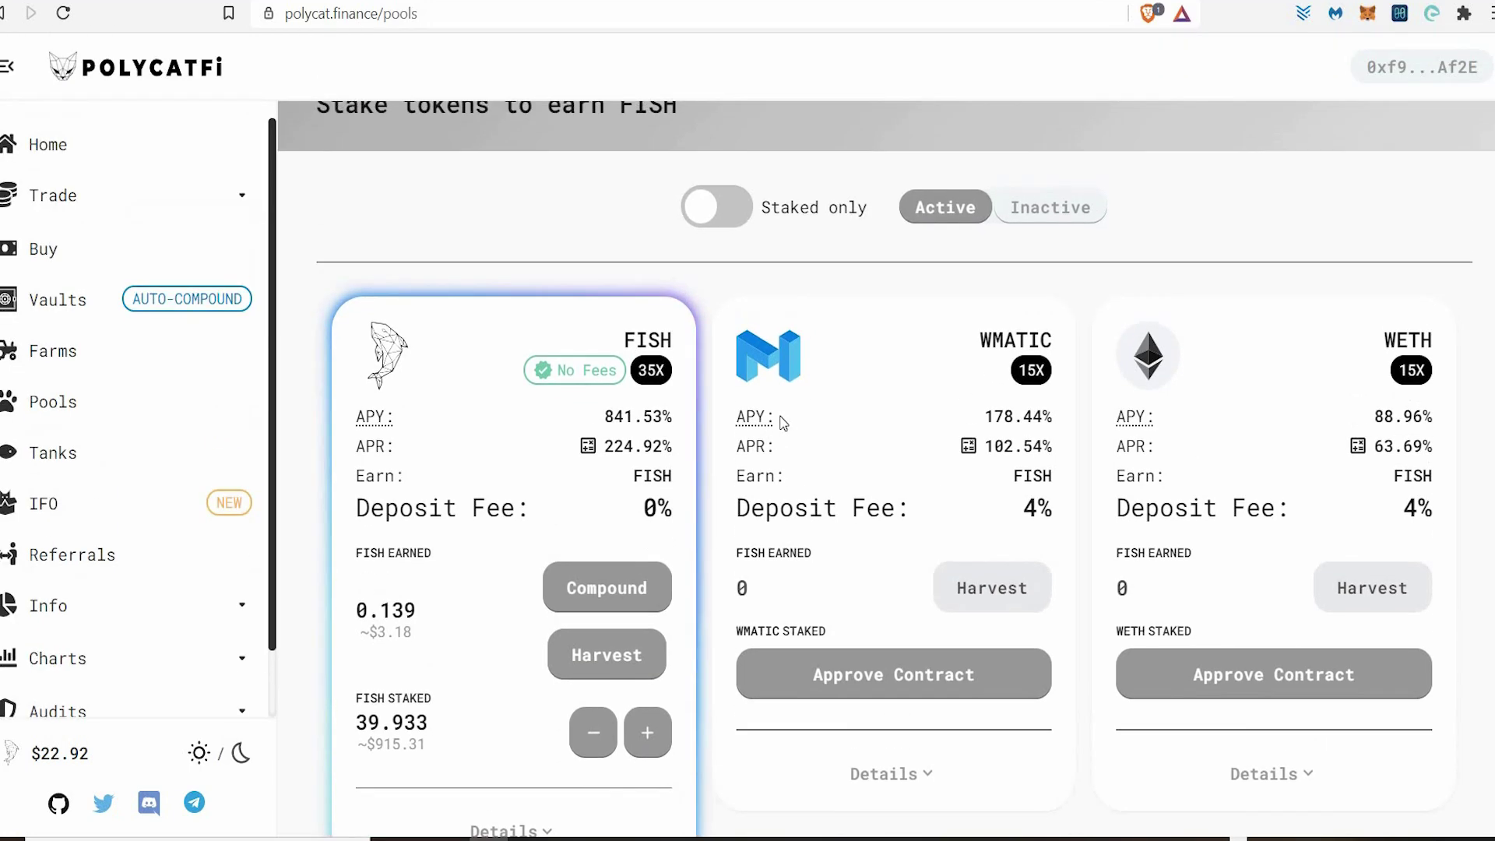
scroll(783, 423, "up", 3)
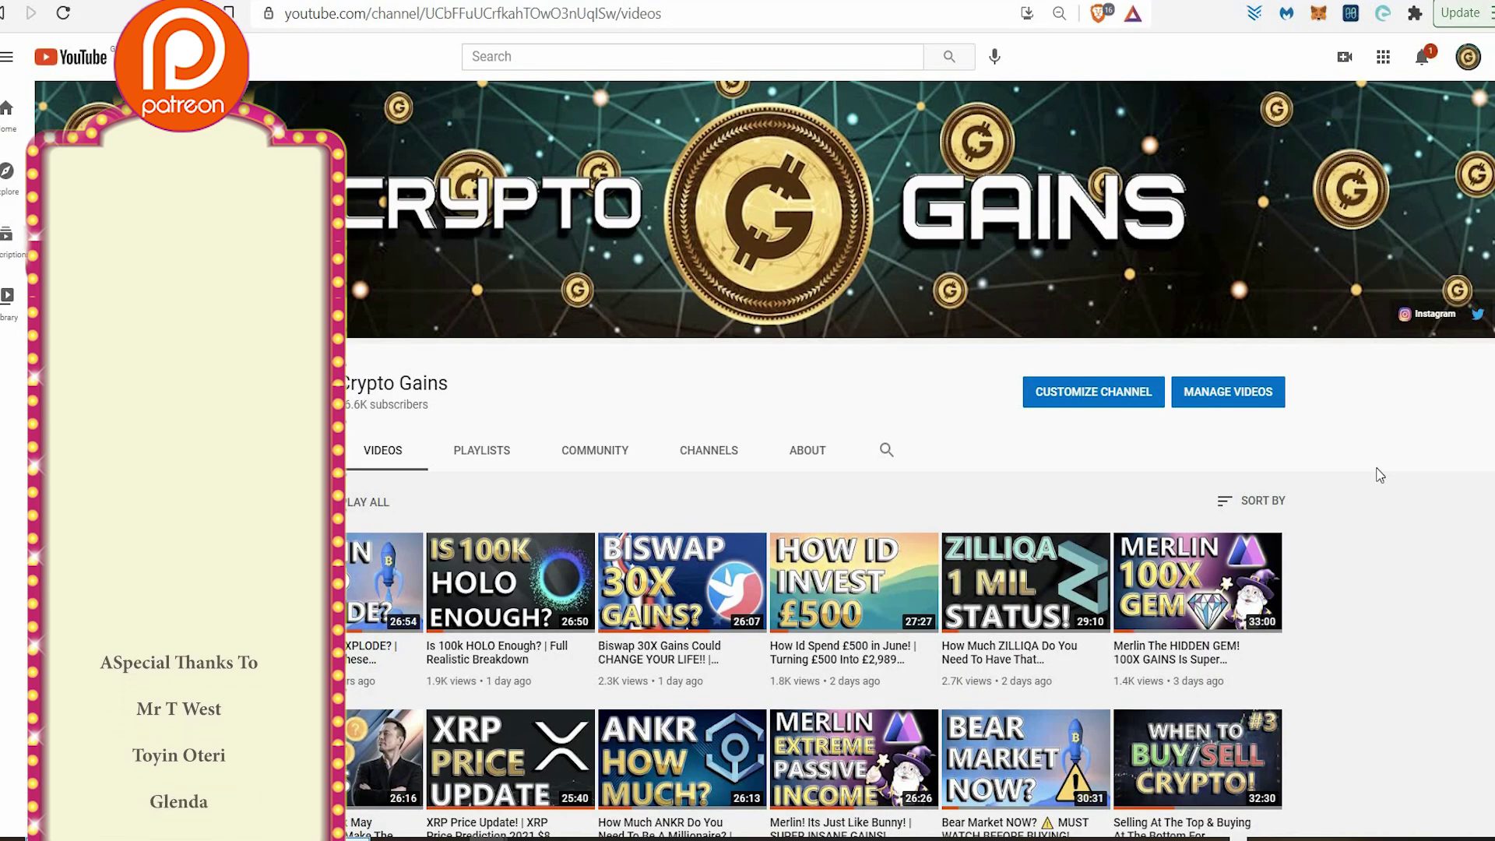
- Scroll Crypto Gains' video list down to the oldest upload, 'RIPPLE / XRP TO 10X GAINS!'
scroll(1379, 475, "down", 4)
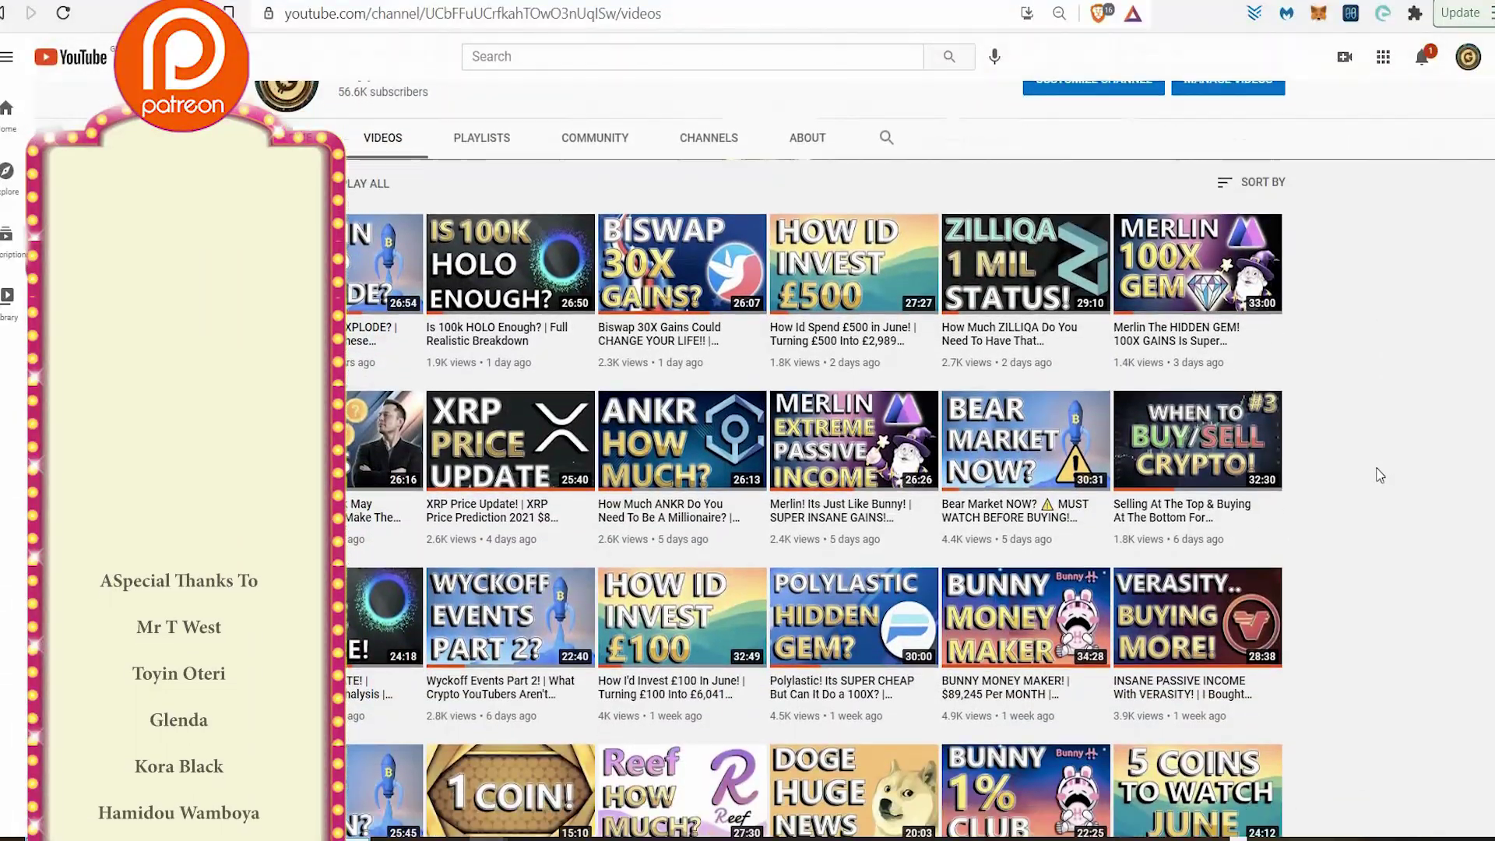
scroll(1379, 475, "down", 3)
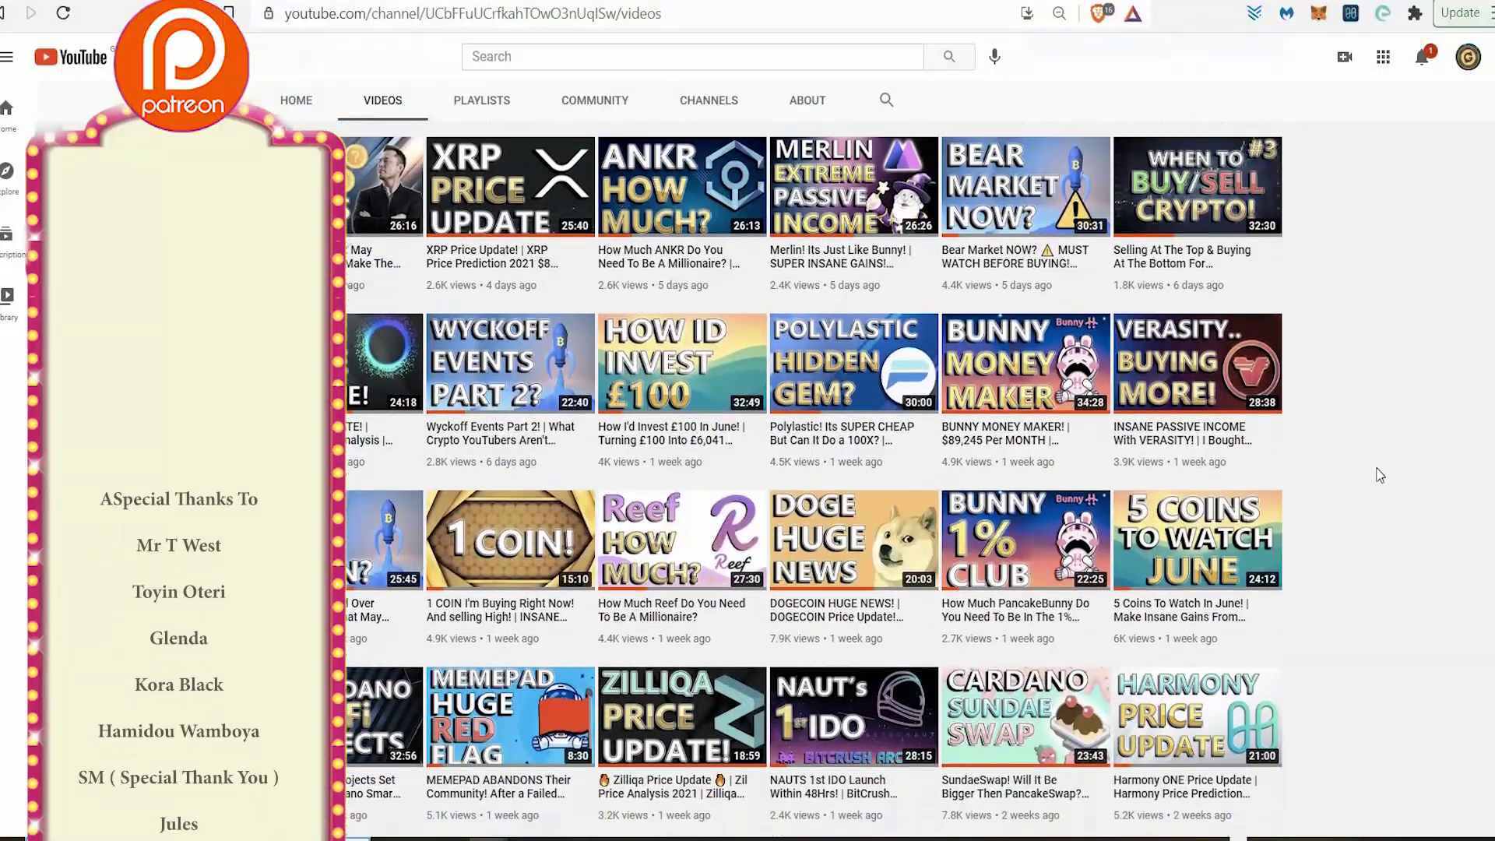
scroll(1379, 475, "down", 5)
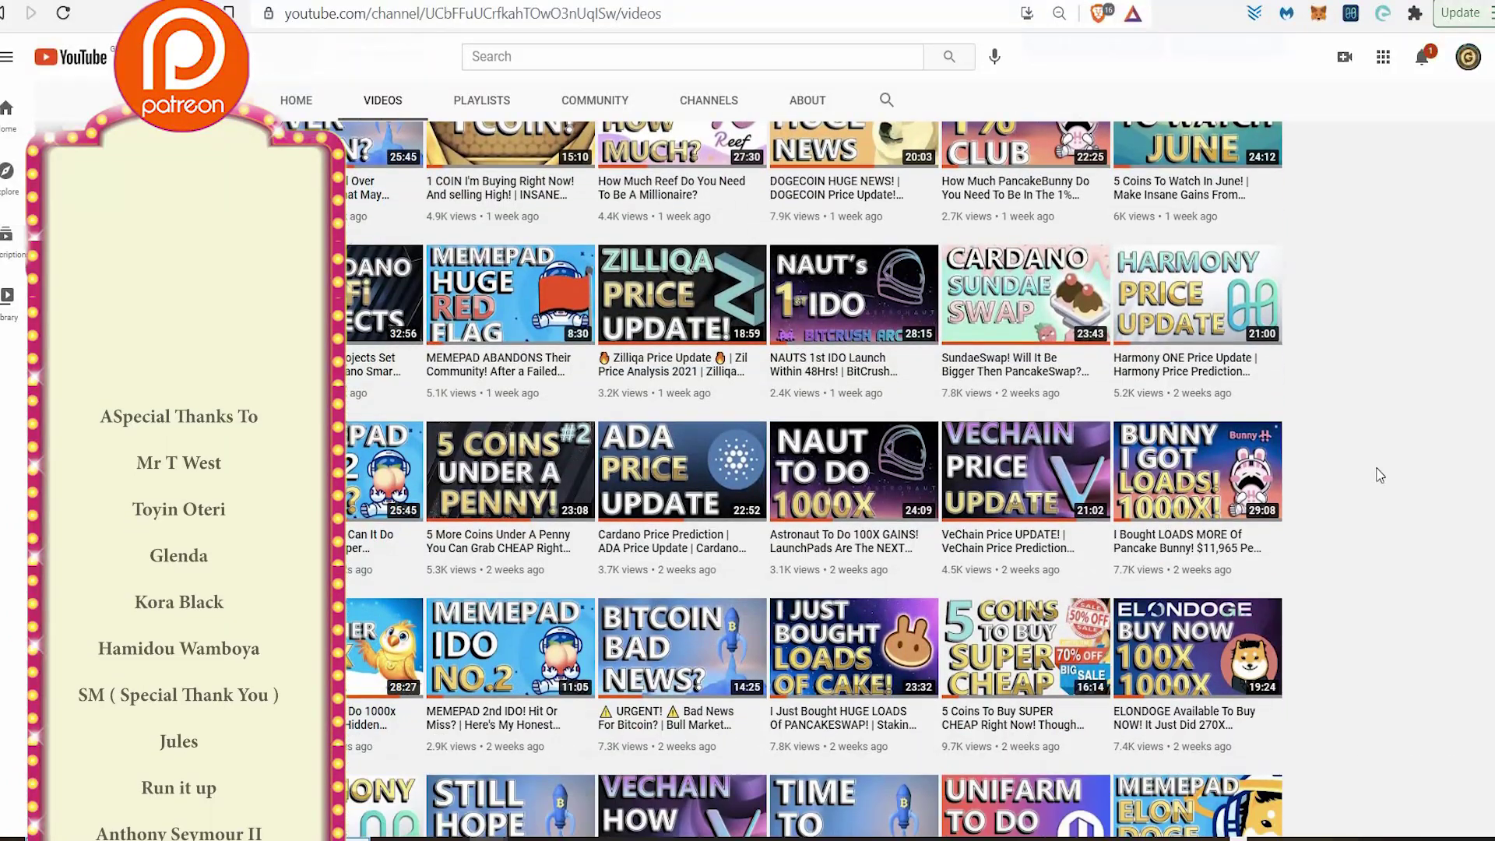
scroll(1379, 475, "down", 3)
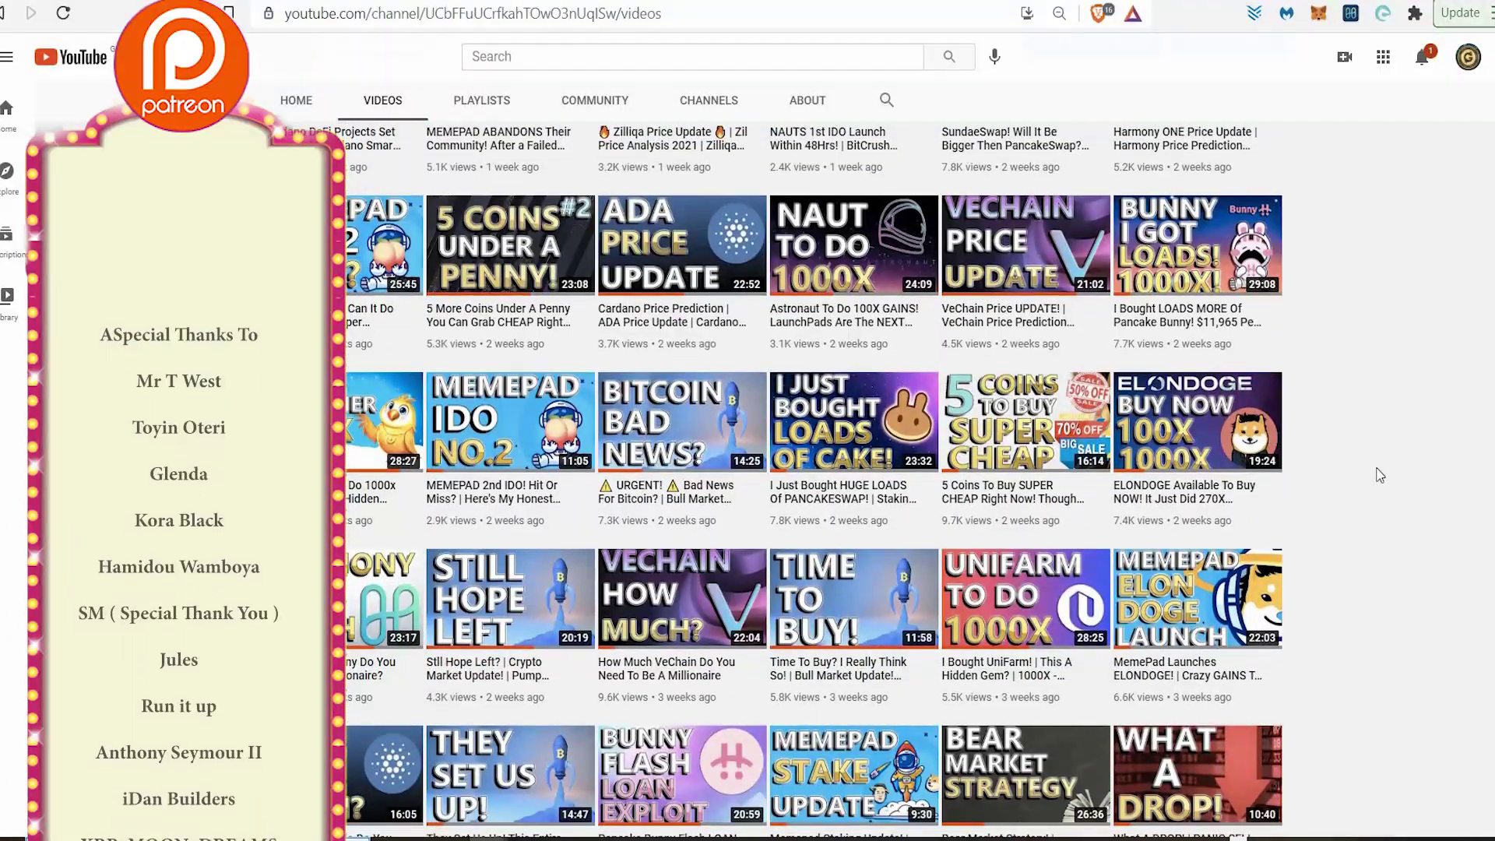
scroll(1379, 475, "down", 5)
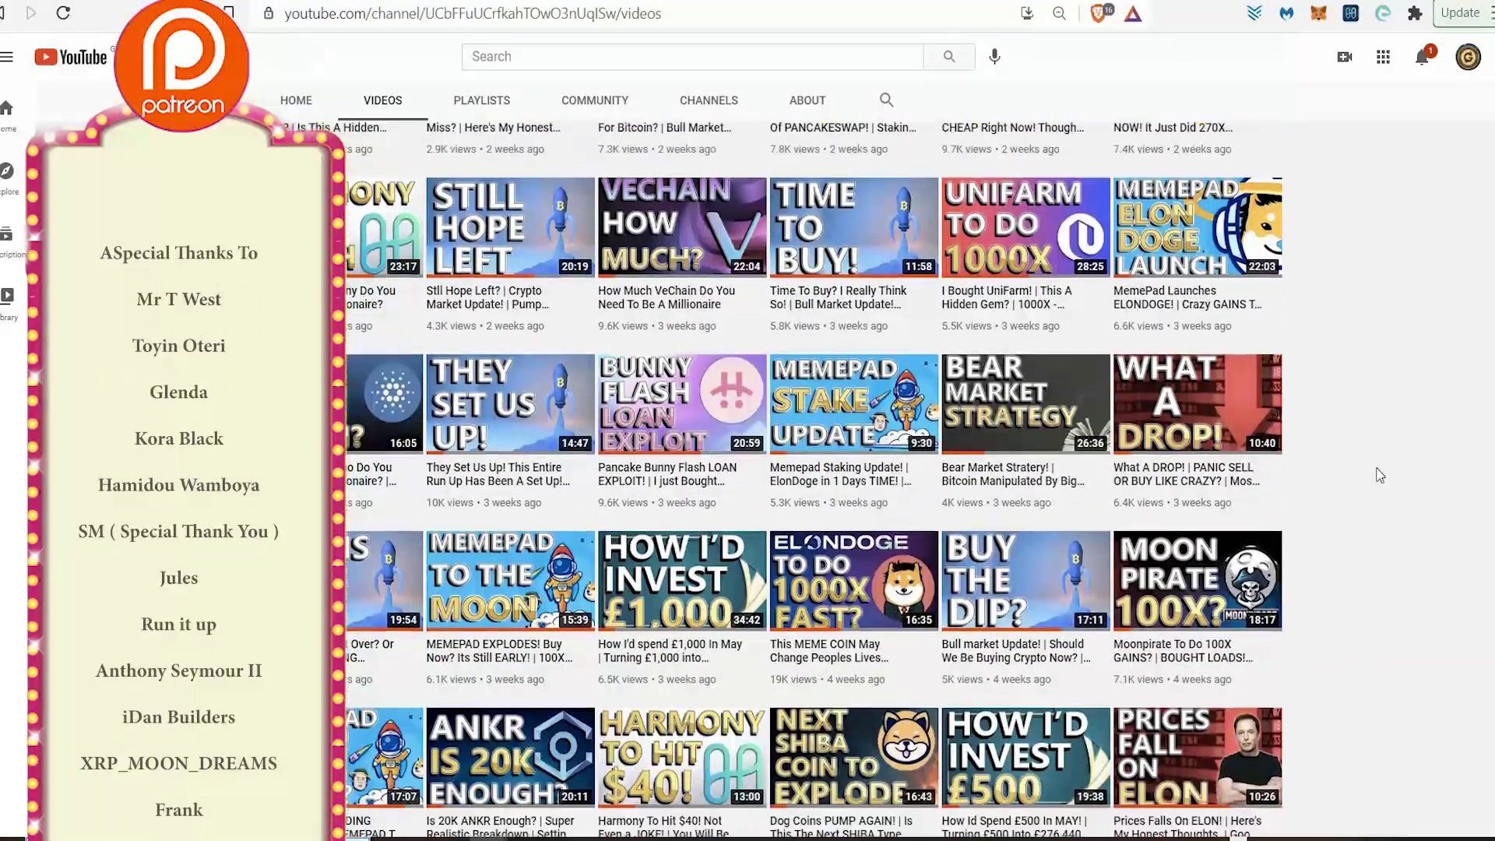
scroll(1379, 475, "down", 5)
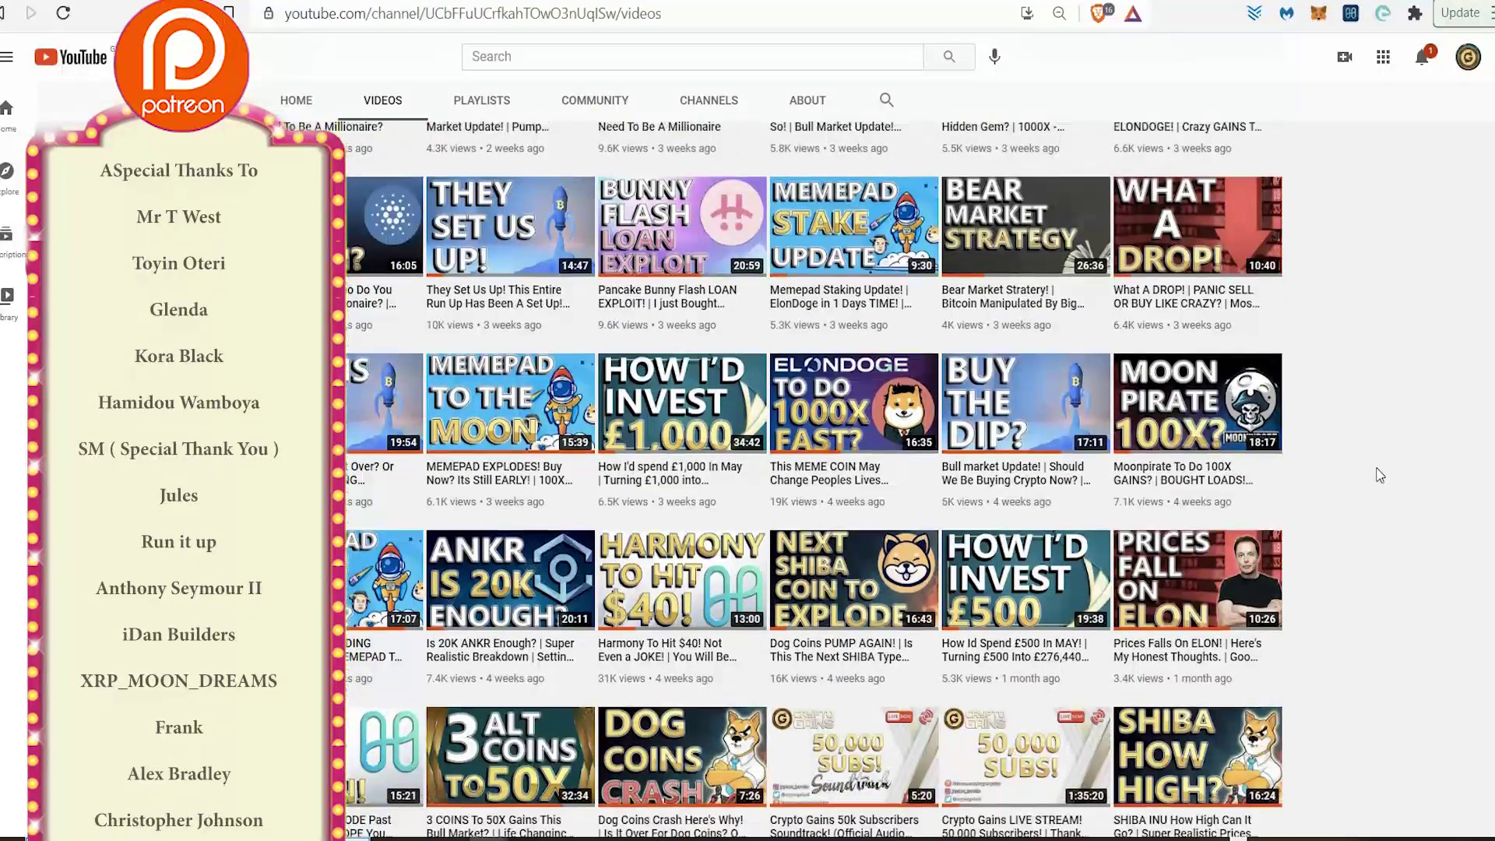
scroll(1379, 475, "down", 5)
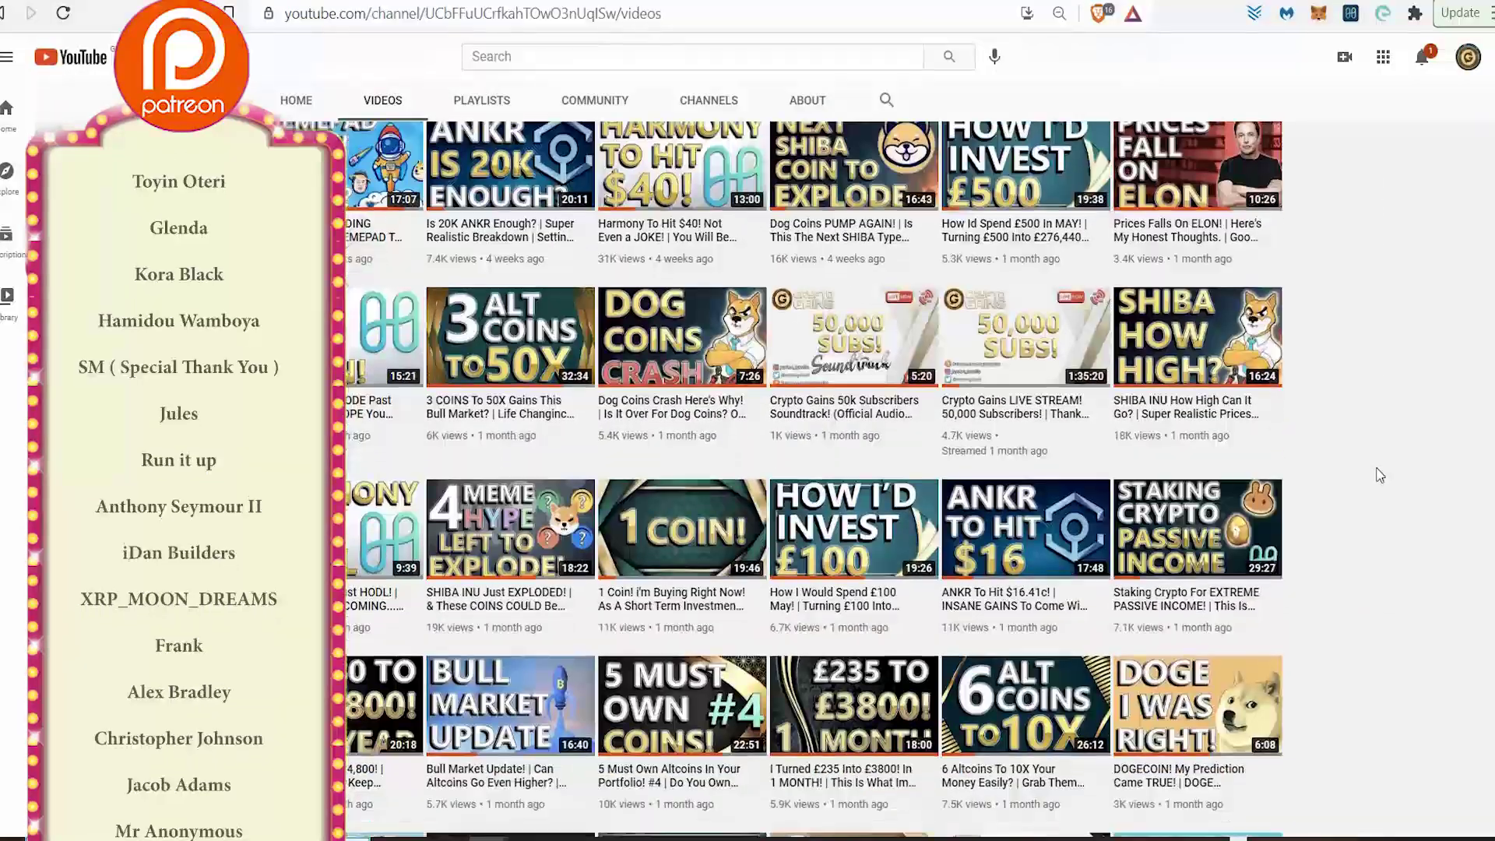
scroll(1380, 475, "down", 3)
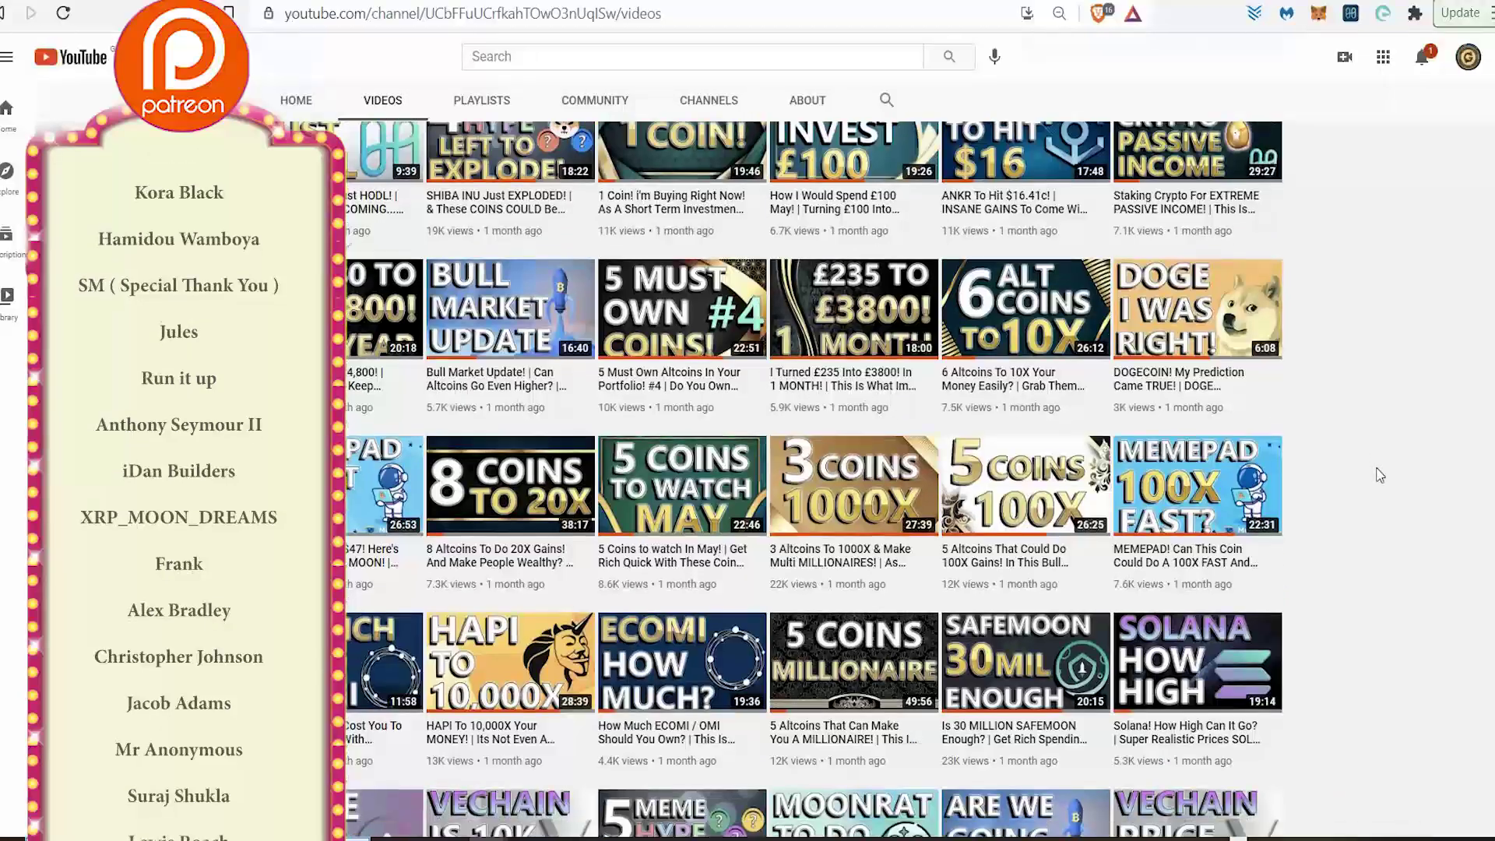
scroll(1379, 475, "down", 4)
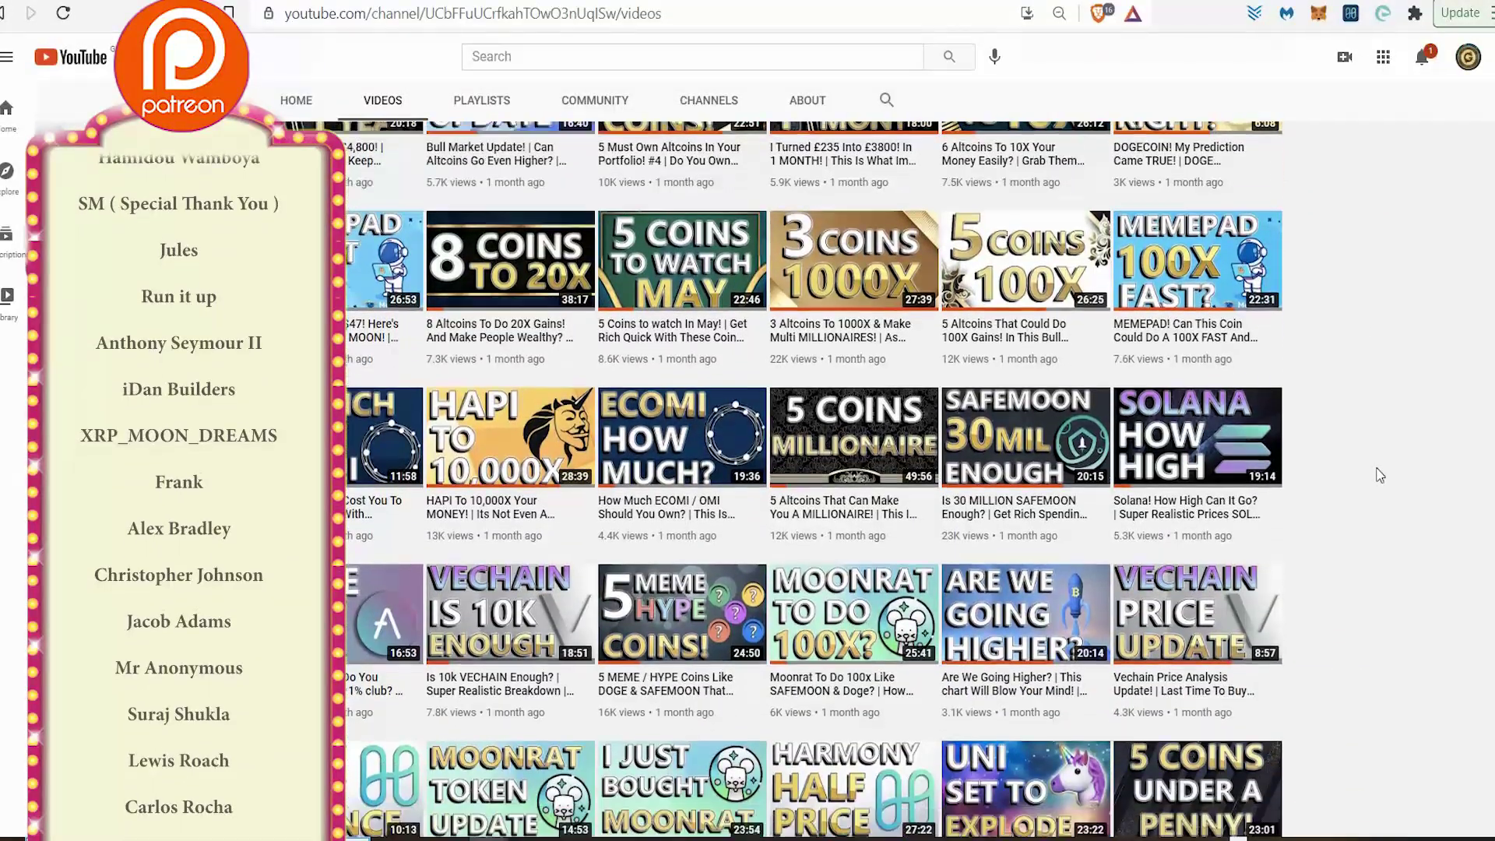
scroll(1379, 475, "down", 5)
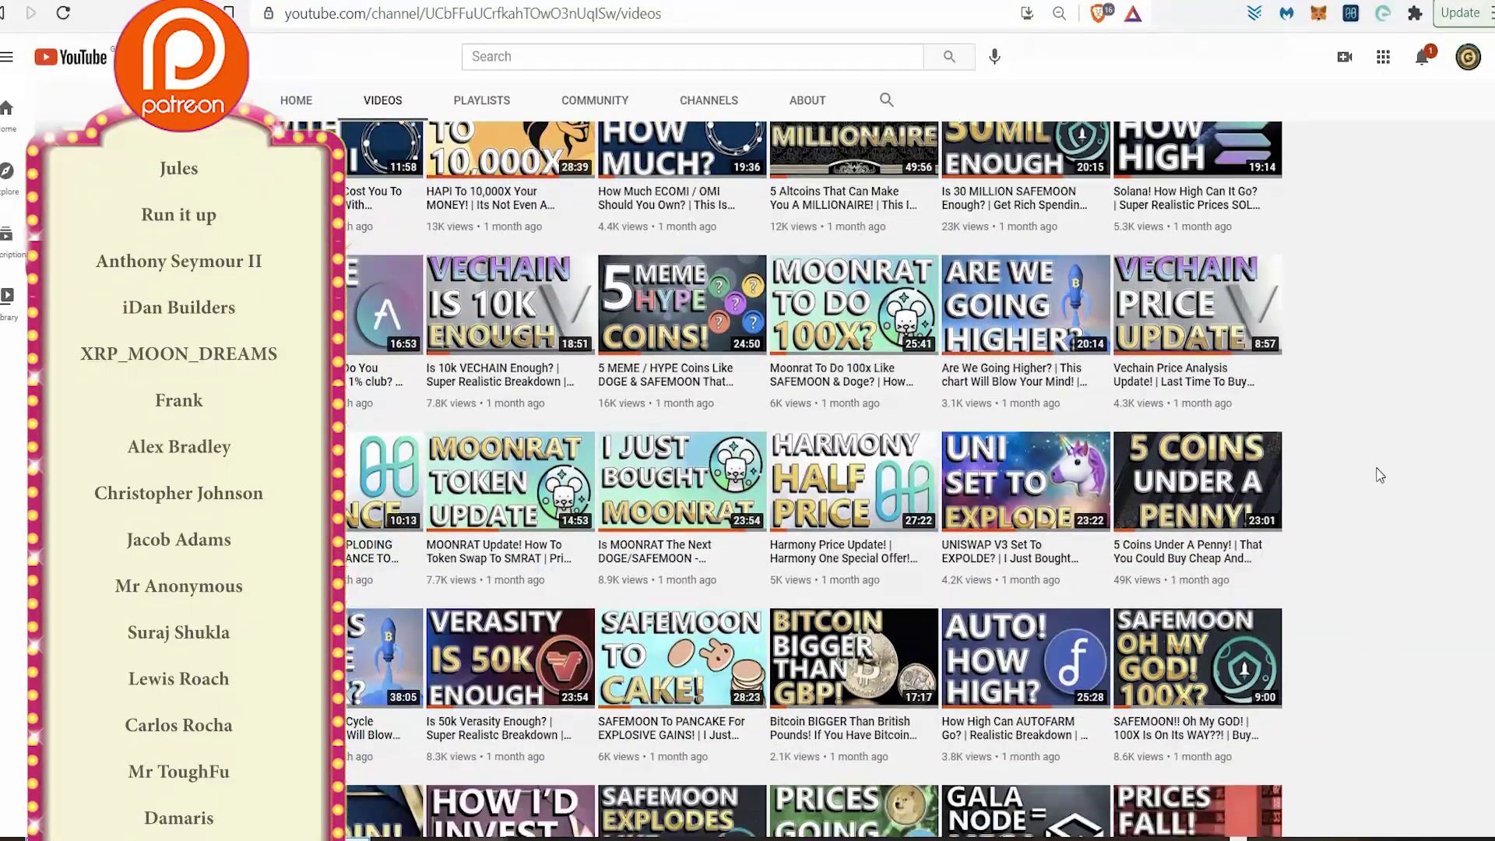
scroll(1407, 389, "down", 2)
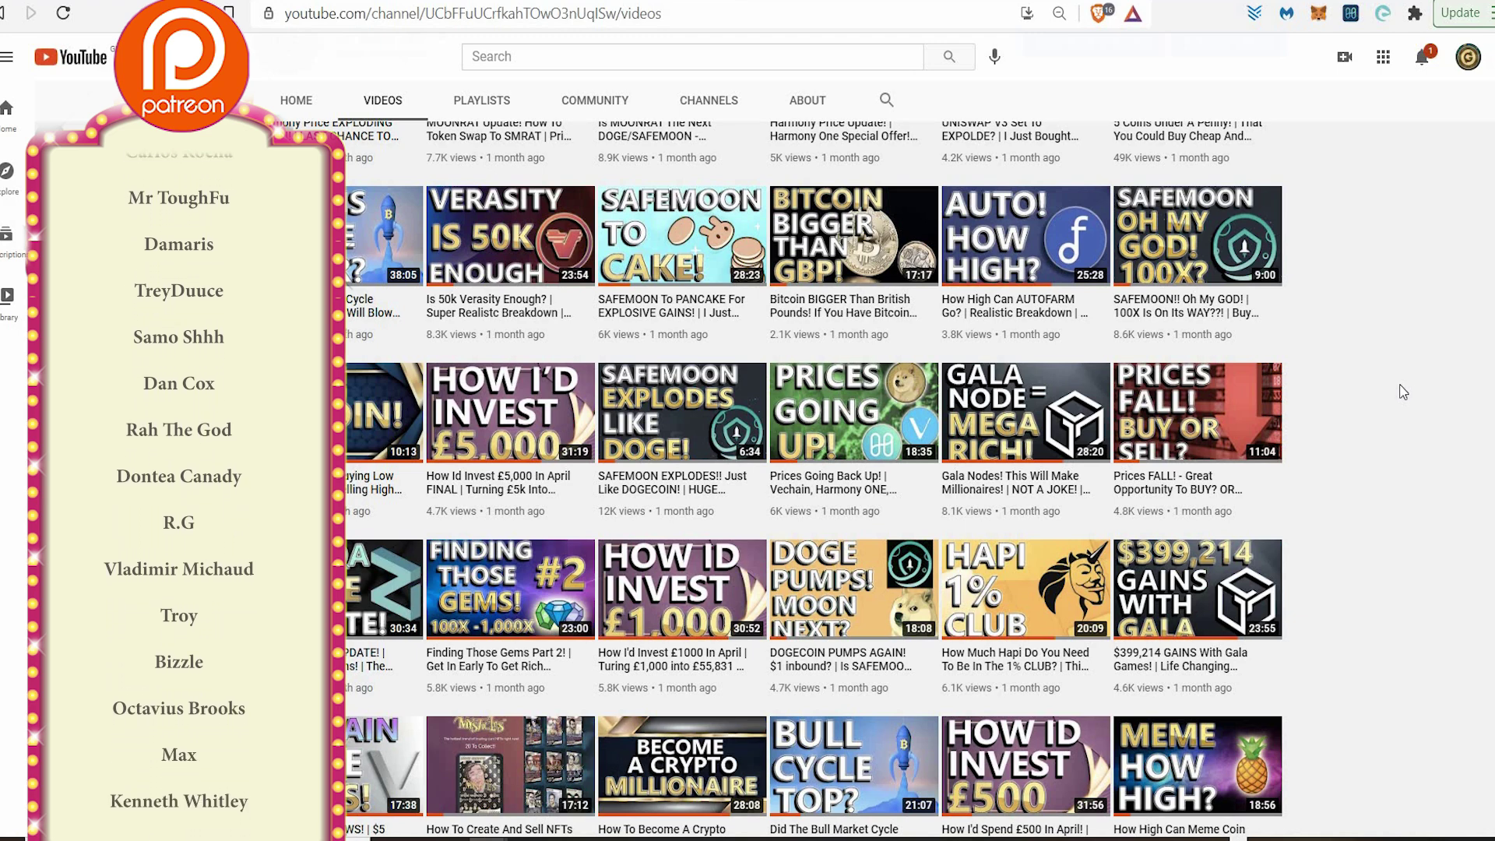
scroll(1403, 392, "down", 6)
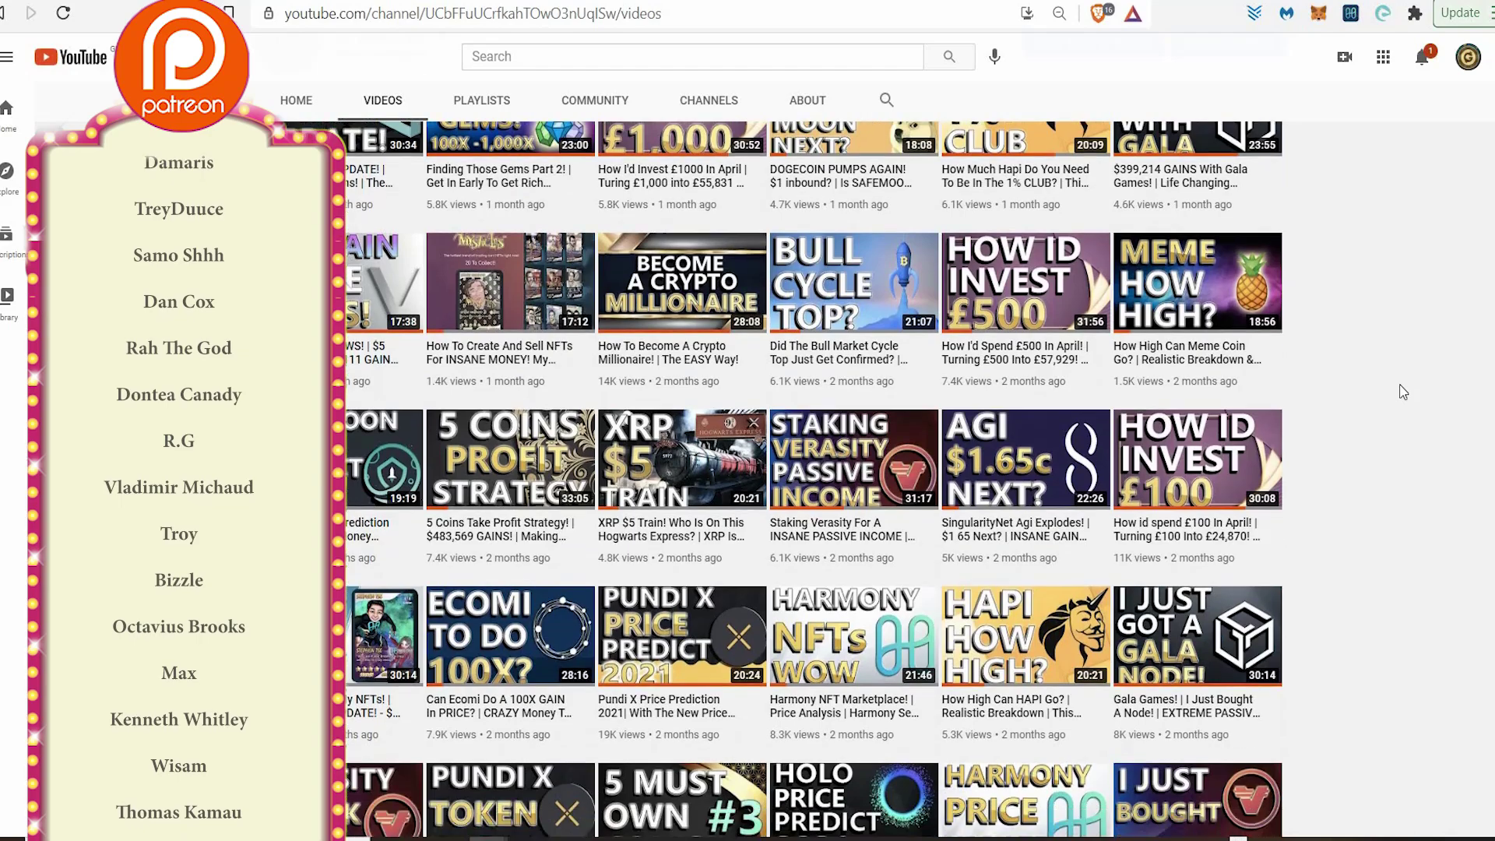
scroll(1402, 392, "down", 6)
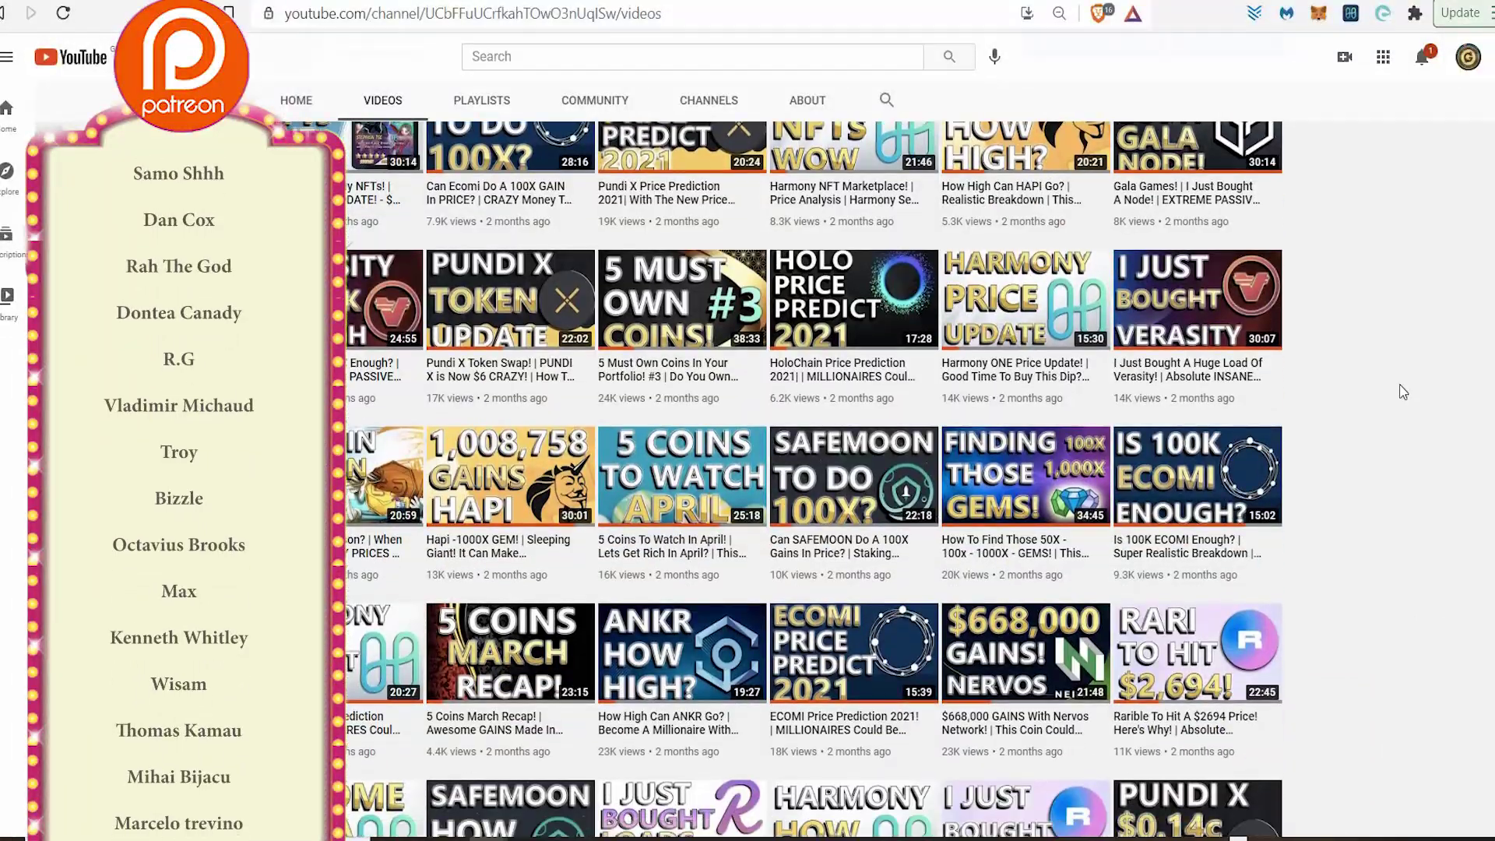
scroll(1403, 392, "down", 2)
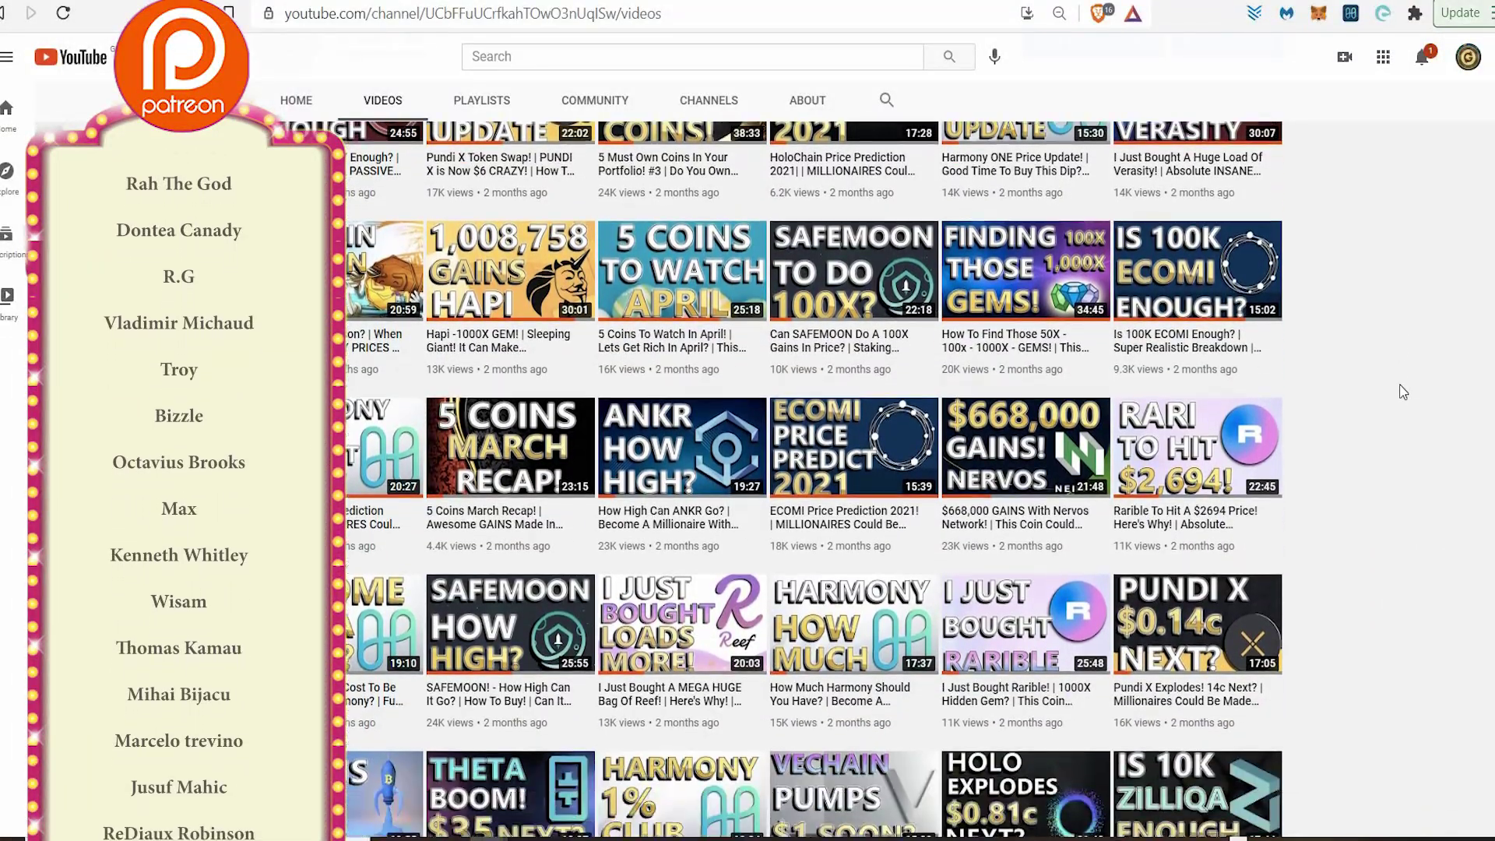
scroll(1404, 391, "down", 3)
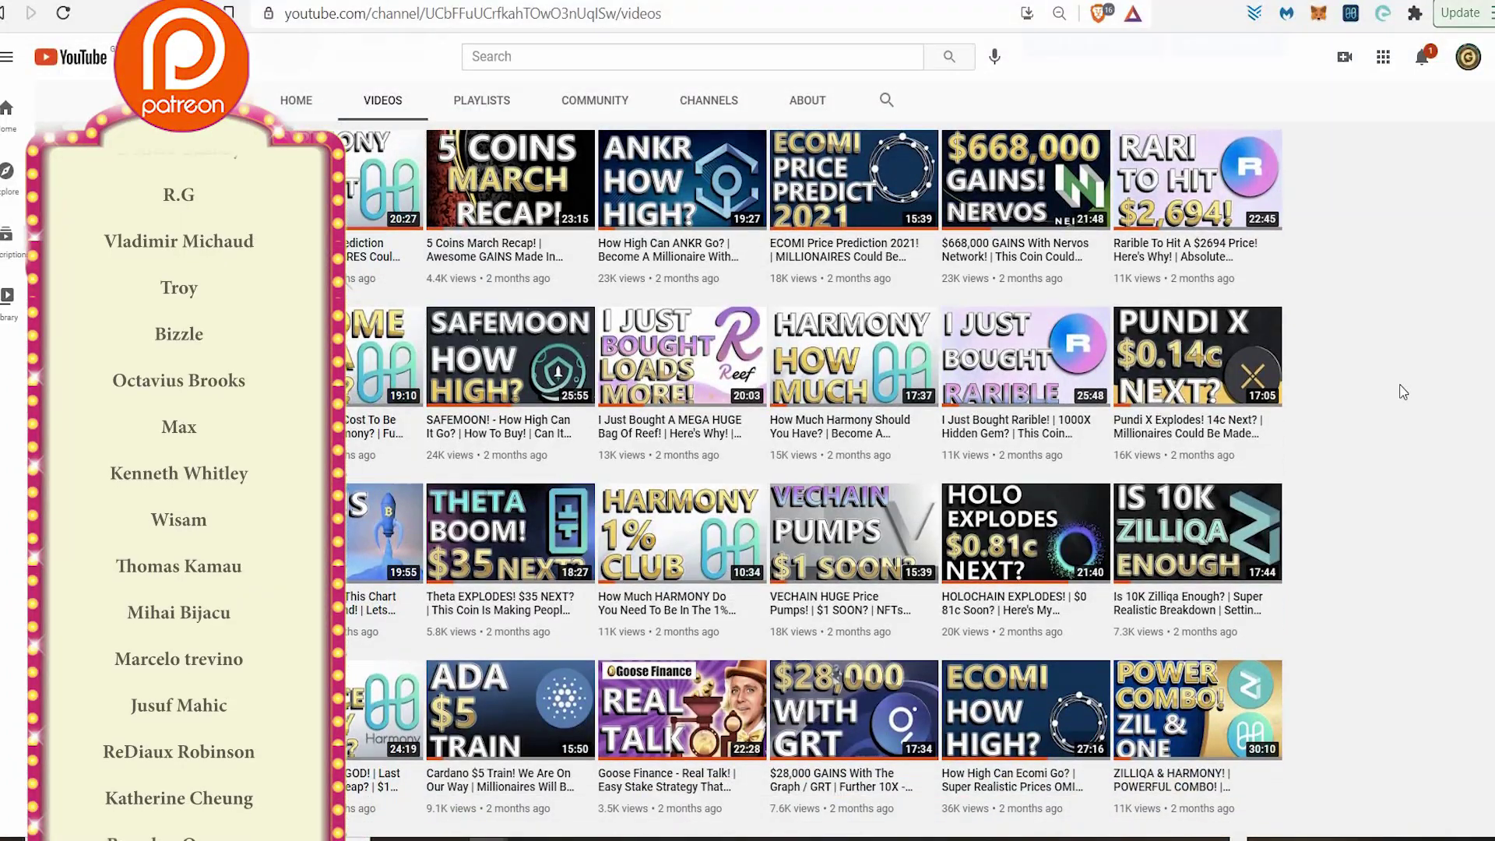
scroll(1403, 392, "down", 5)
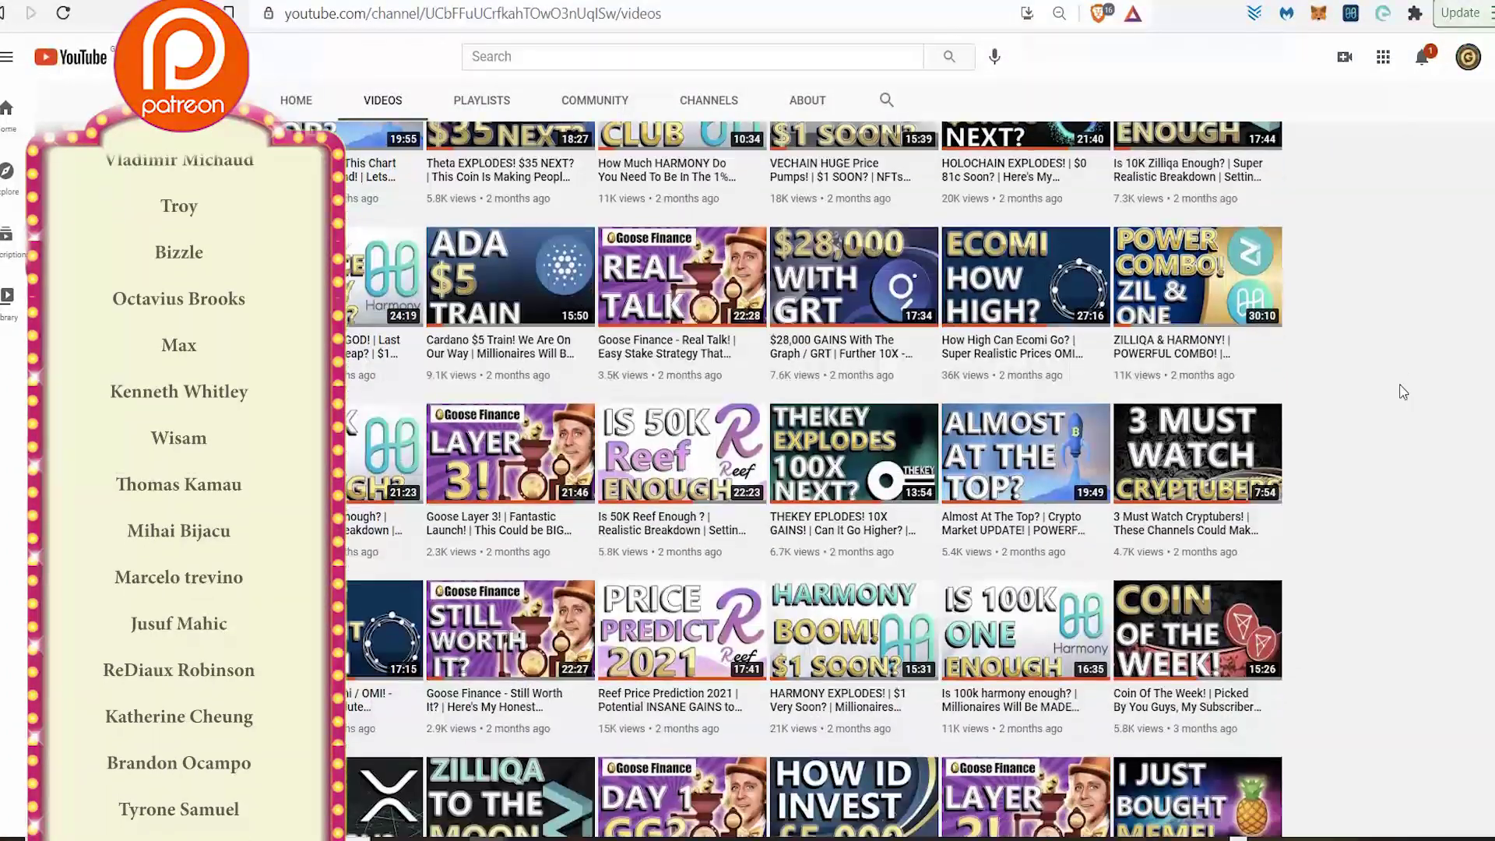
scroll(1402, 392, "down", 4)
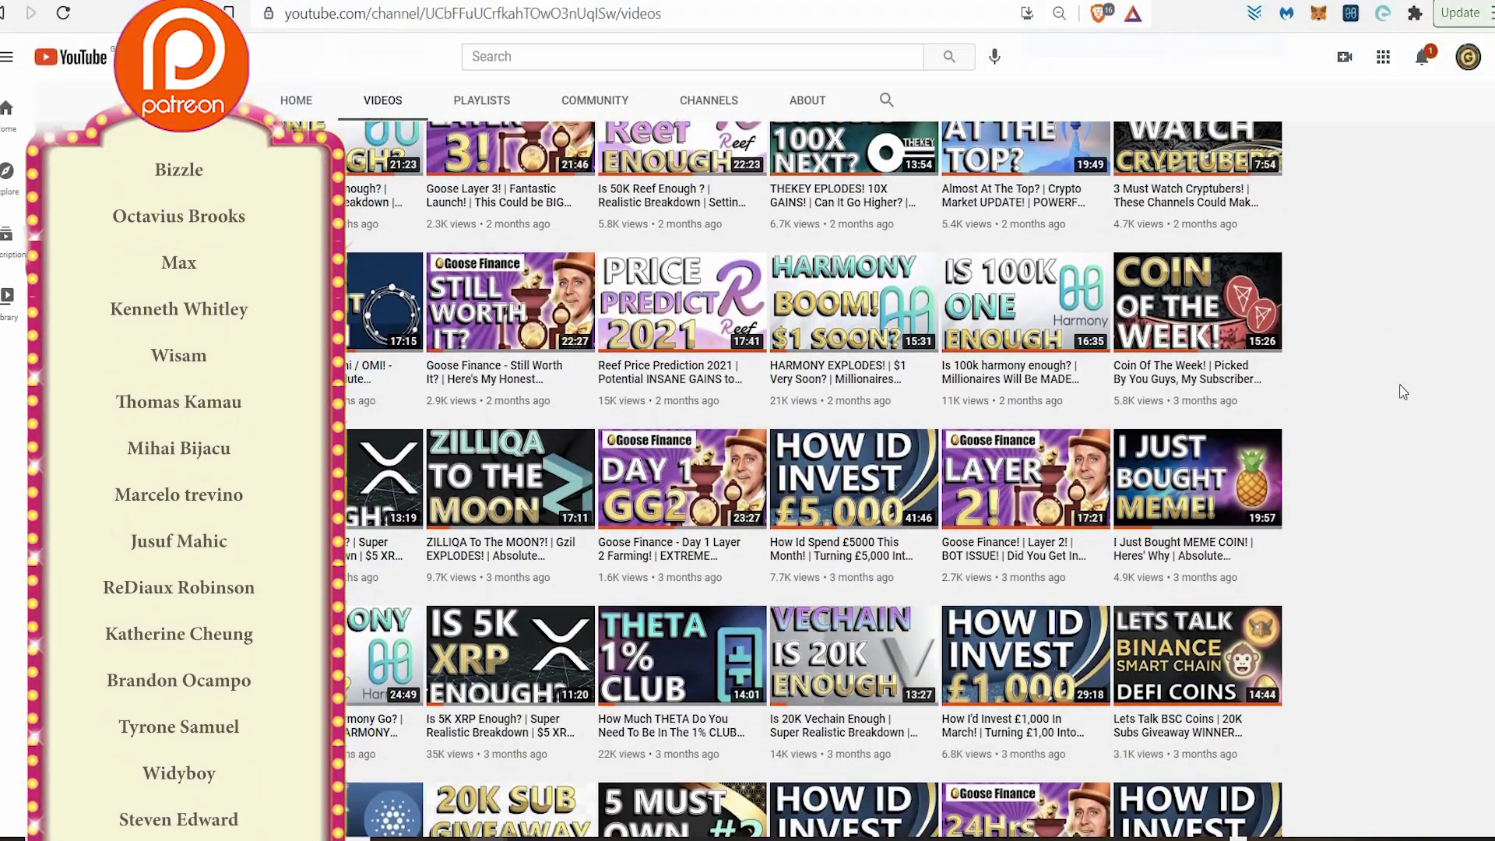
scroll(1403, 392, "down", 5)
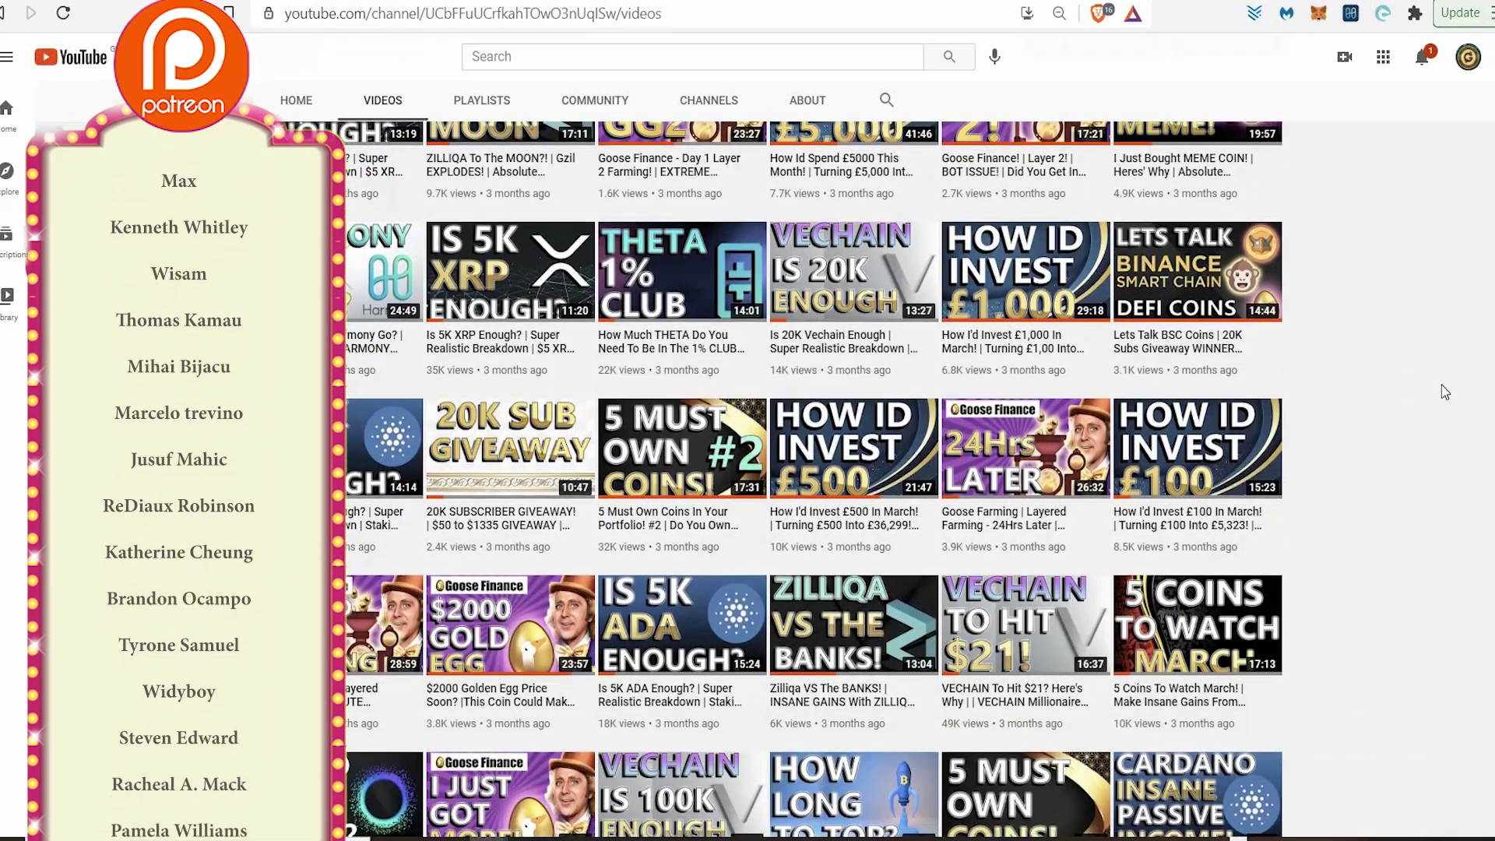
scroll(1444, 392, "down", 2)
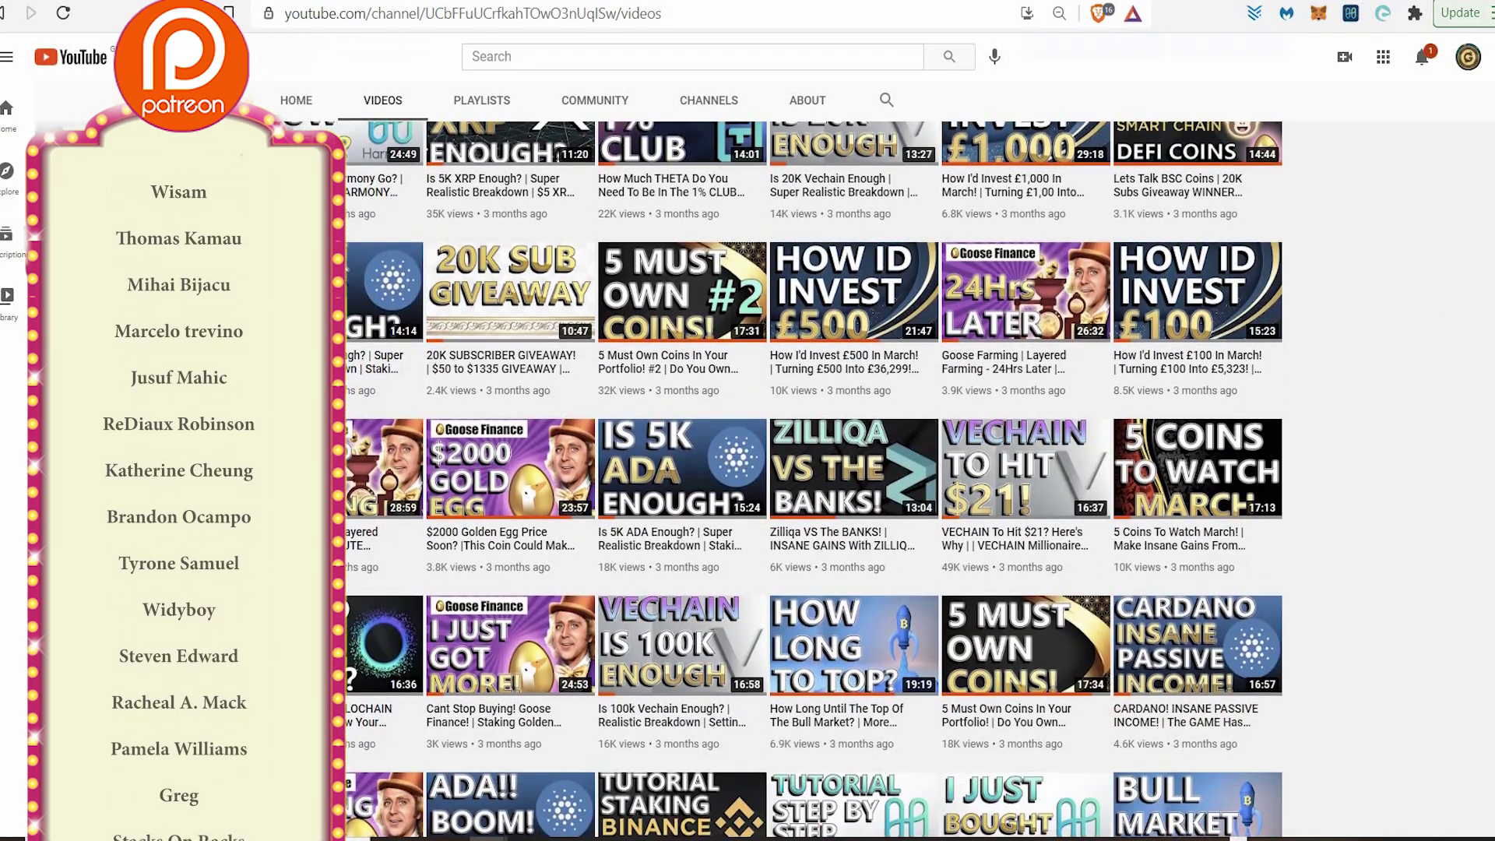
scroll(791, 480, "down", 4)
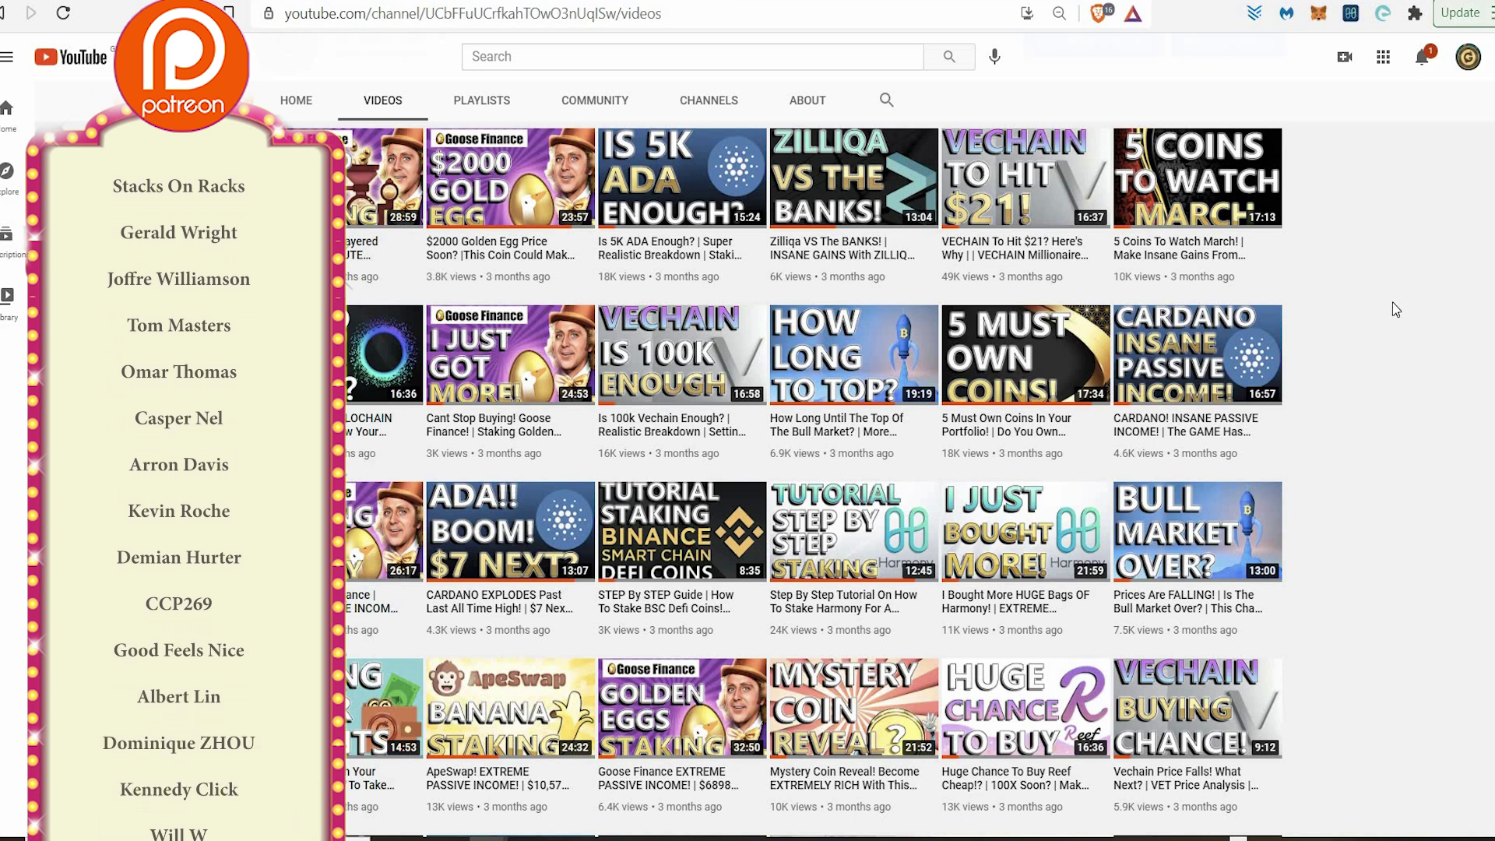
scroll(1396, 335, "down", 1)
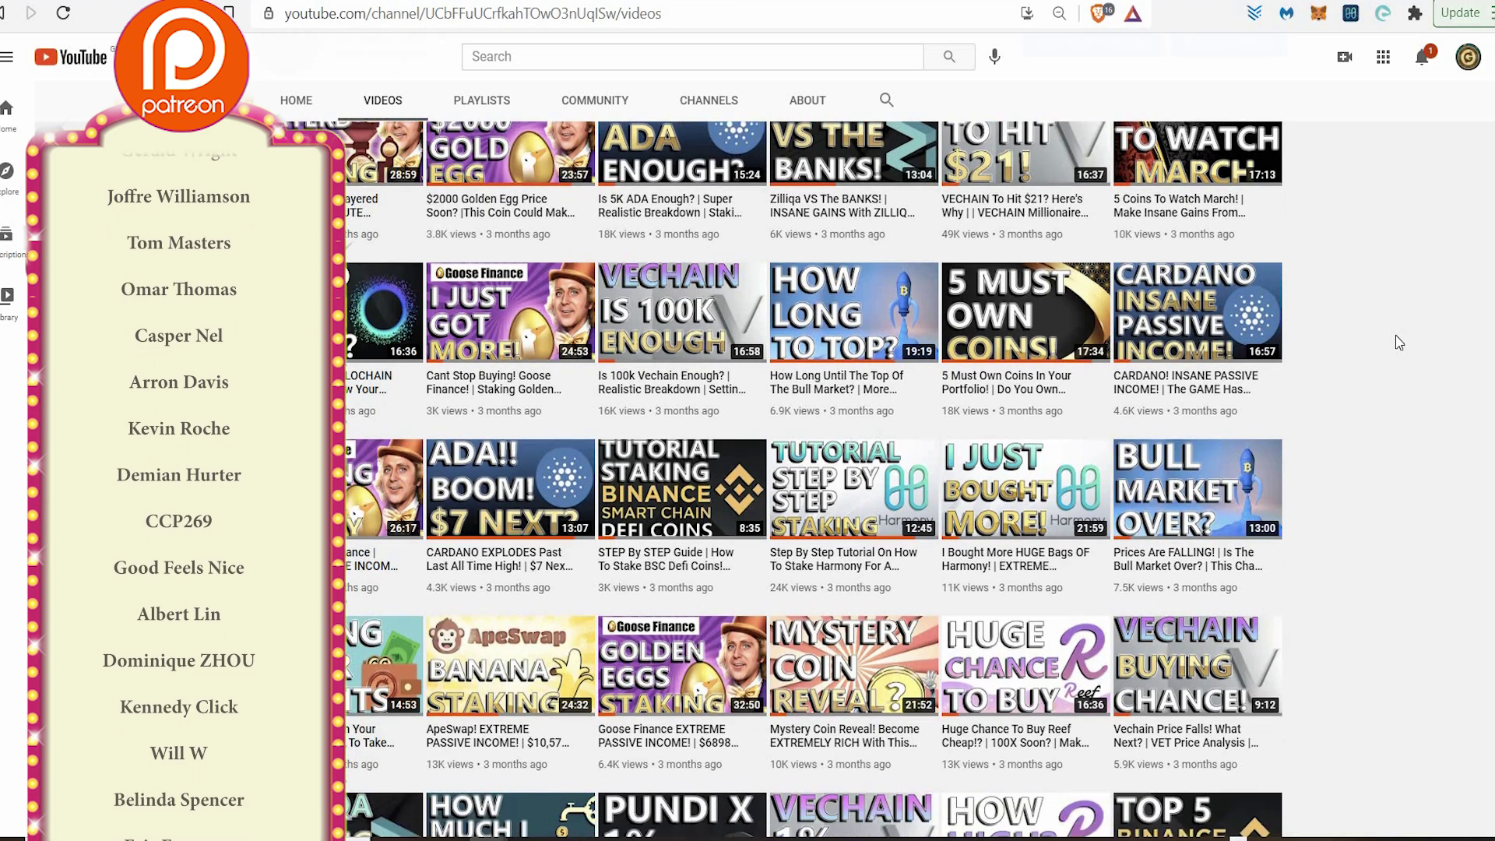
scroll(1397, 336, "down", 10)
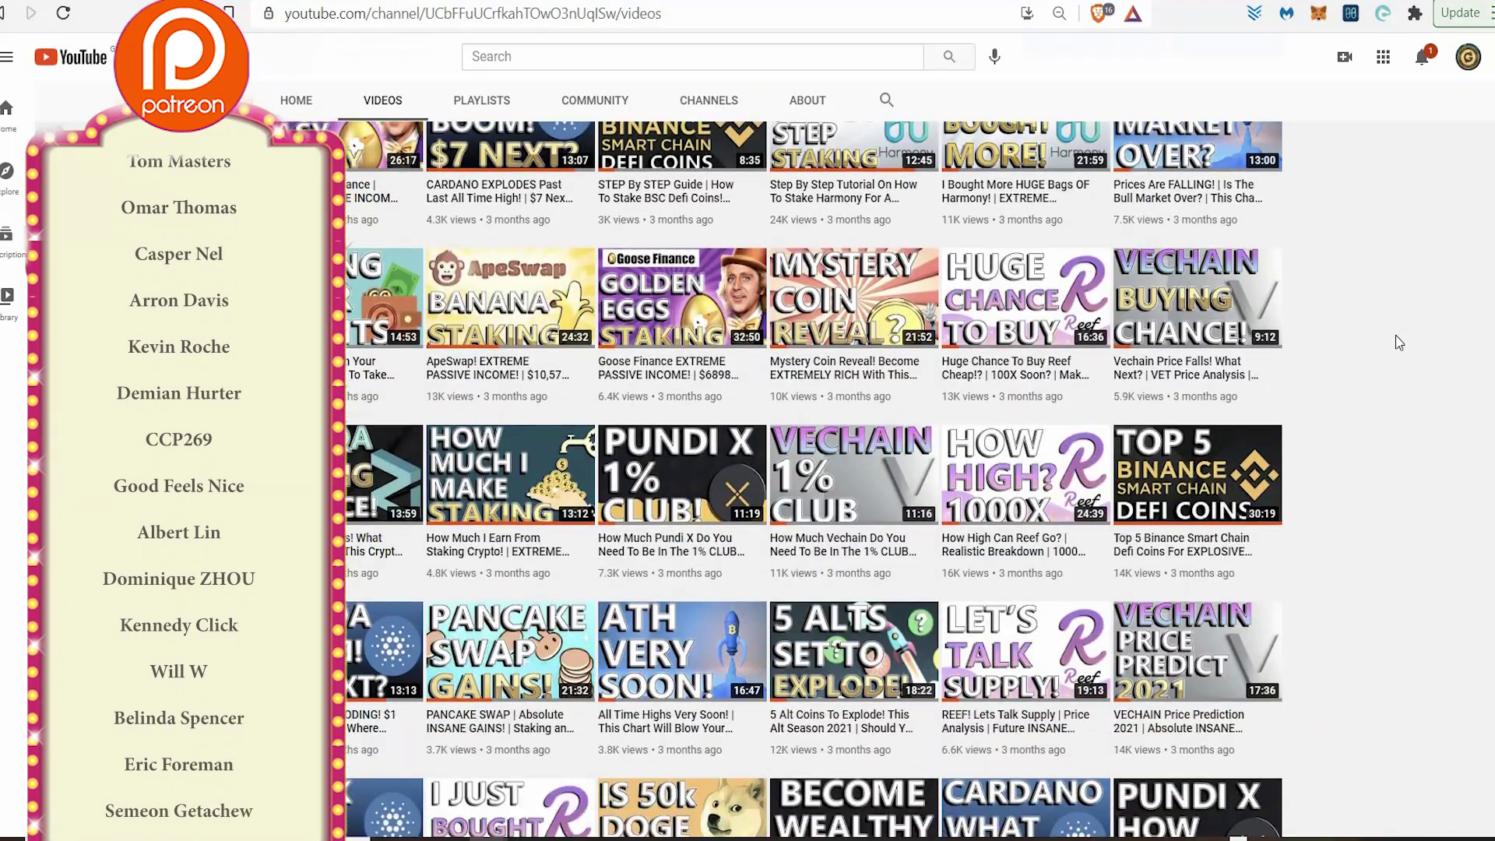
scroll(1396, 335, "down", 6)
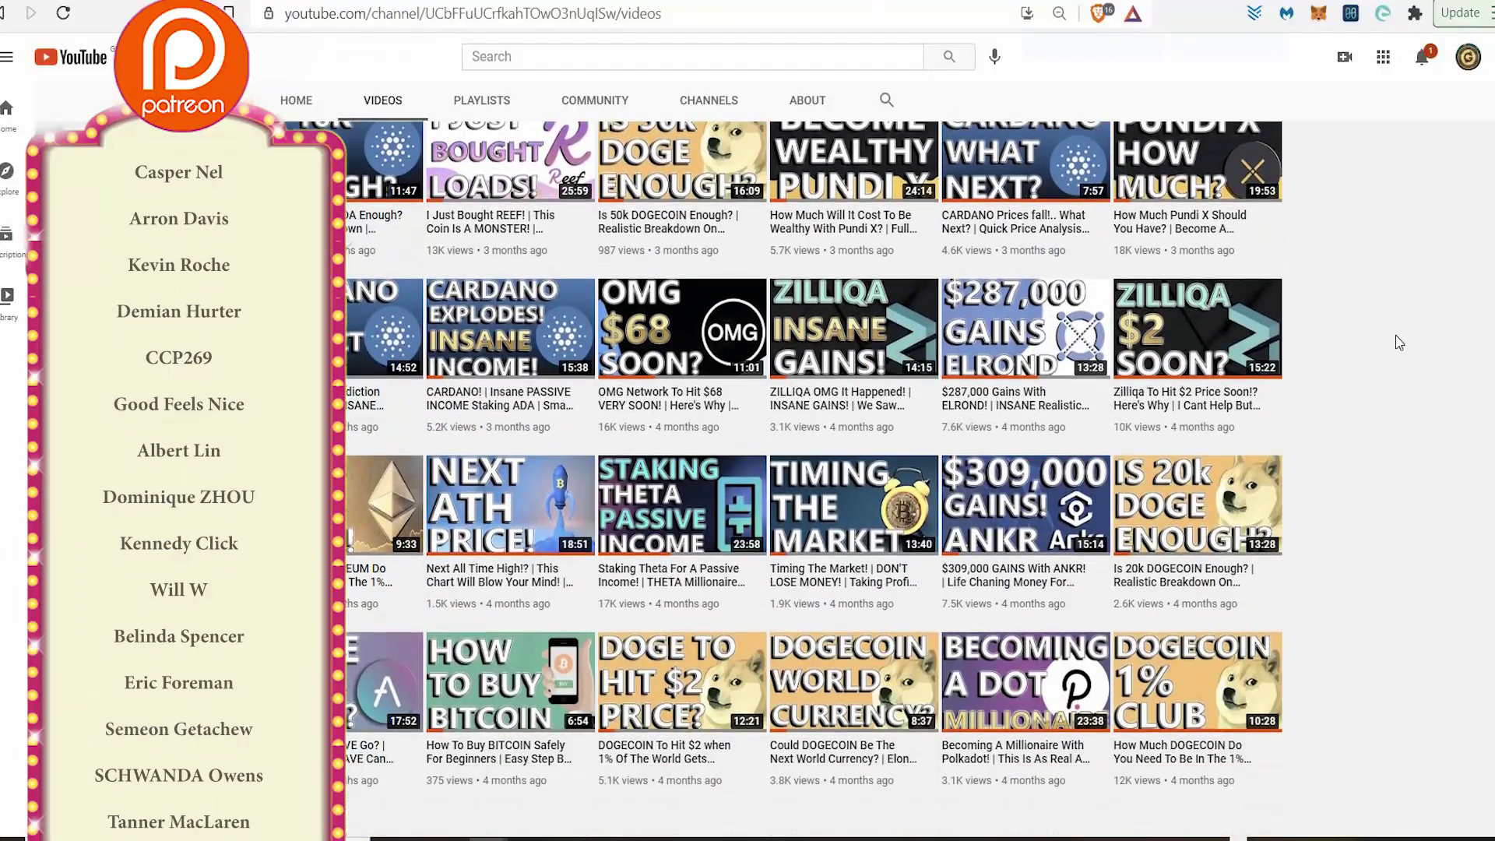
scroll(1395, 335, "down", 2)
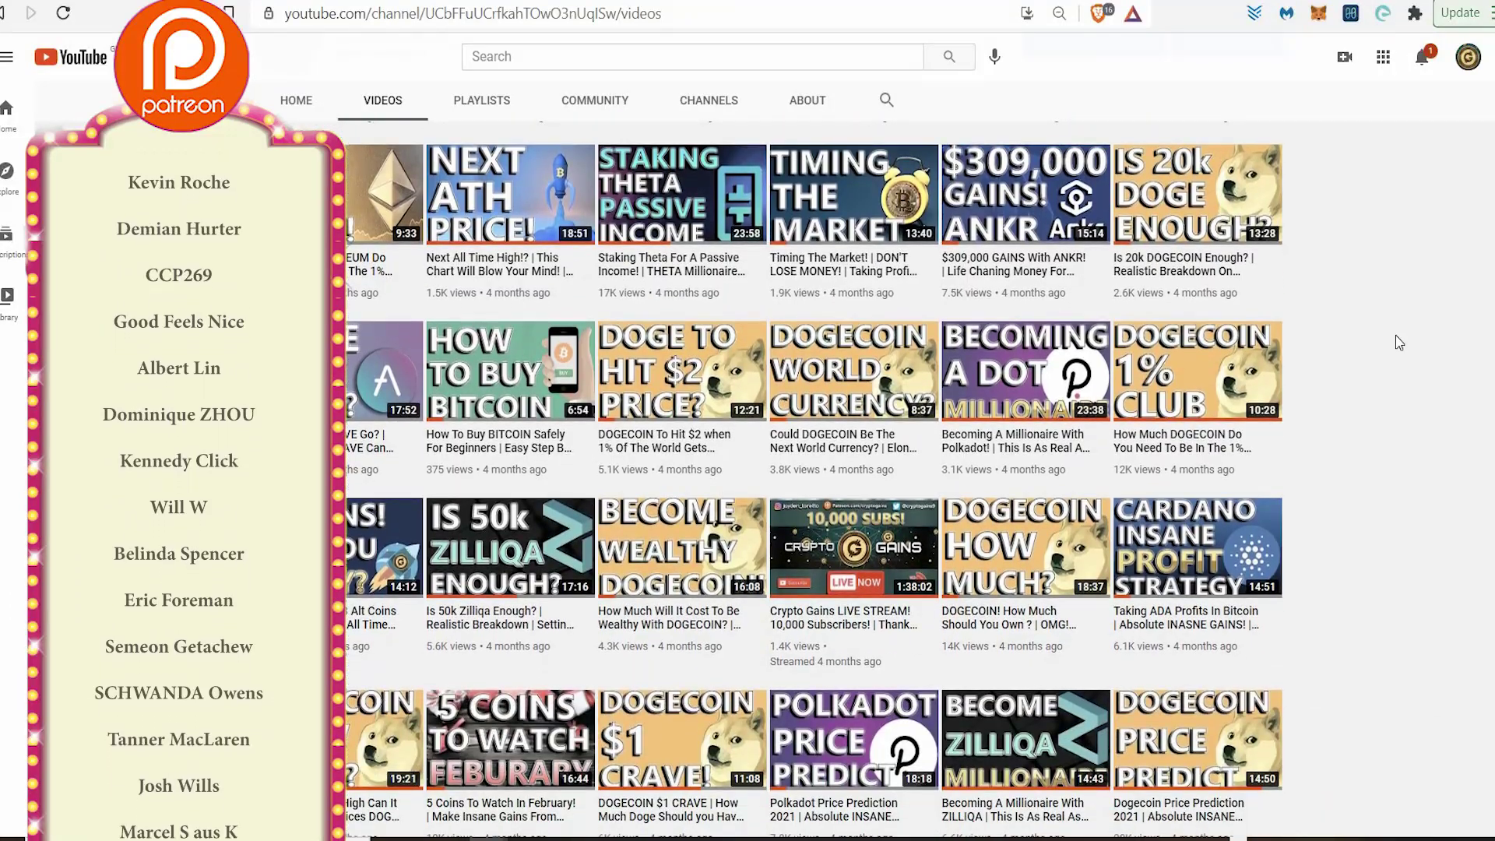
scroll(1396, 335, "down", 2)
scroll(1395, 335, "down", 4)
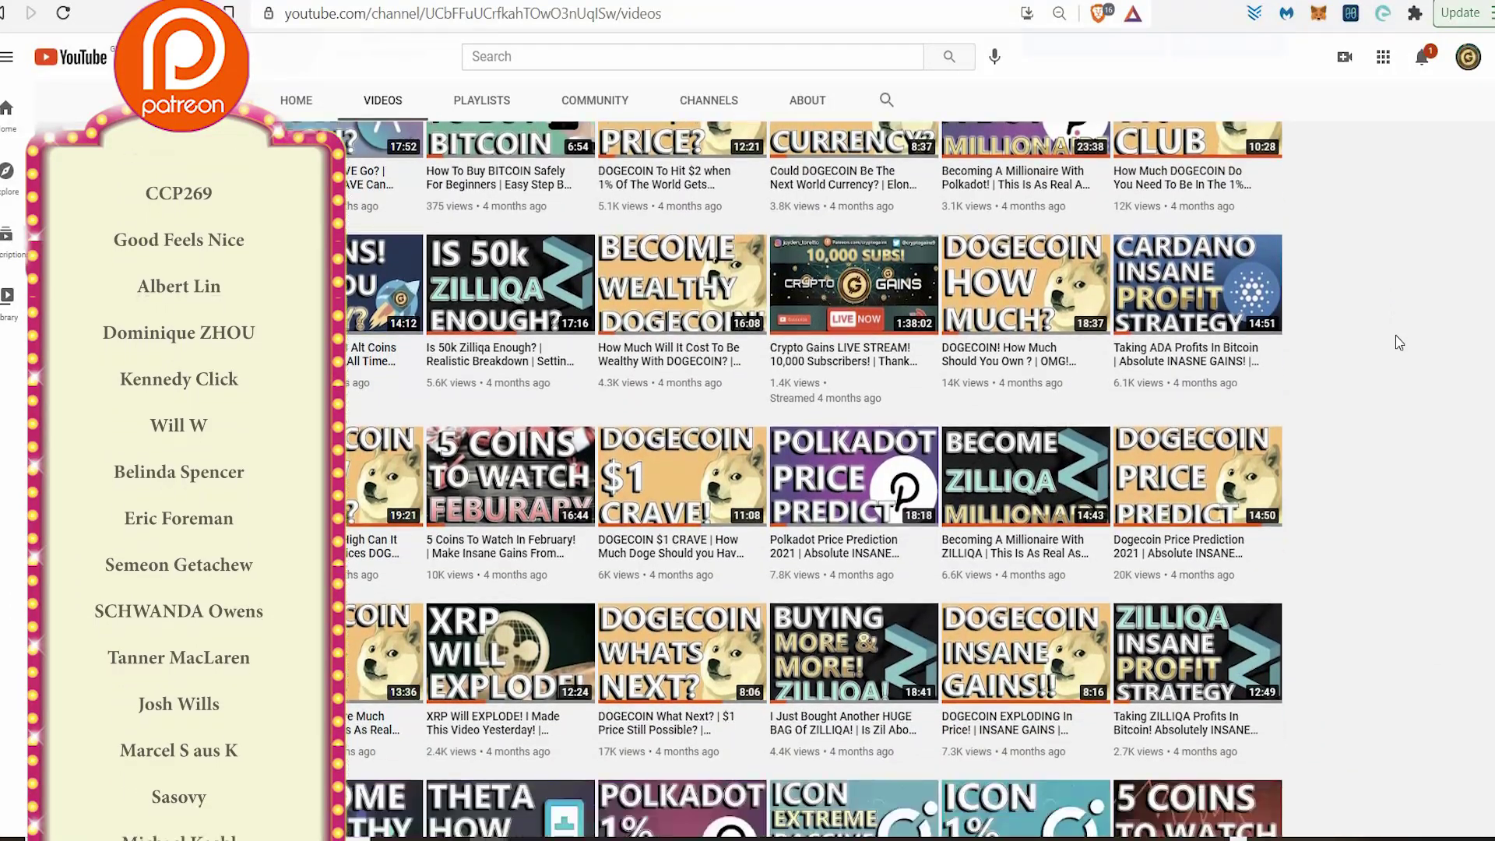
scroll(1396, 335, "down", 4)
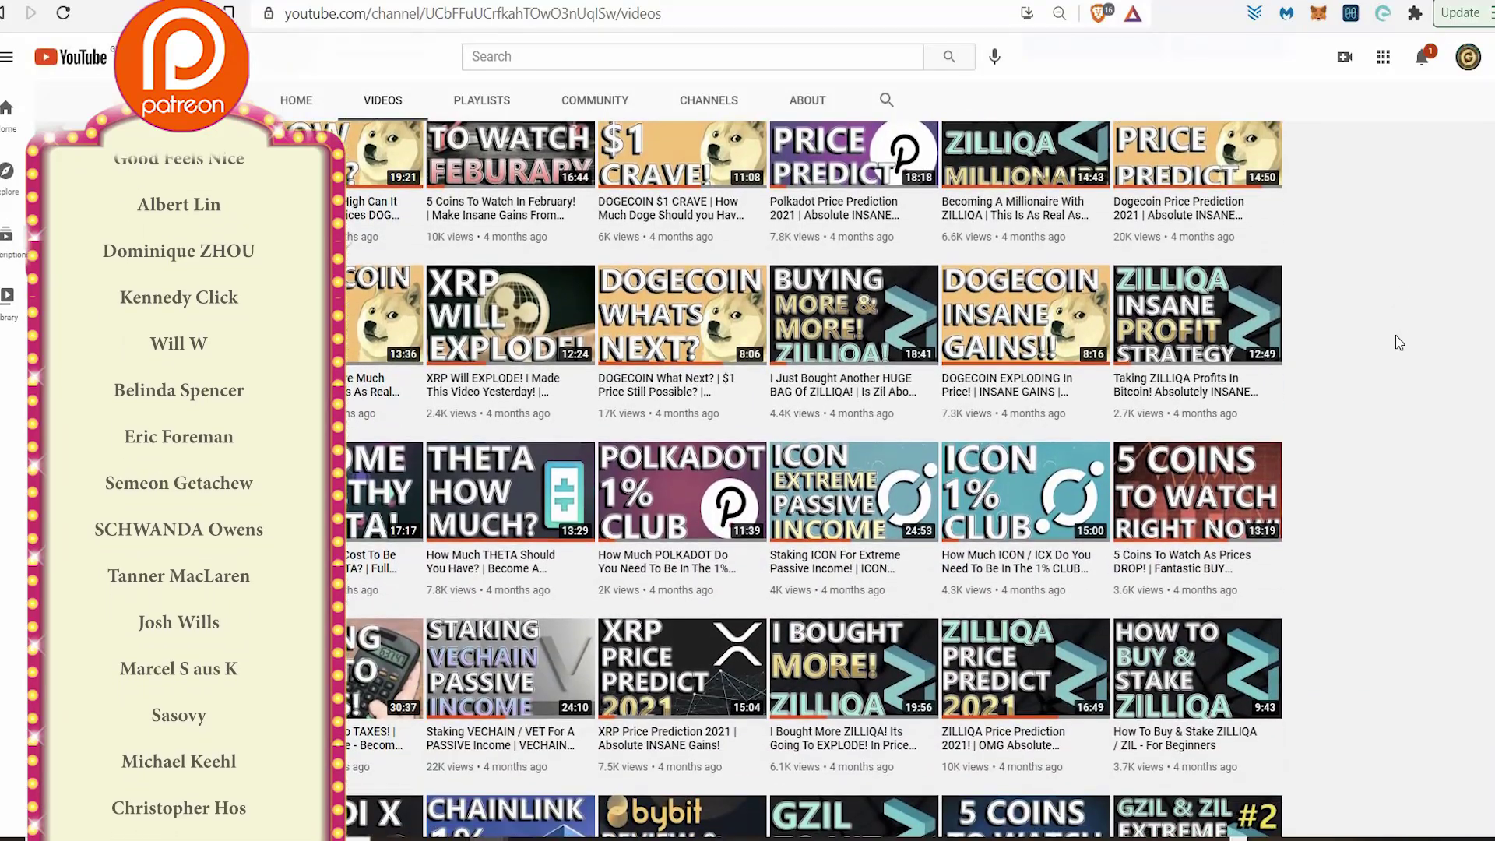
scroll(1395, 335, "down", 3)
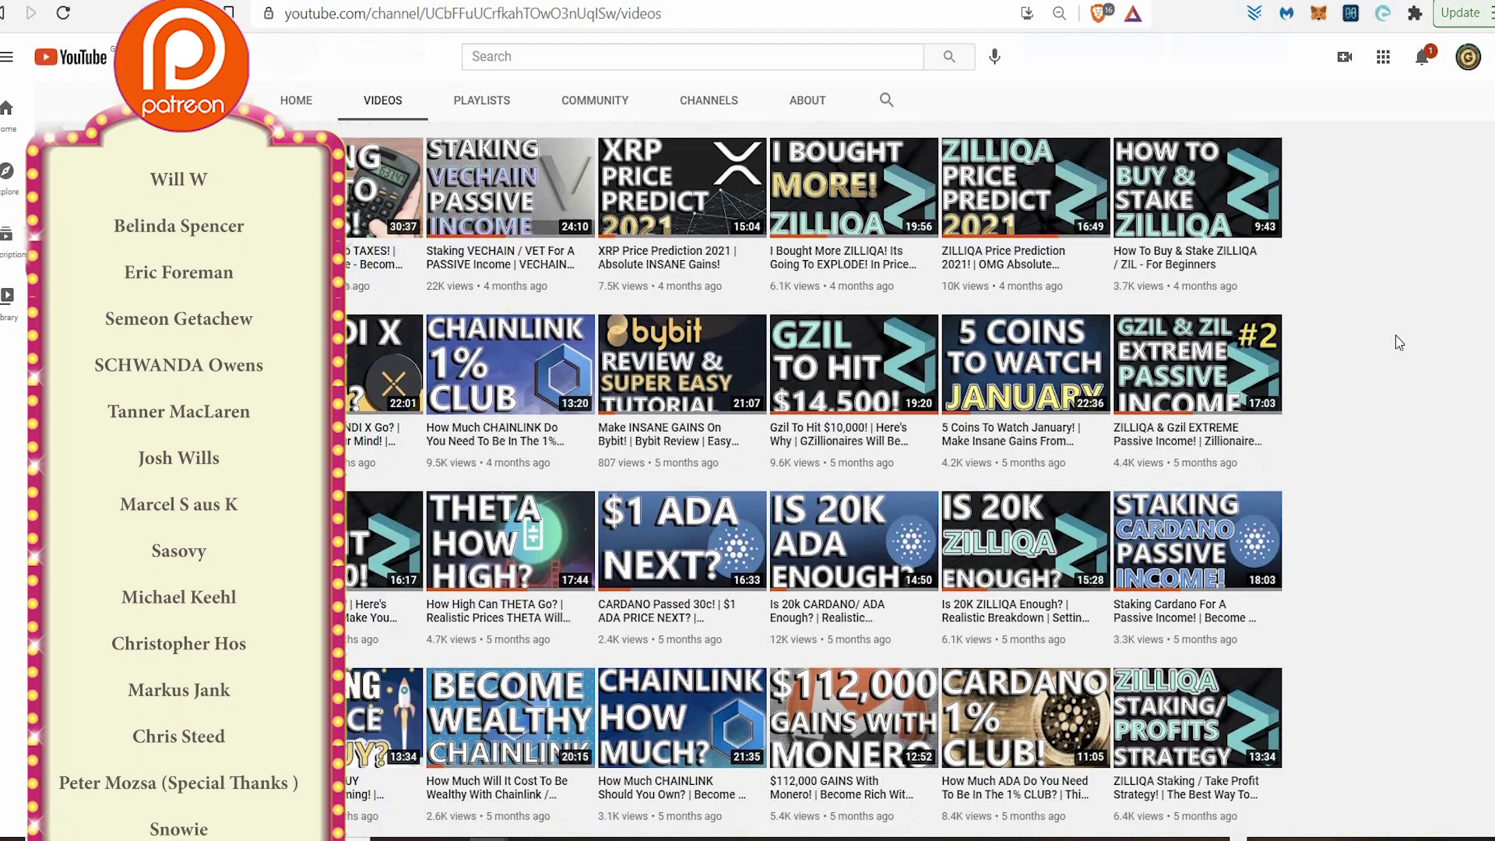
scroll(1395, 334, "down", 3)
scroll(1396, 335, "down", 5)
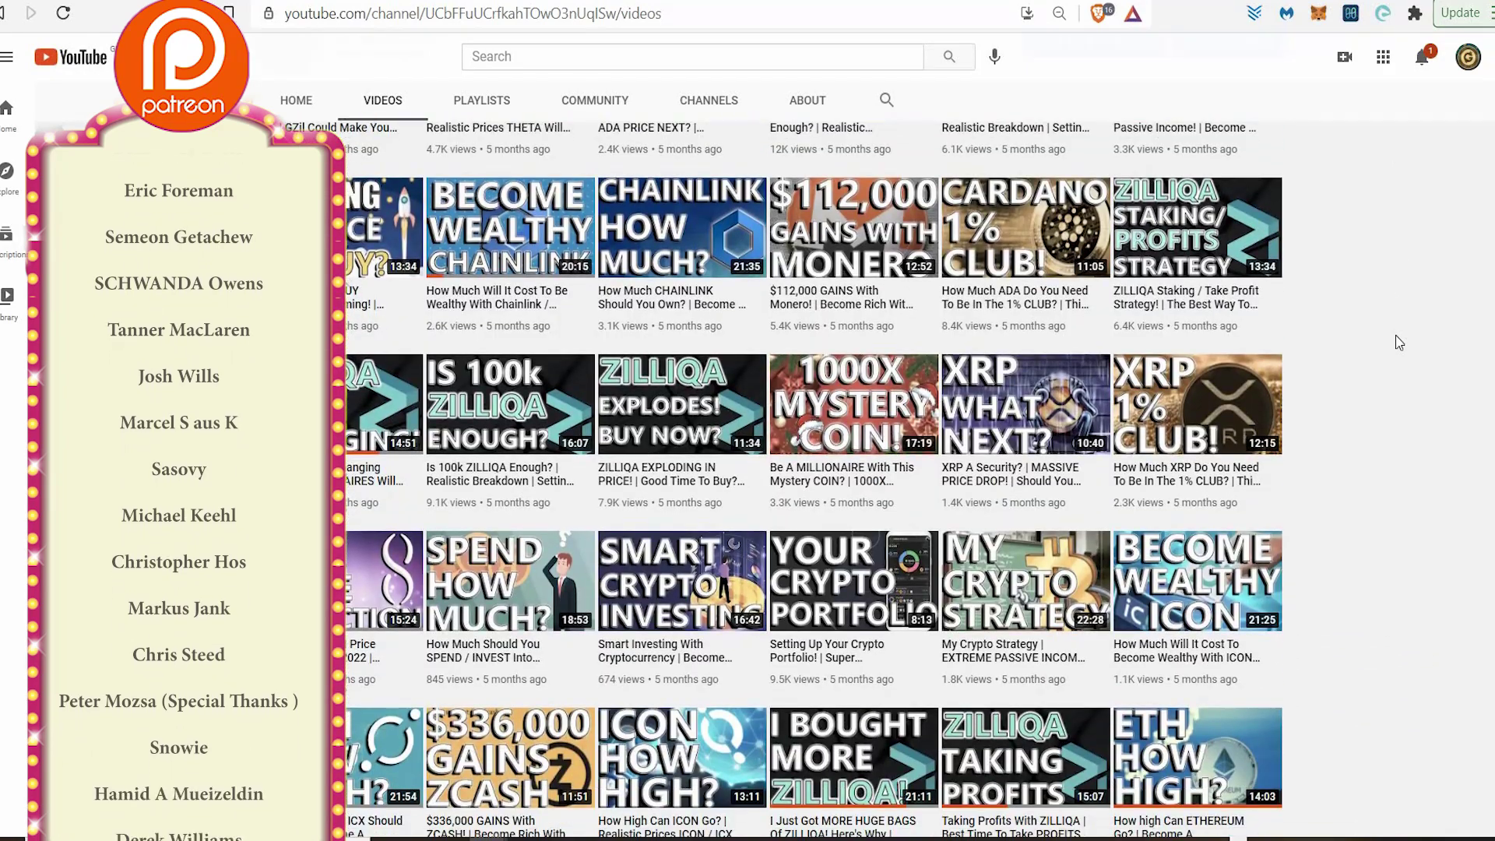
scroll(1395, 335, "down", 5)
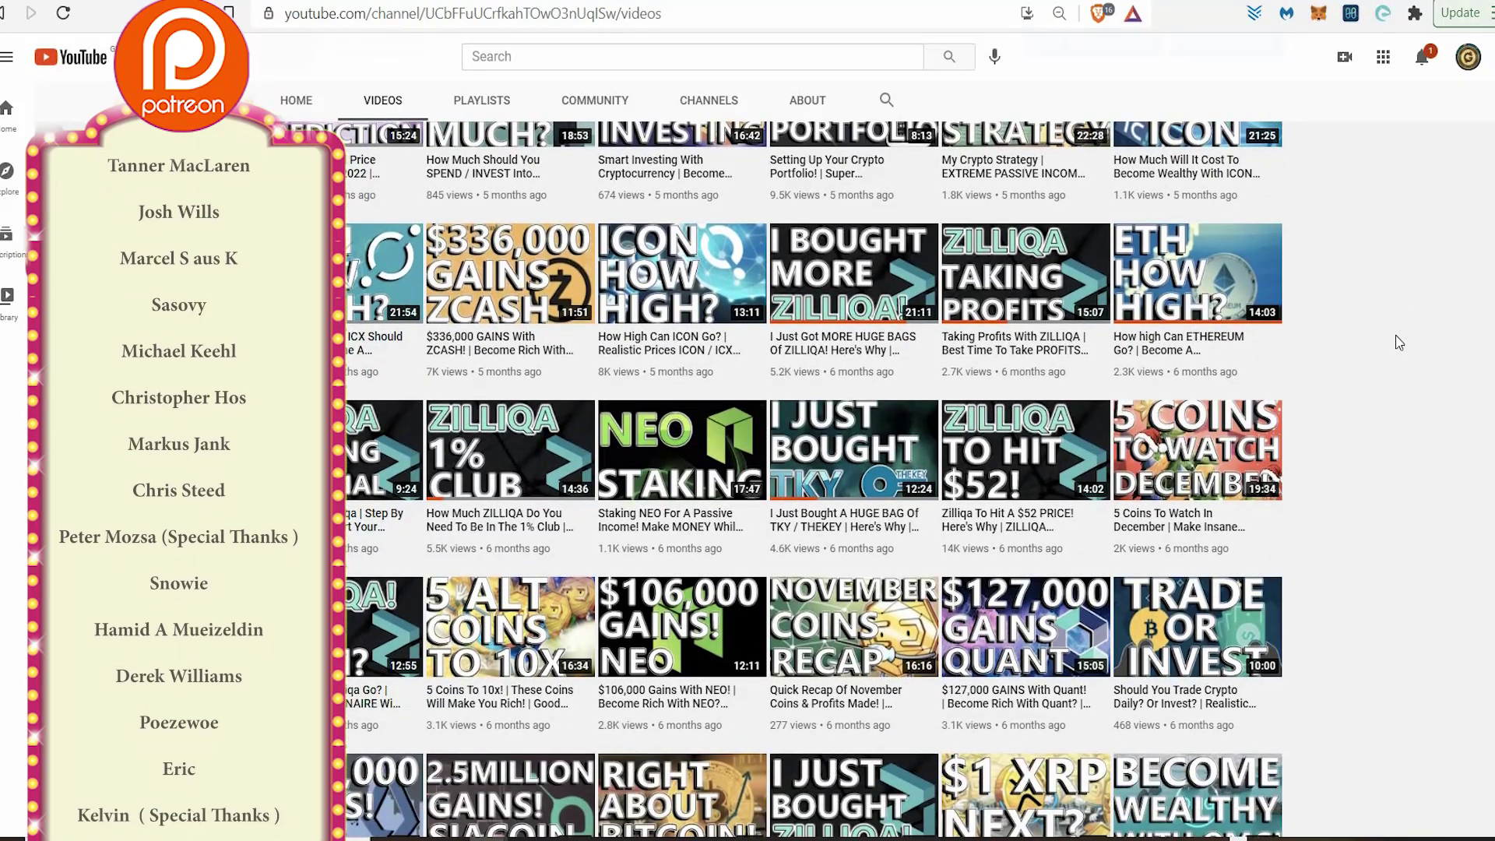
scroll(1395, 335, "down", 5)
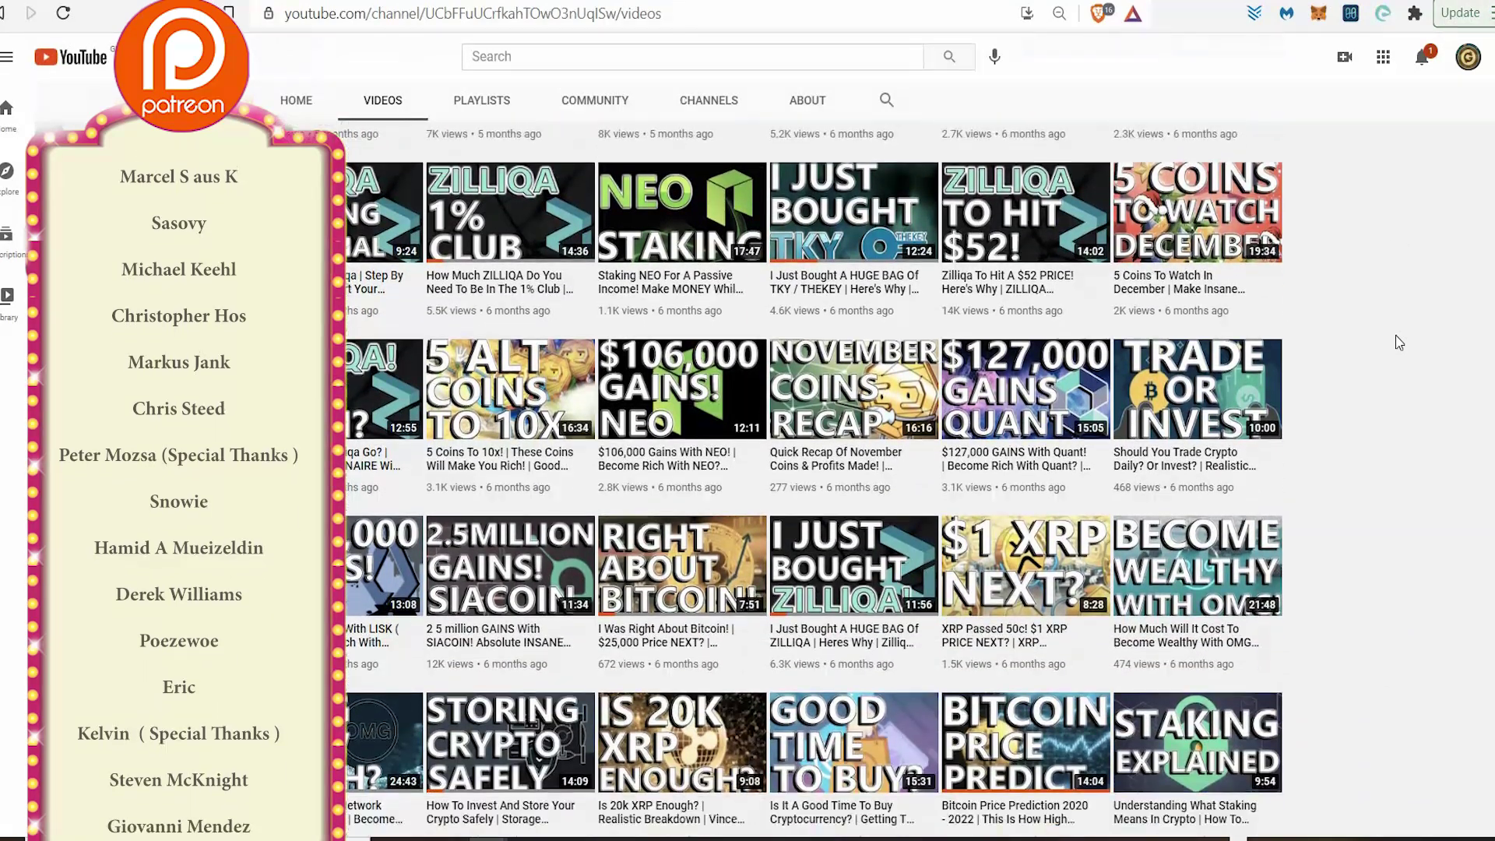
scroll(1396, 336, "down", 8)
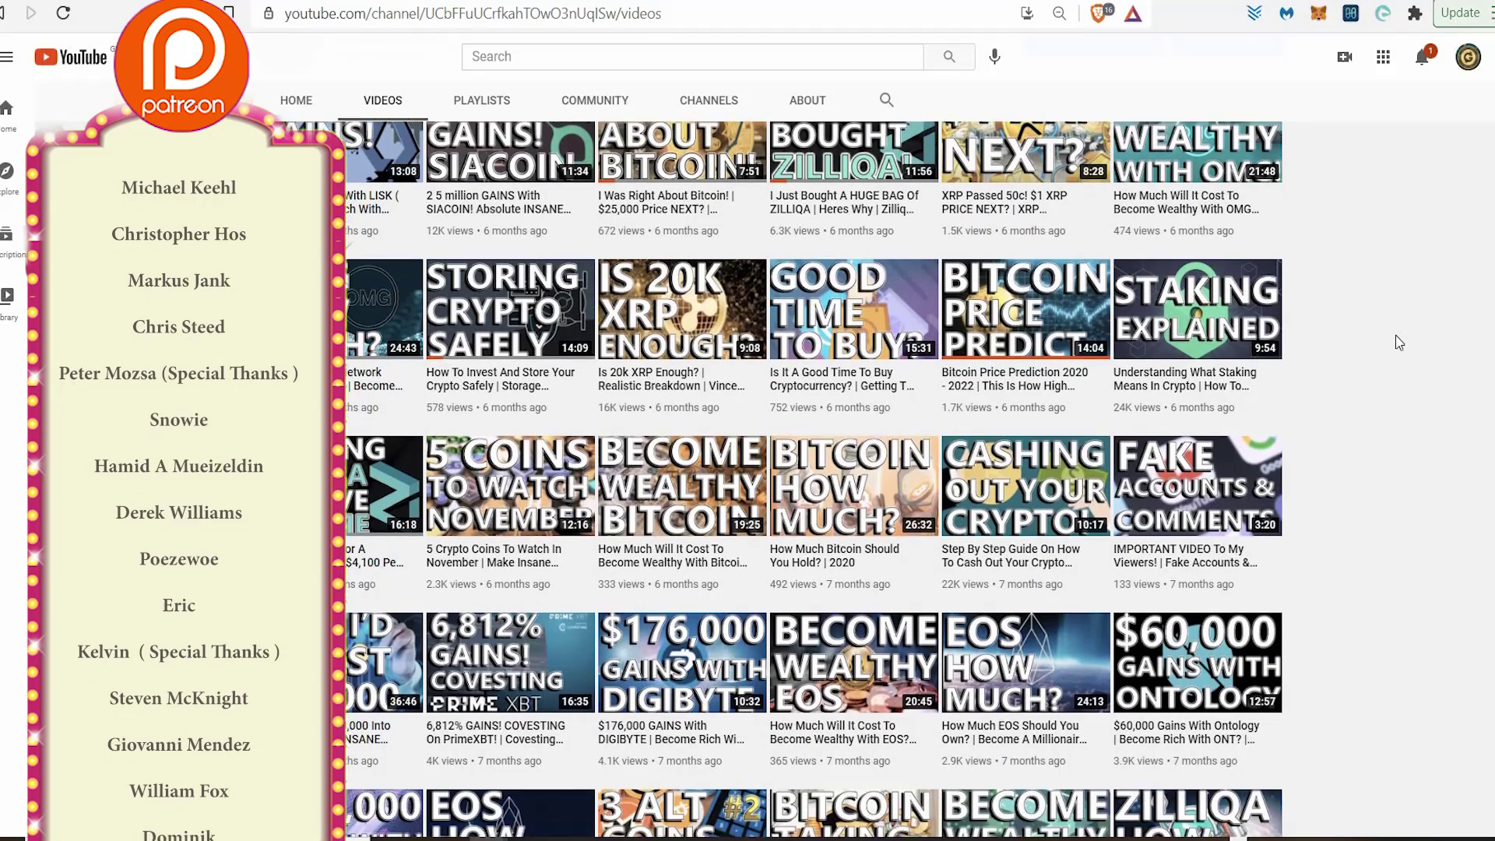
scroll(1395, 340, "down", 4)
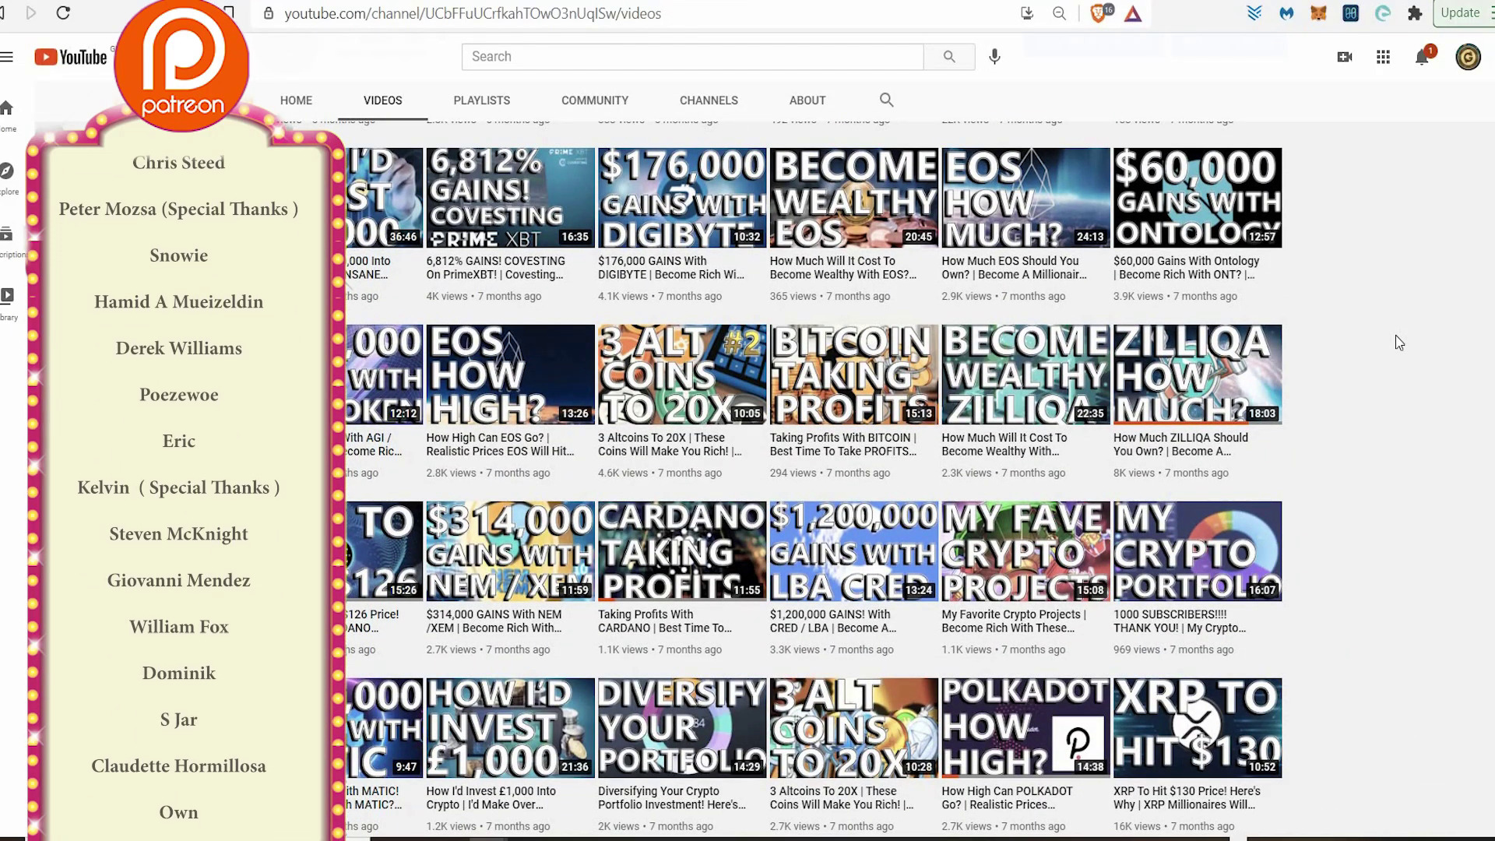
scroll(1395, 335, "down", 2)
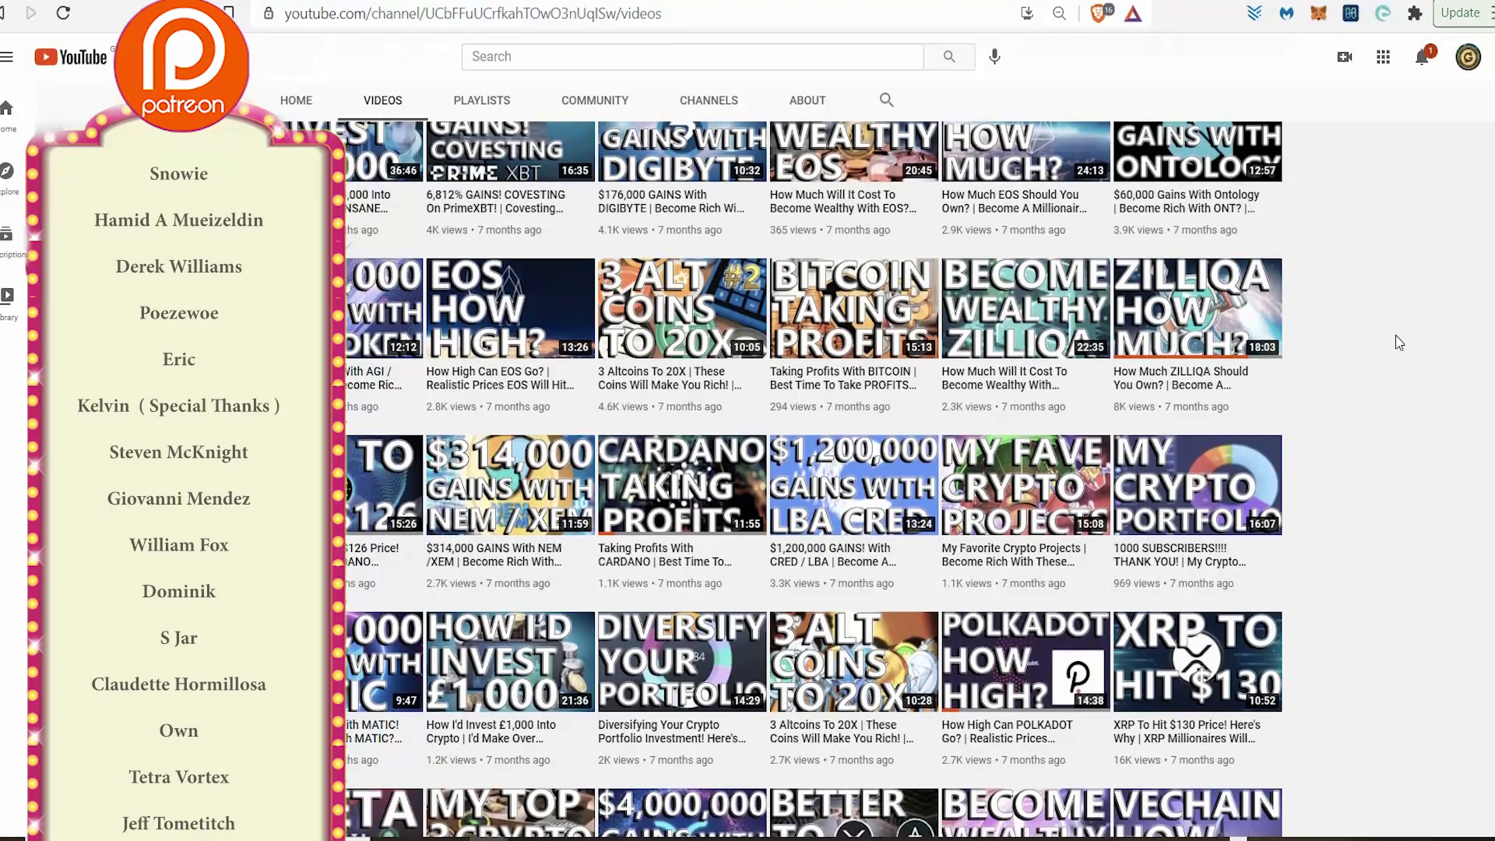
scroll(1399, 343, "down", 2)
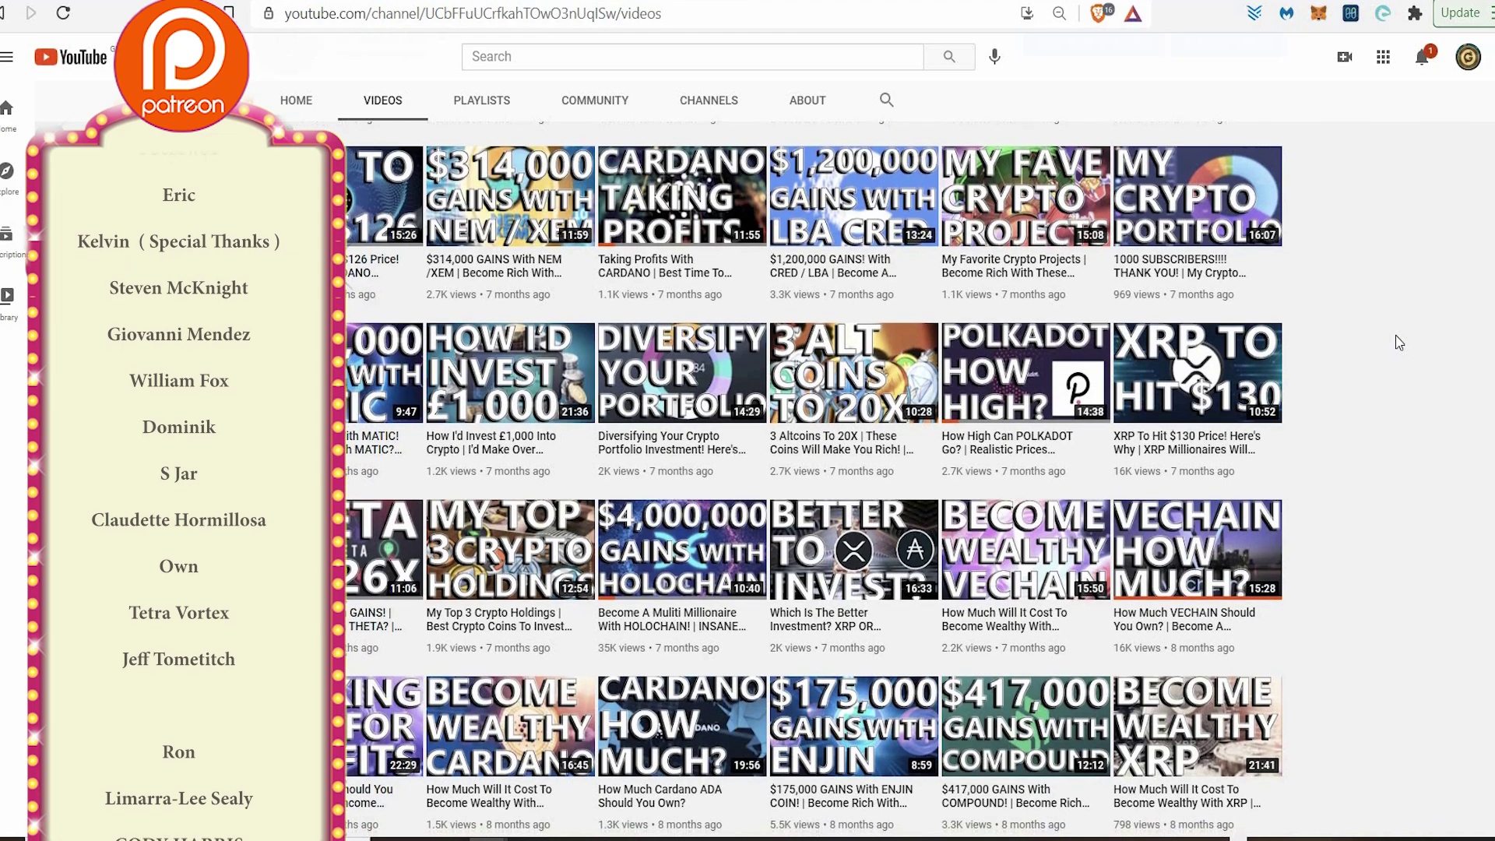
scroll(1396, 335, "down", 3)
scroll(1395, 341, "down", 4)
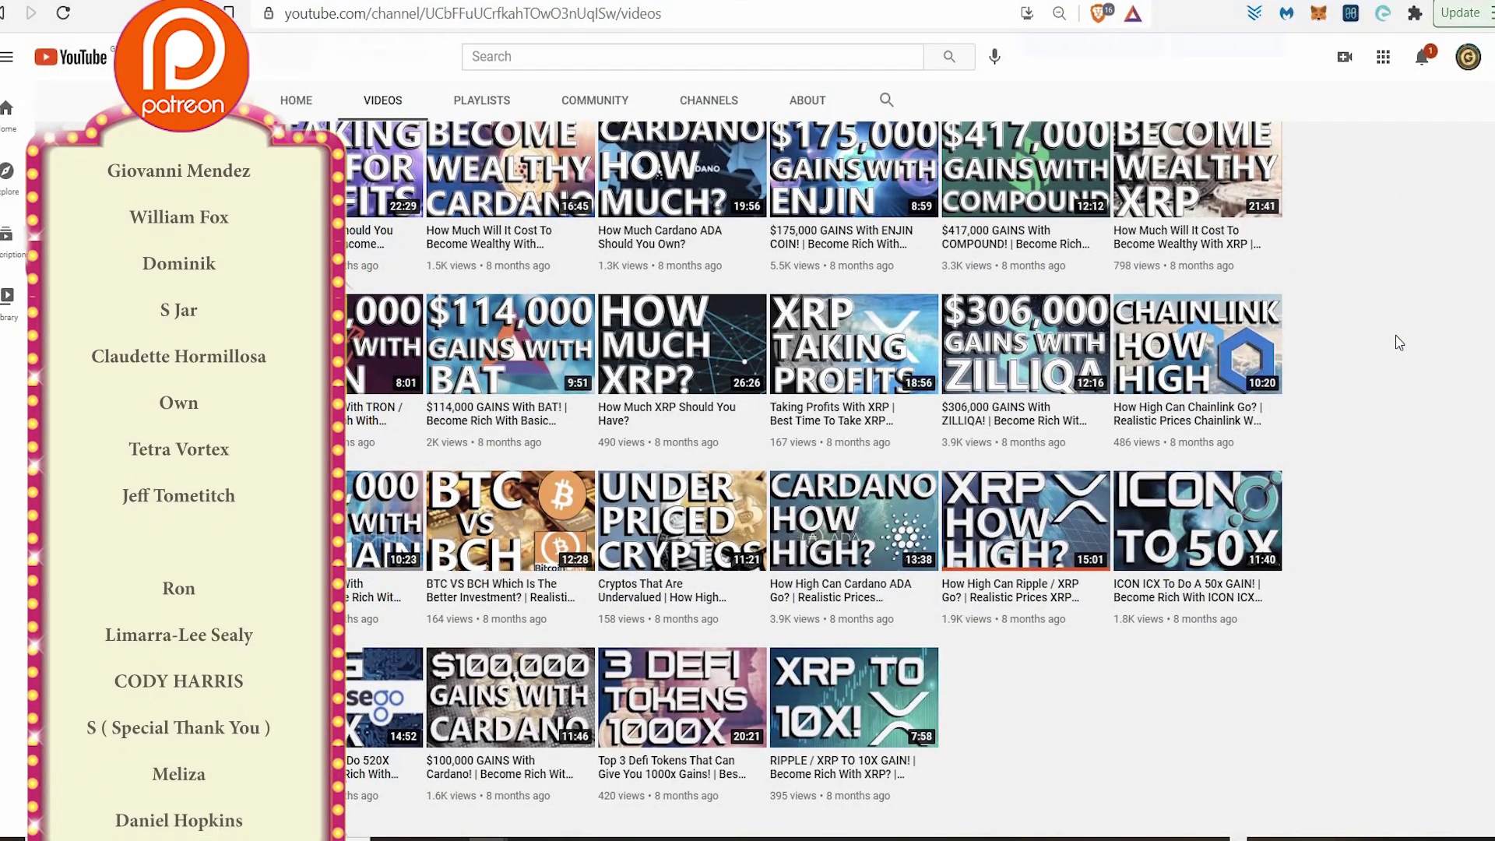
- Scroll back up to uploads like 'SAFEMOON! - How High Can It Go?' and 'ZILLIQA & HARMONY!'
scroll(1399, 343, "up", 3)
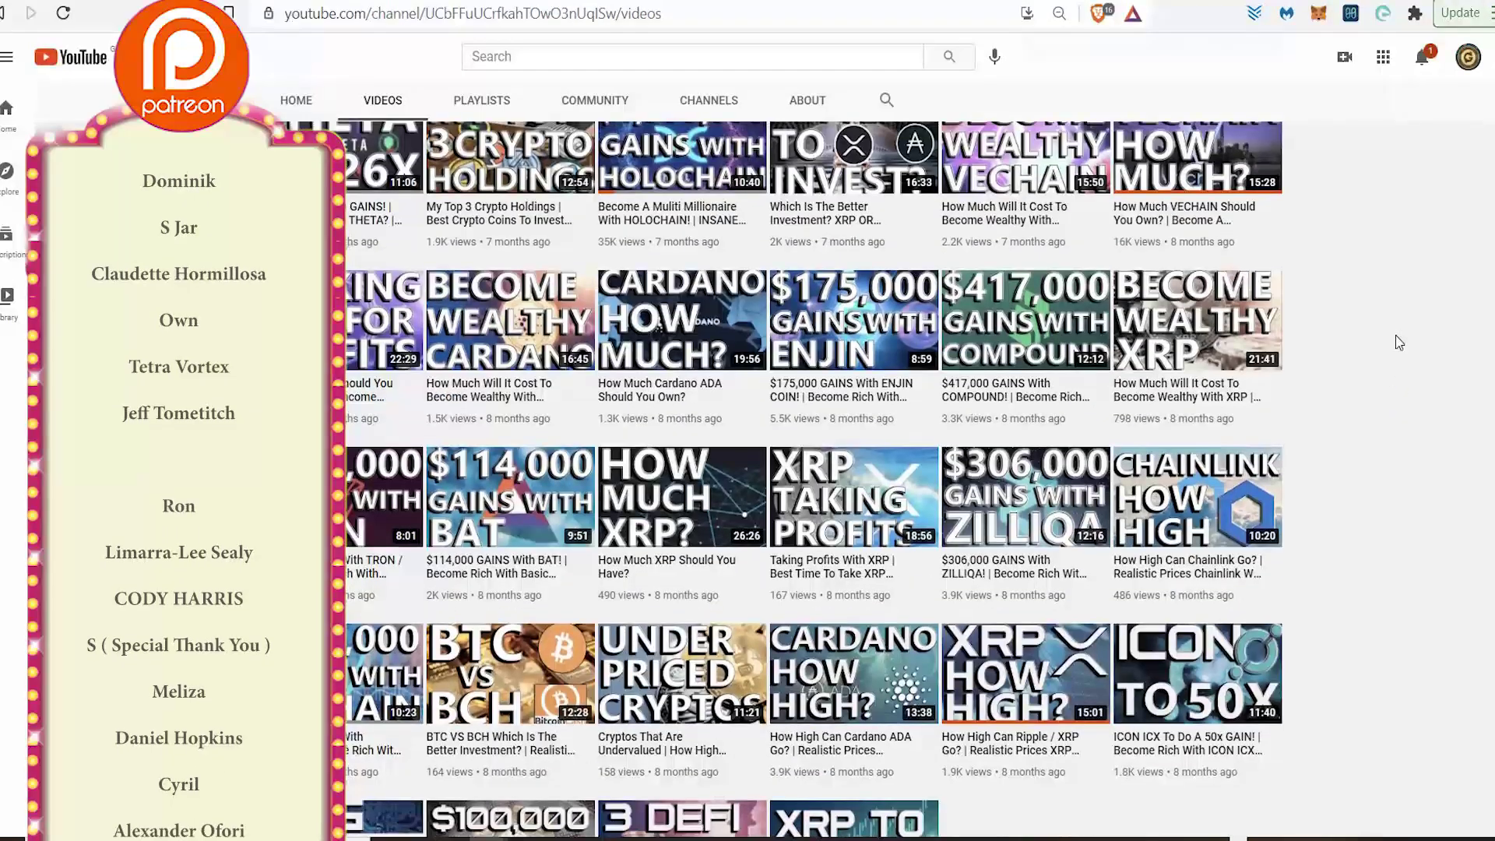
scroll(1396, 341, "up", 10)
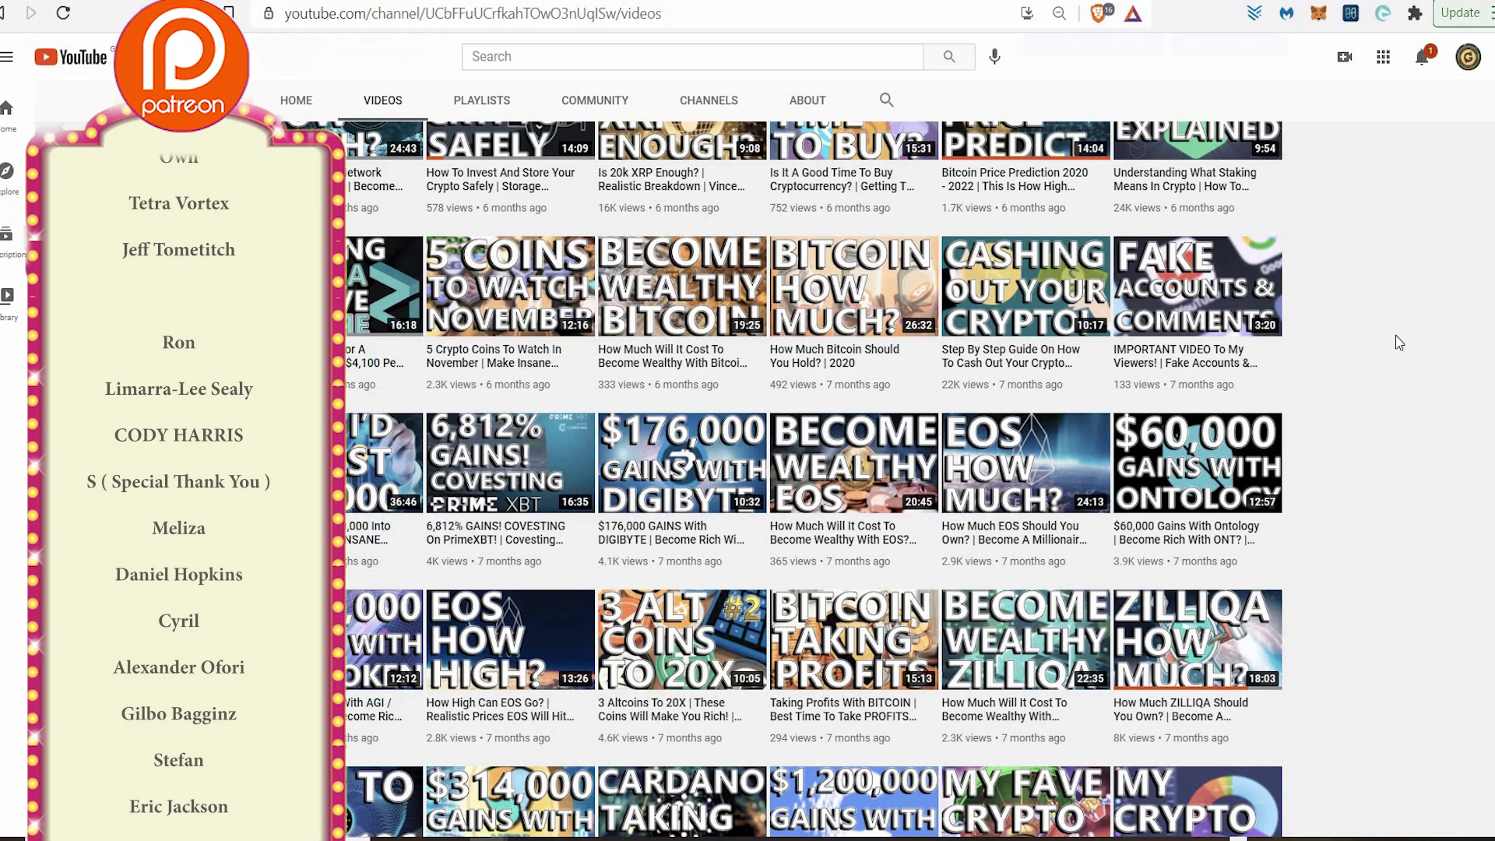
scroll(1397, 343, "up", 3)
scroll(1395, 341, "up", 8)
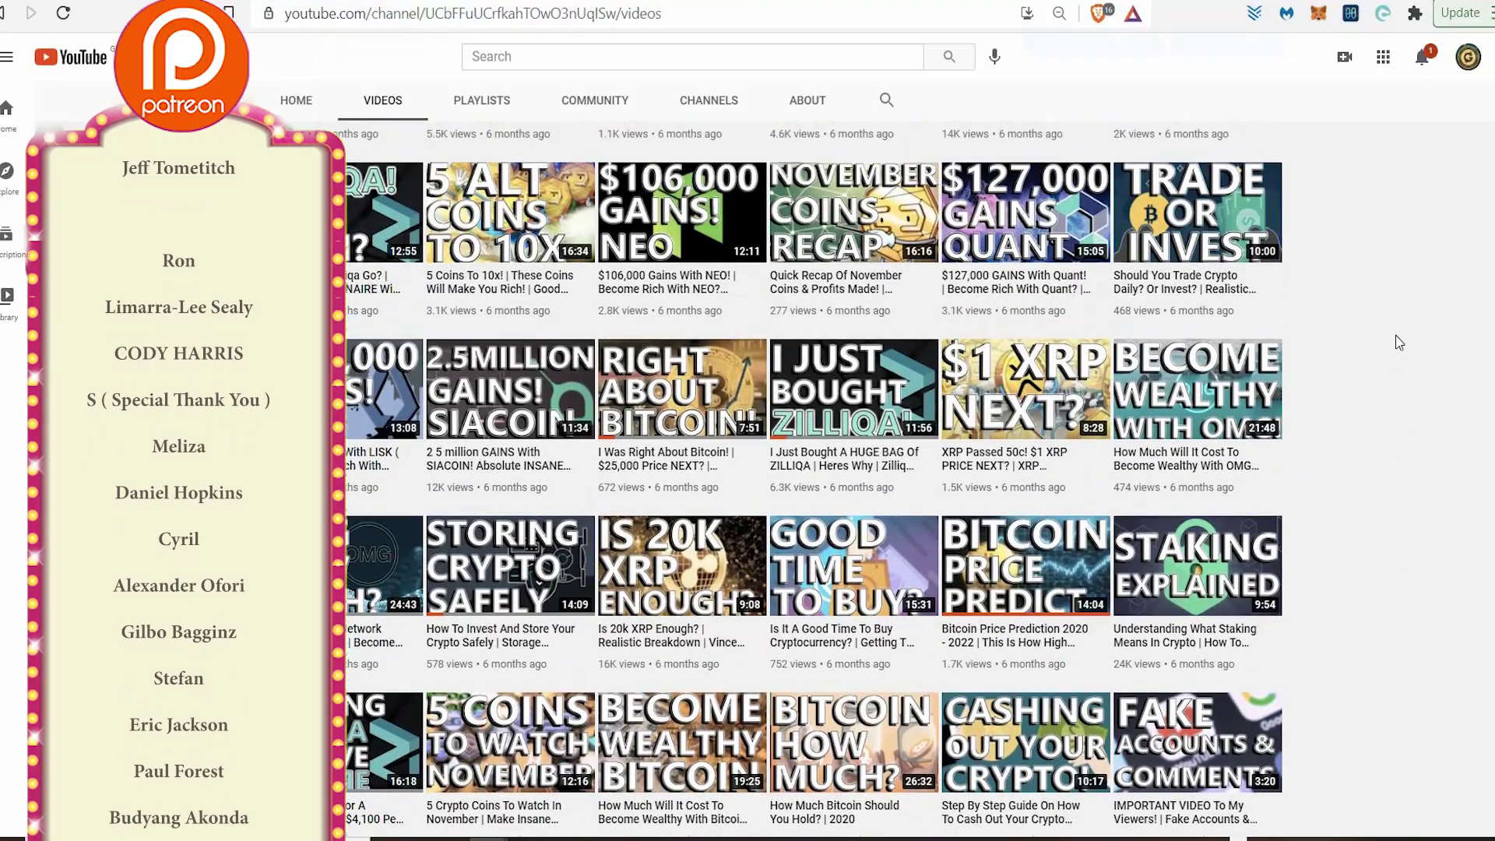
scroll(1396, 341, "up", 7)
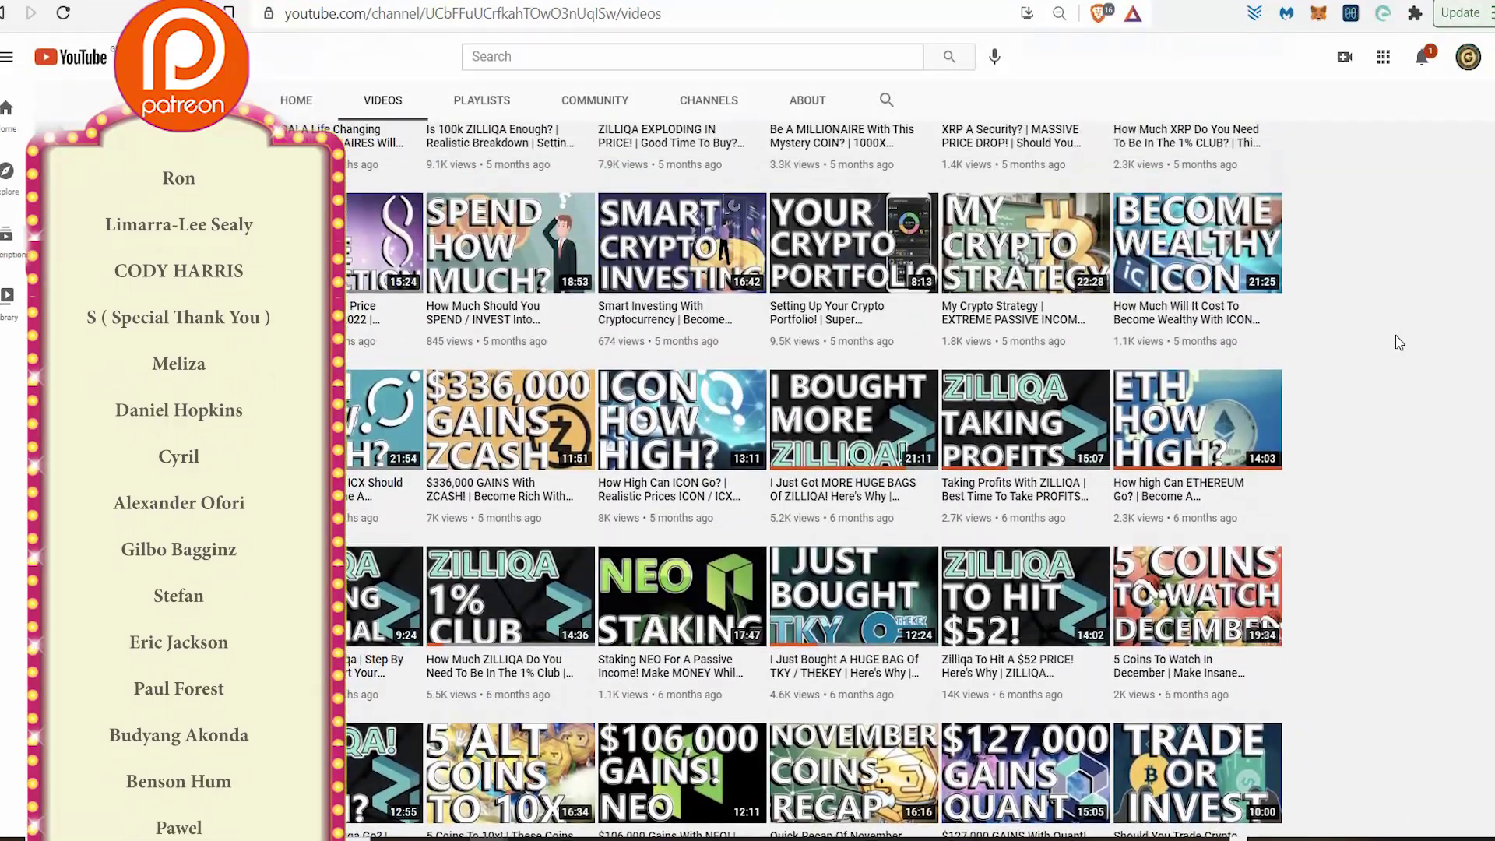
scroll(1395, 336, "up", 2)
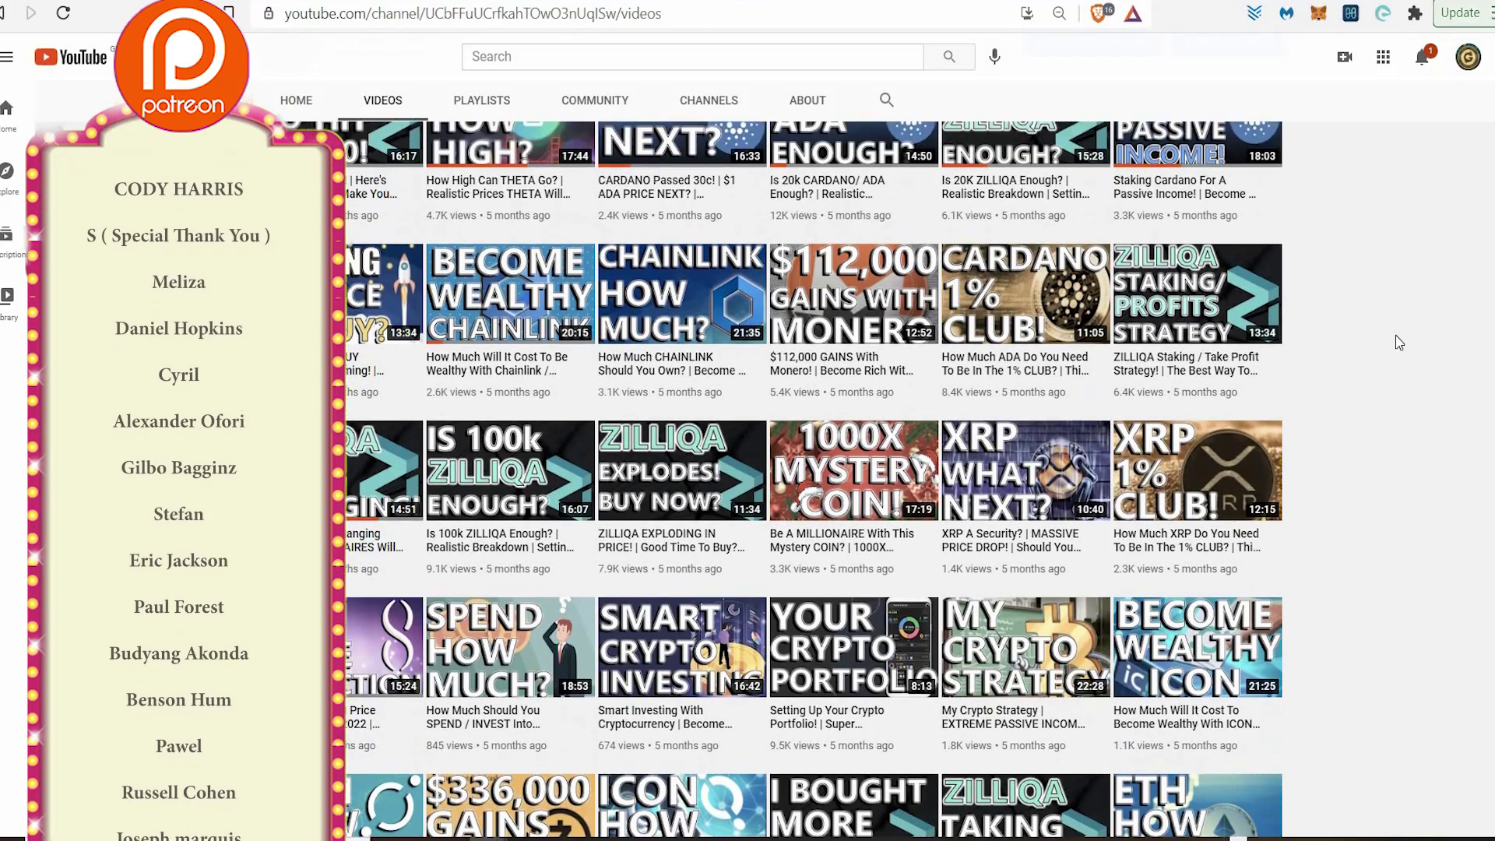
scroll(1395, 341, "up", 1)
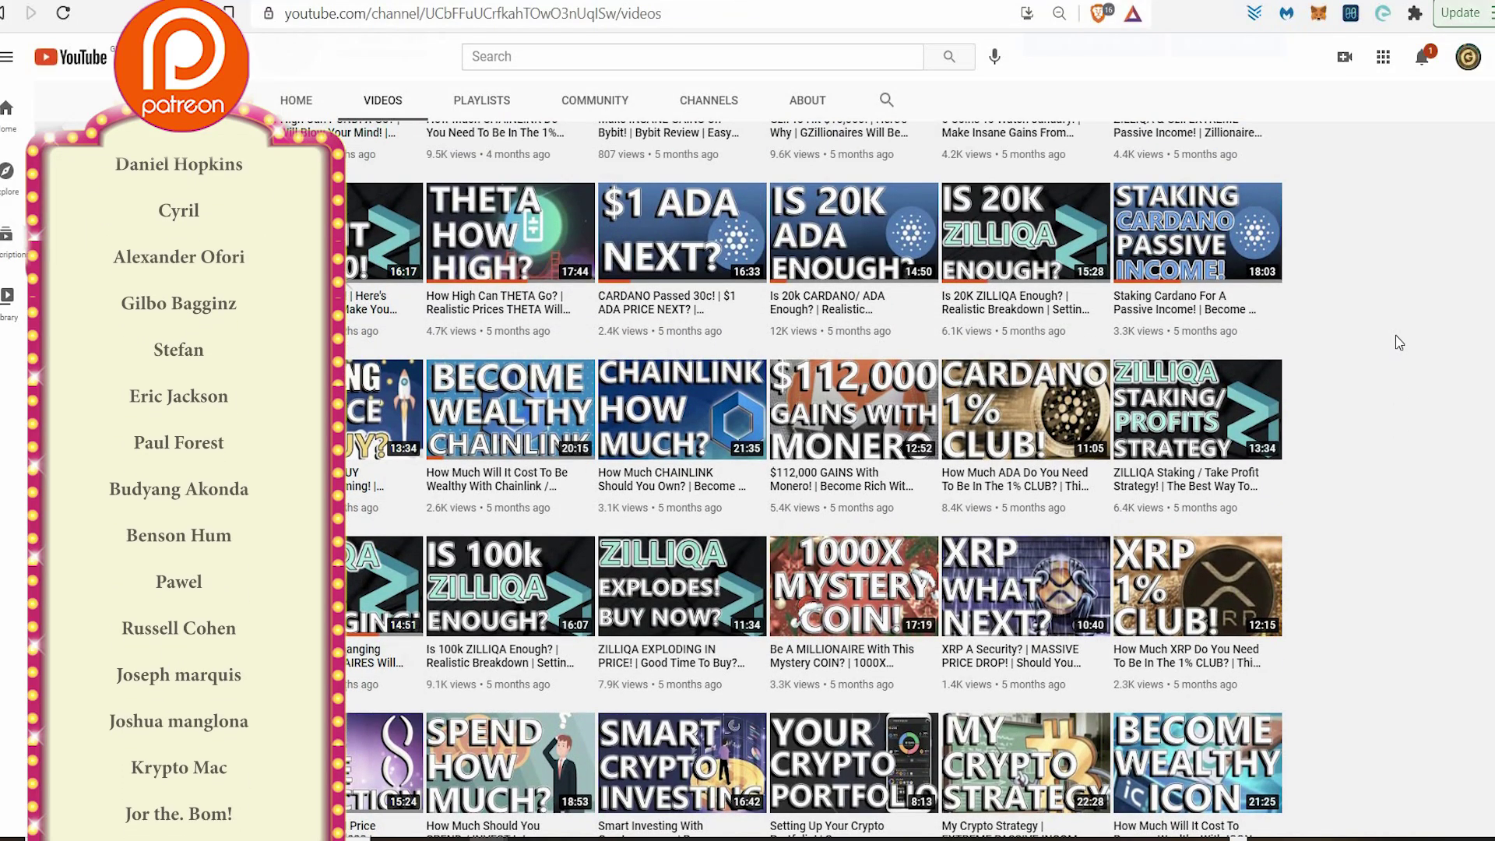
scroll(1398, 343, "up", 2)
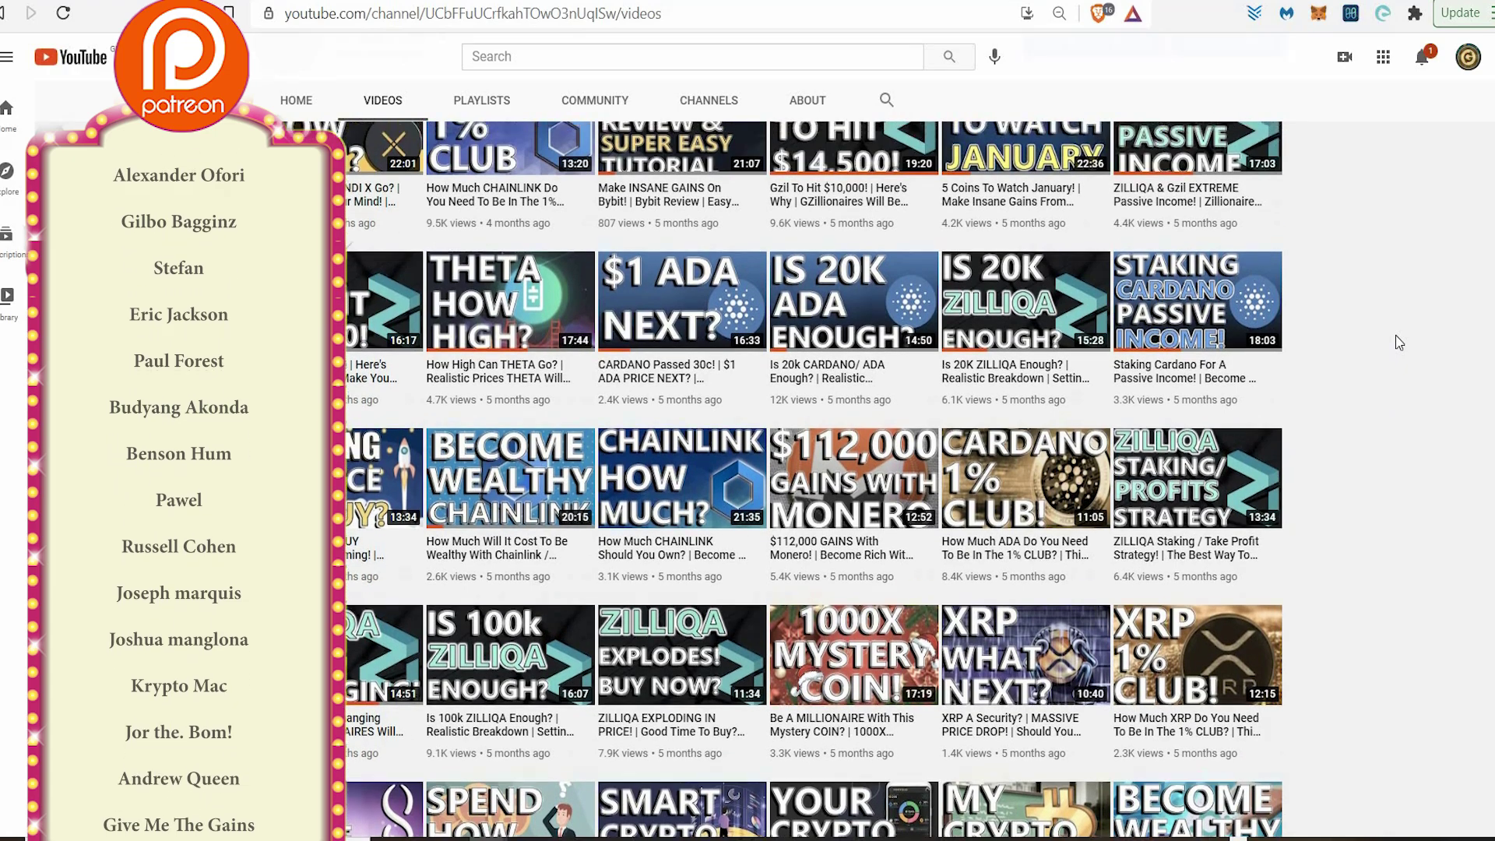
scroll(1398, 342, "up", 4)
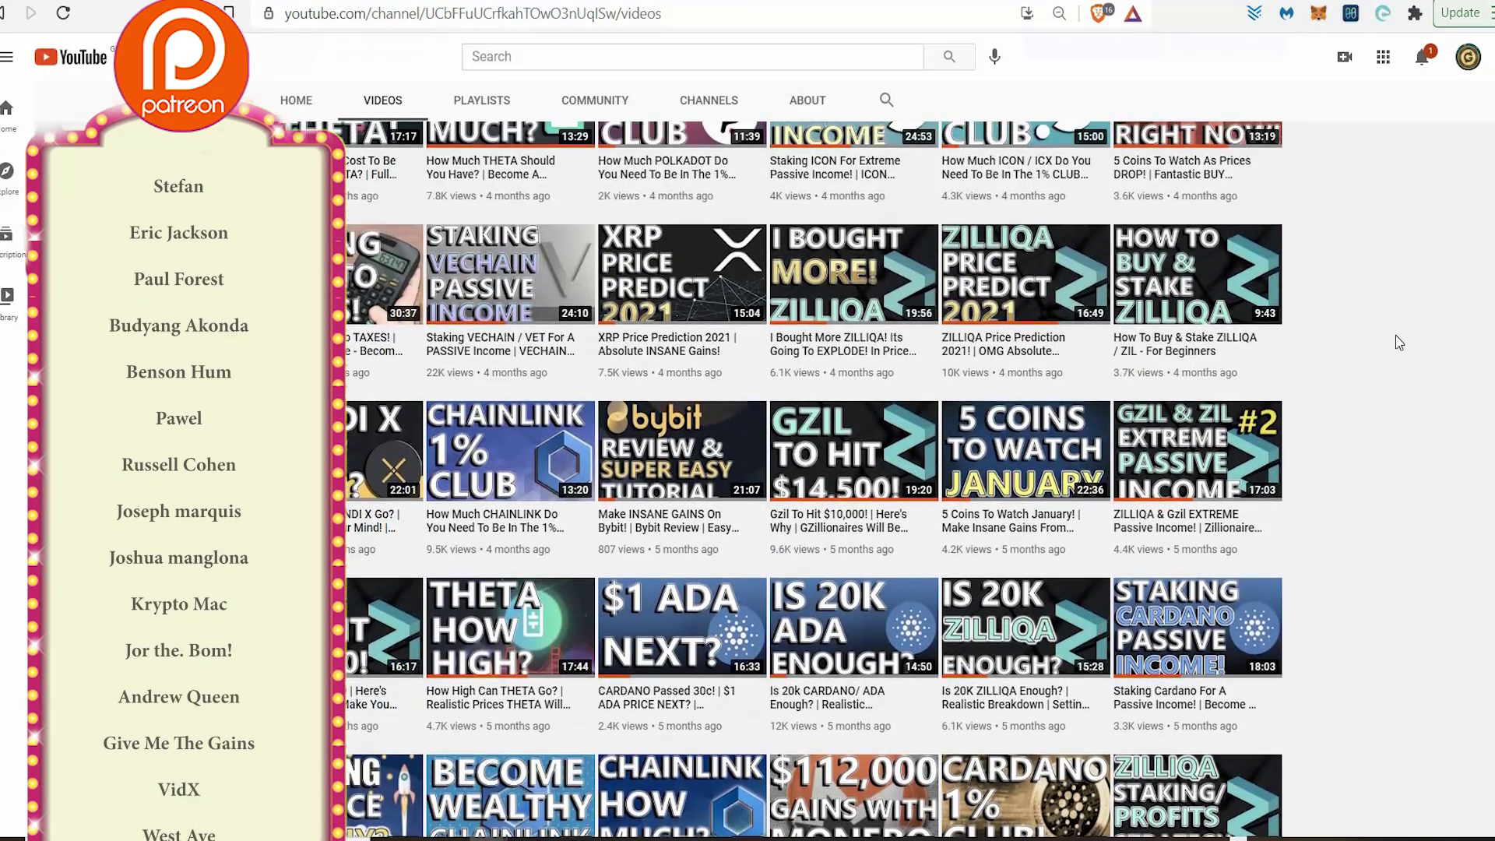
scroll(1398, 343, "up", 6)
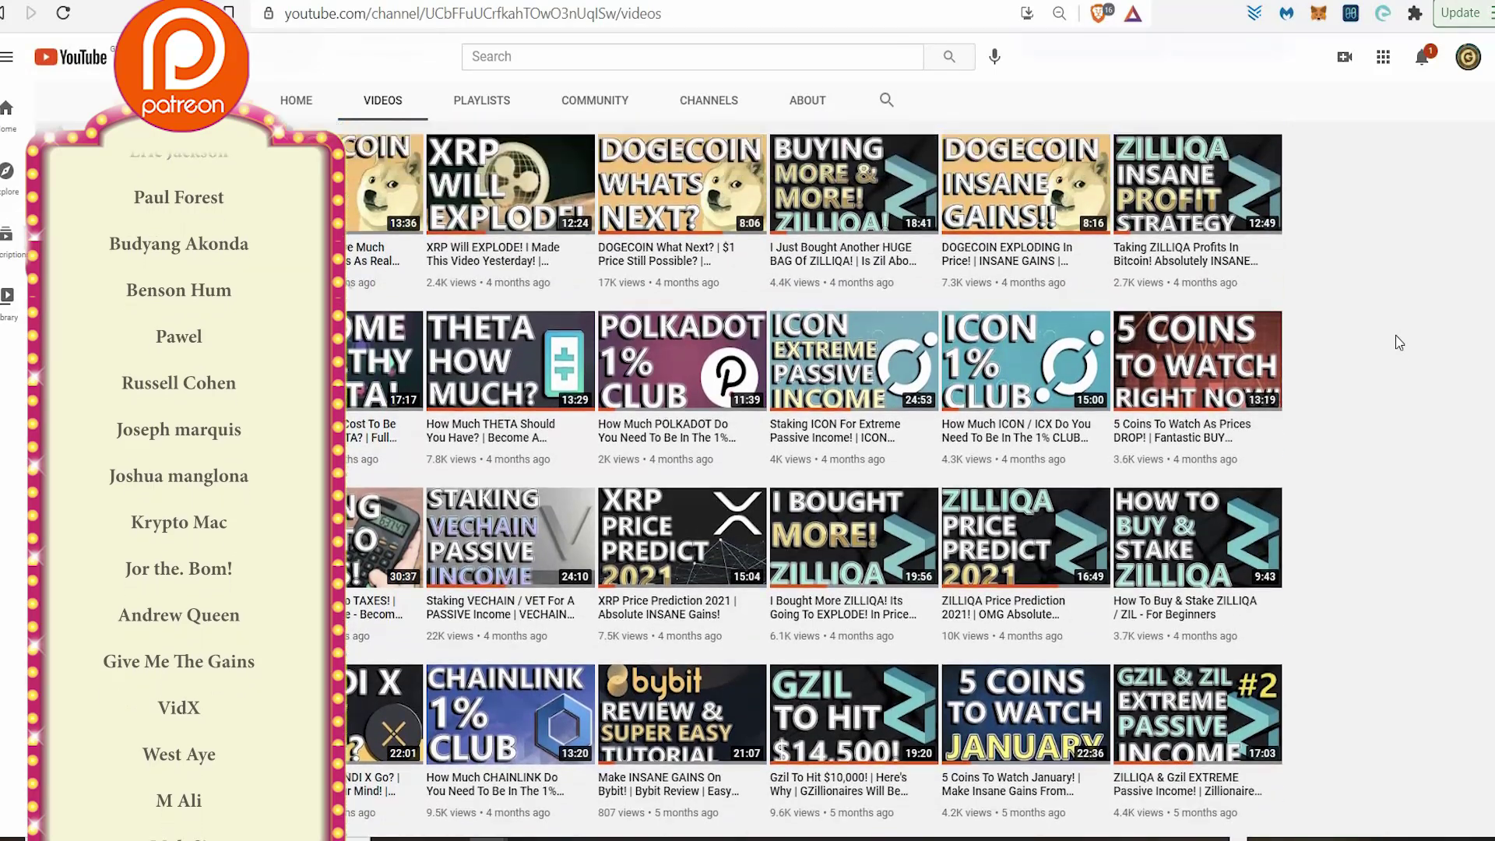
scroll(1396, 335, "up", 5)
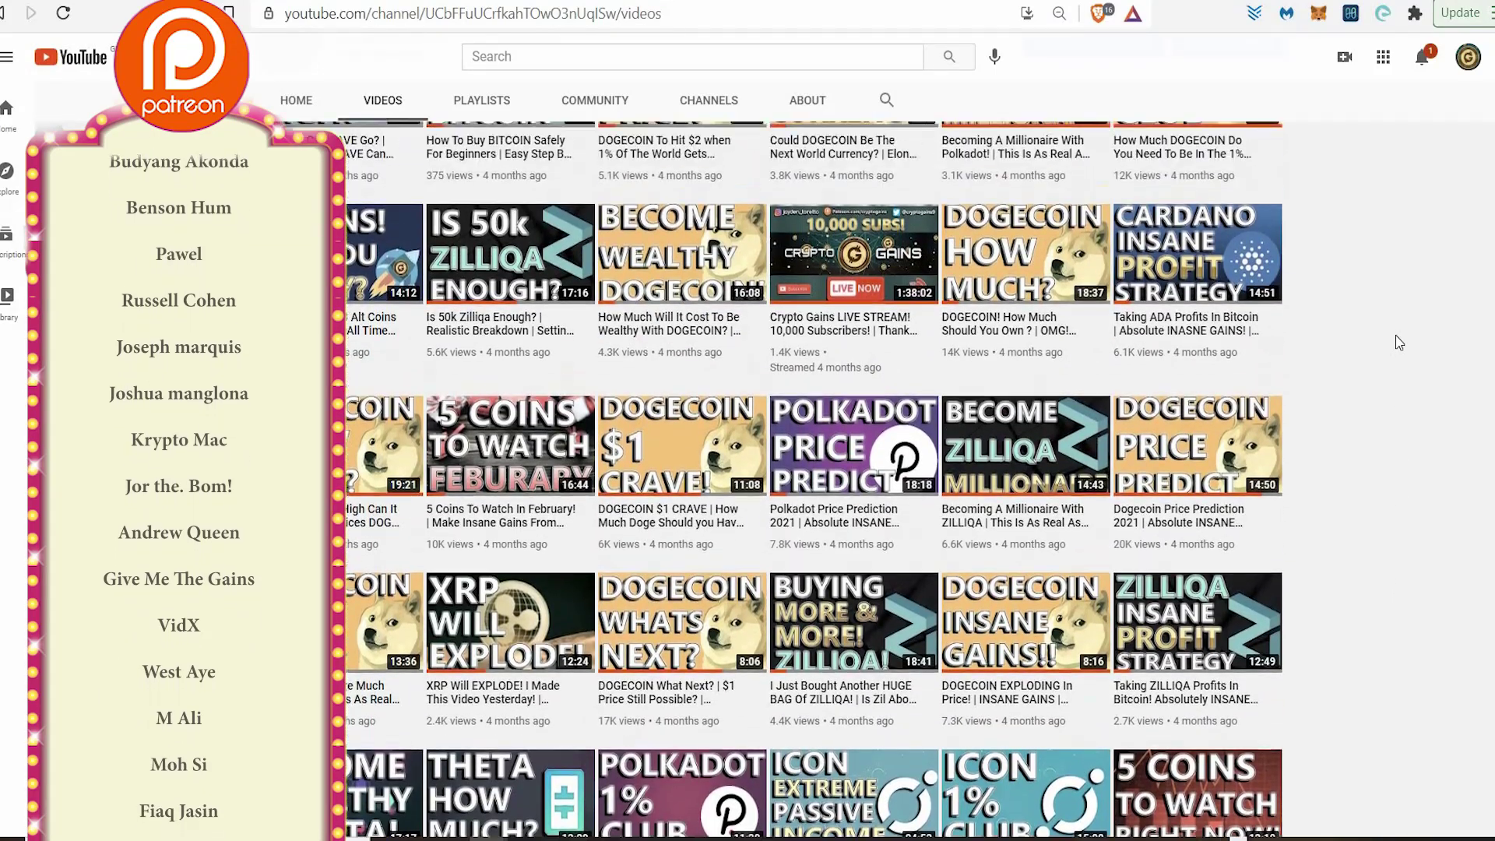
scroll(1399, 342, "up", 5)
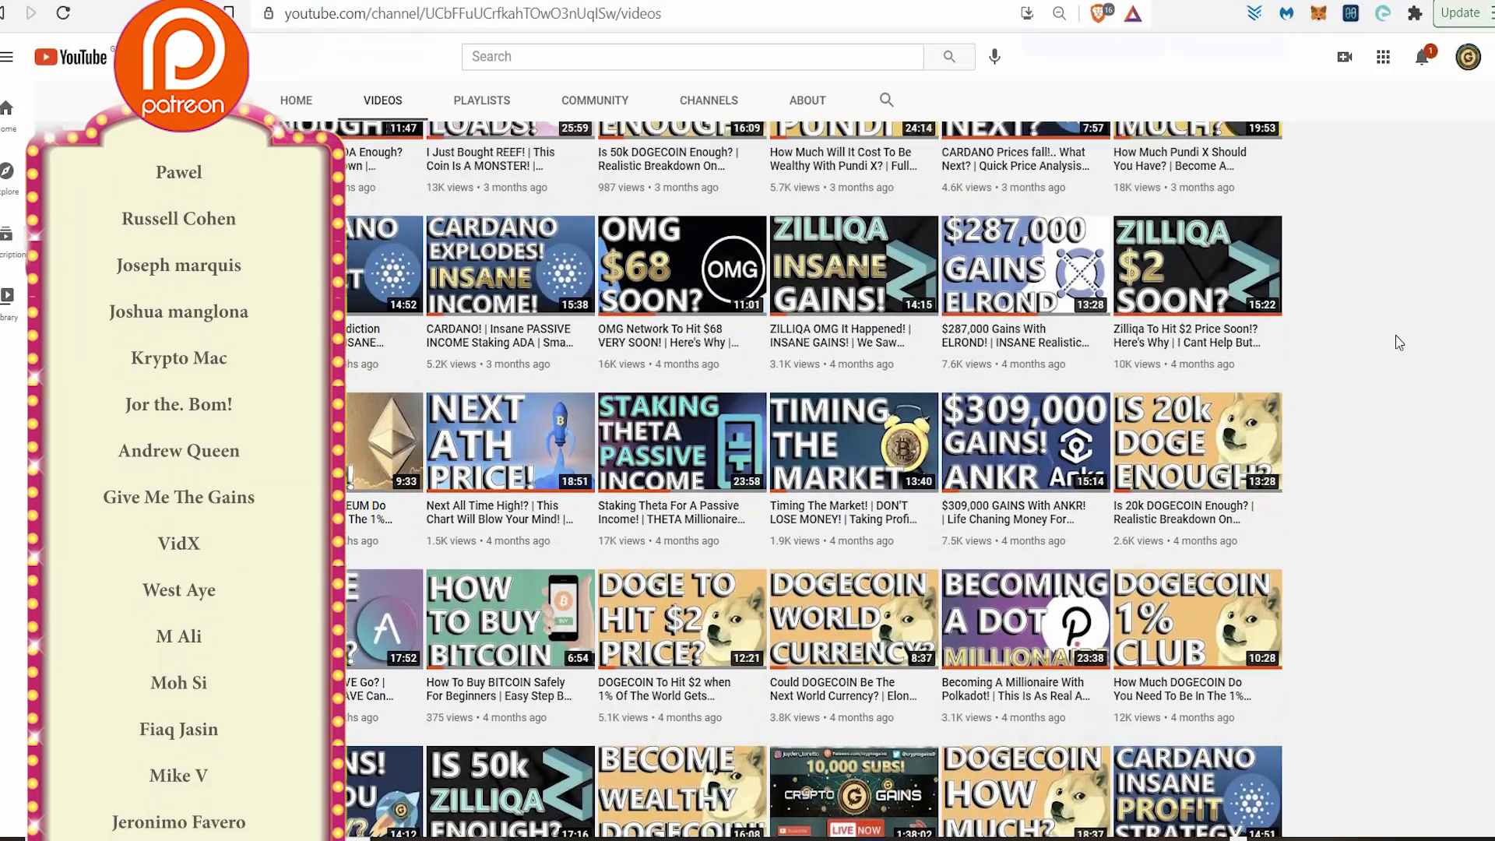
scroll(1396, 336, "up", 3)
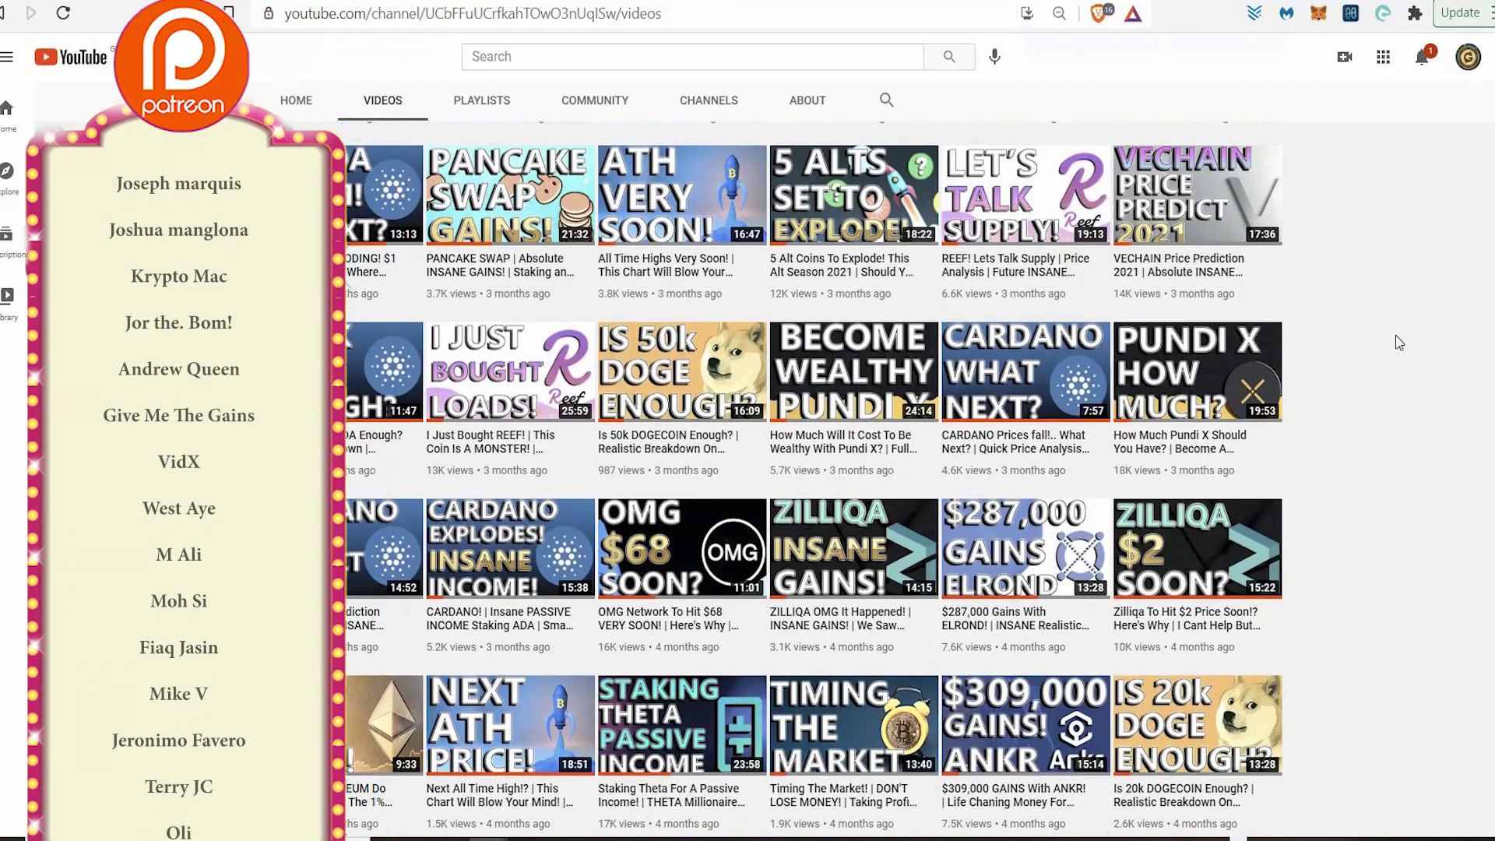
scroll(1396, 343, "up", 4)
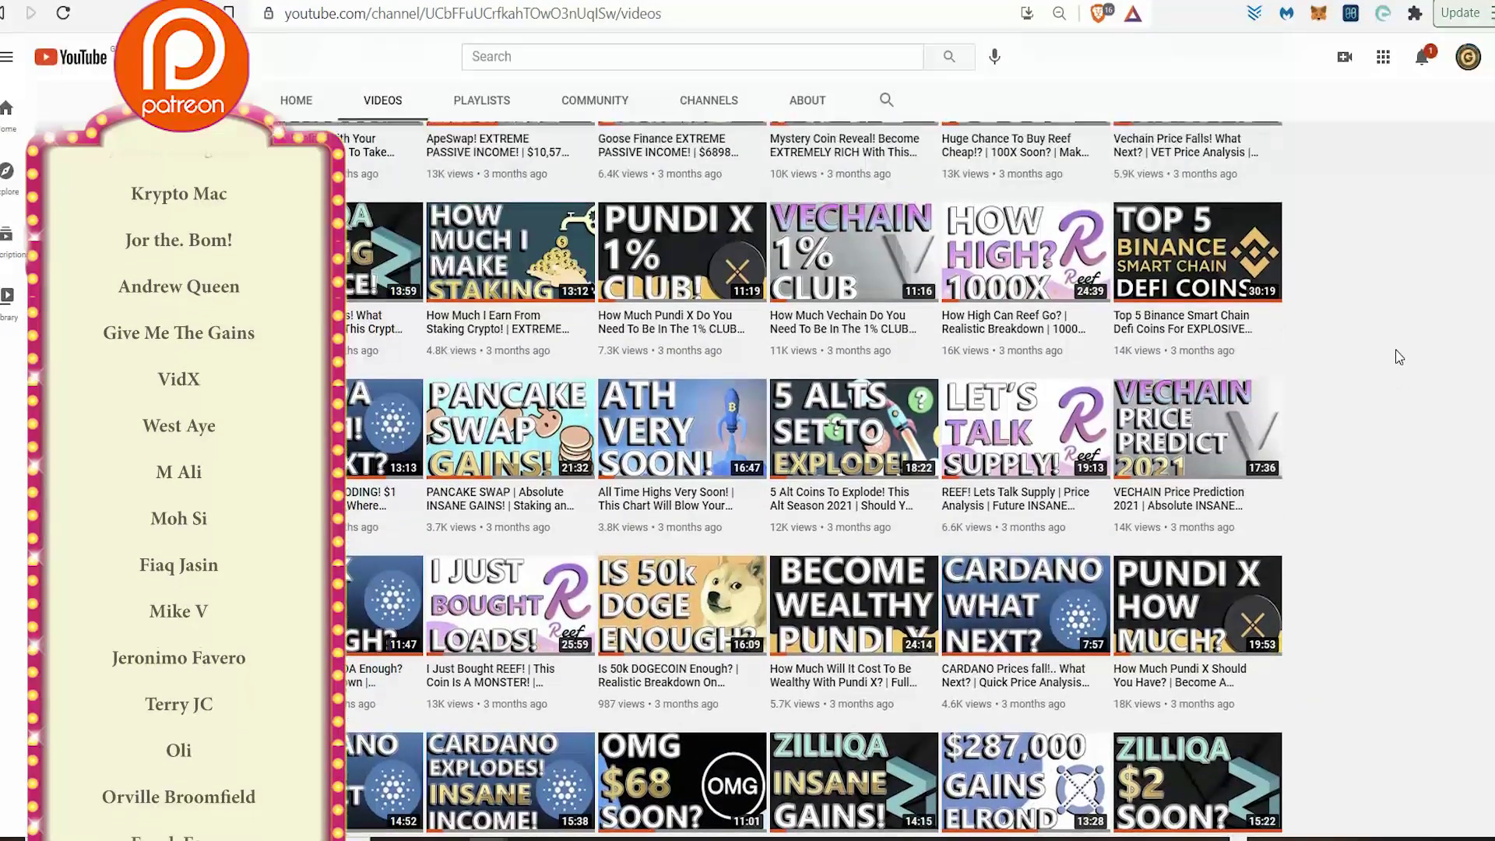
scroll(1398, 356, "up", 5)
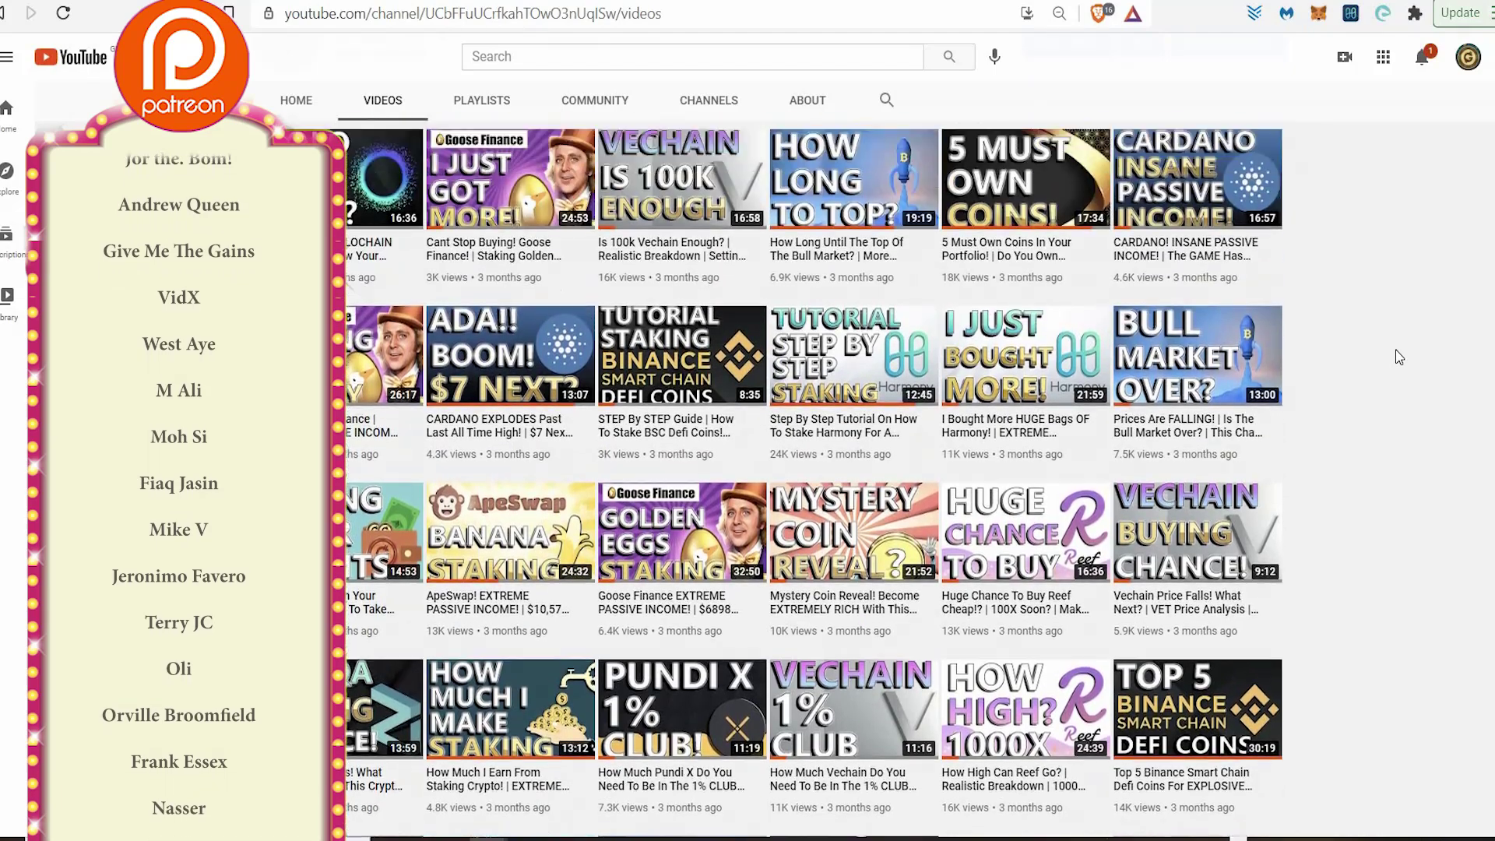
scroll(1398, 357, "up", 4)
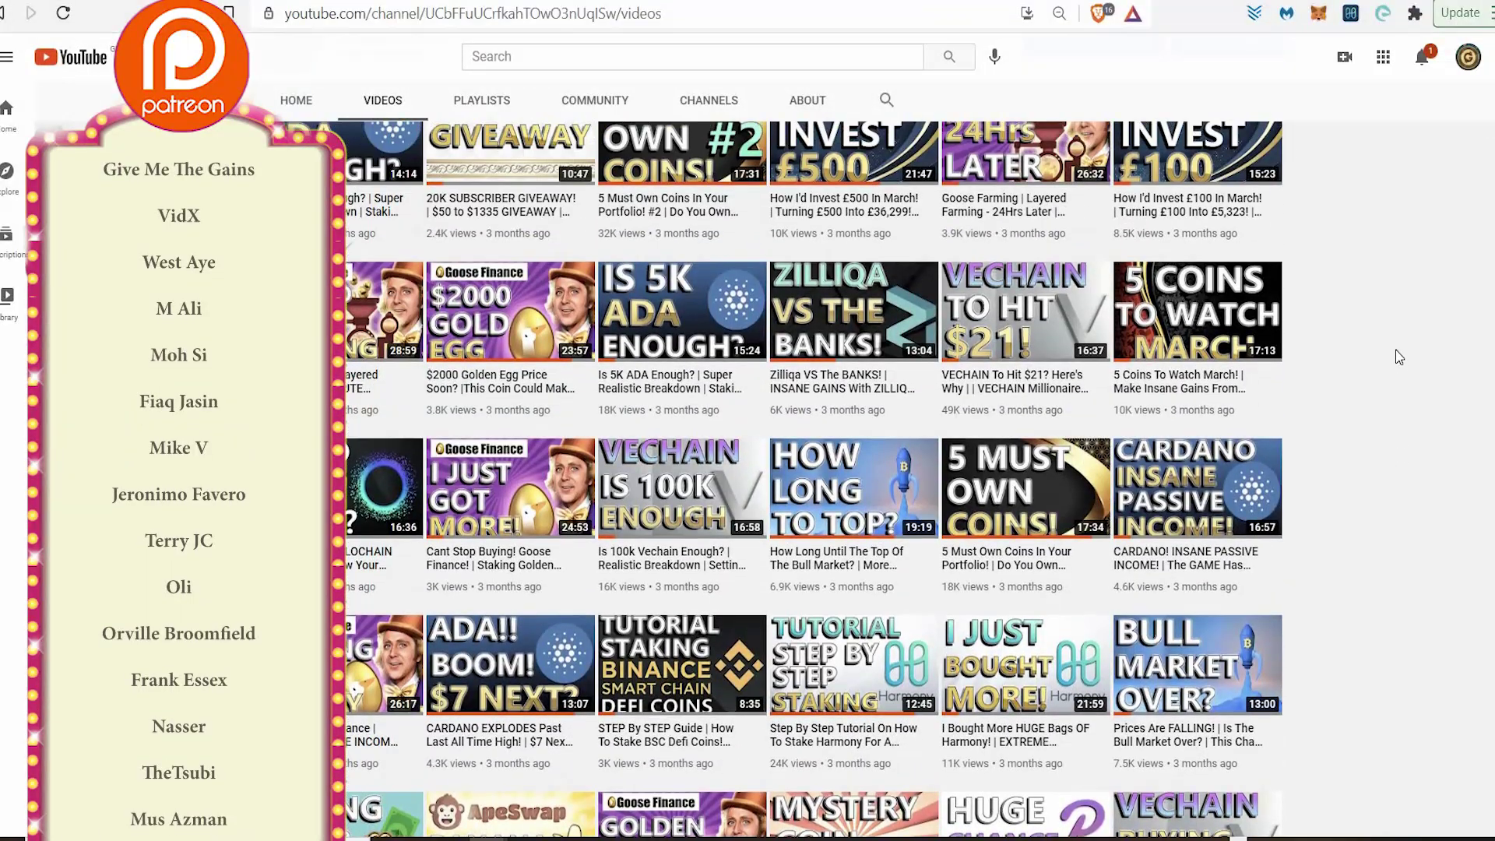
scroll(1399, 357, "up", 4)
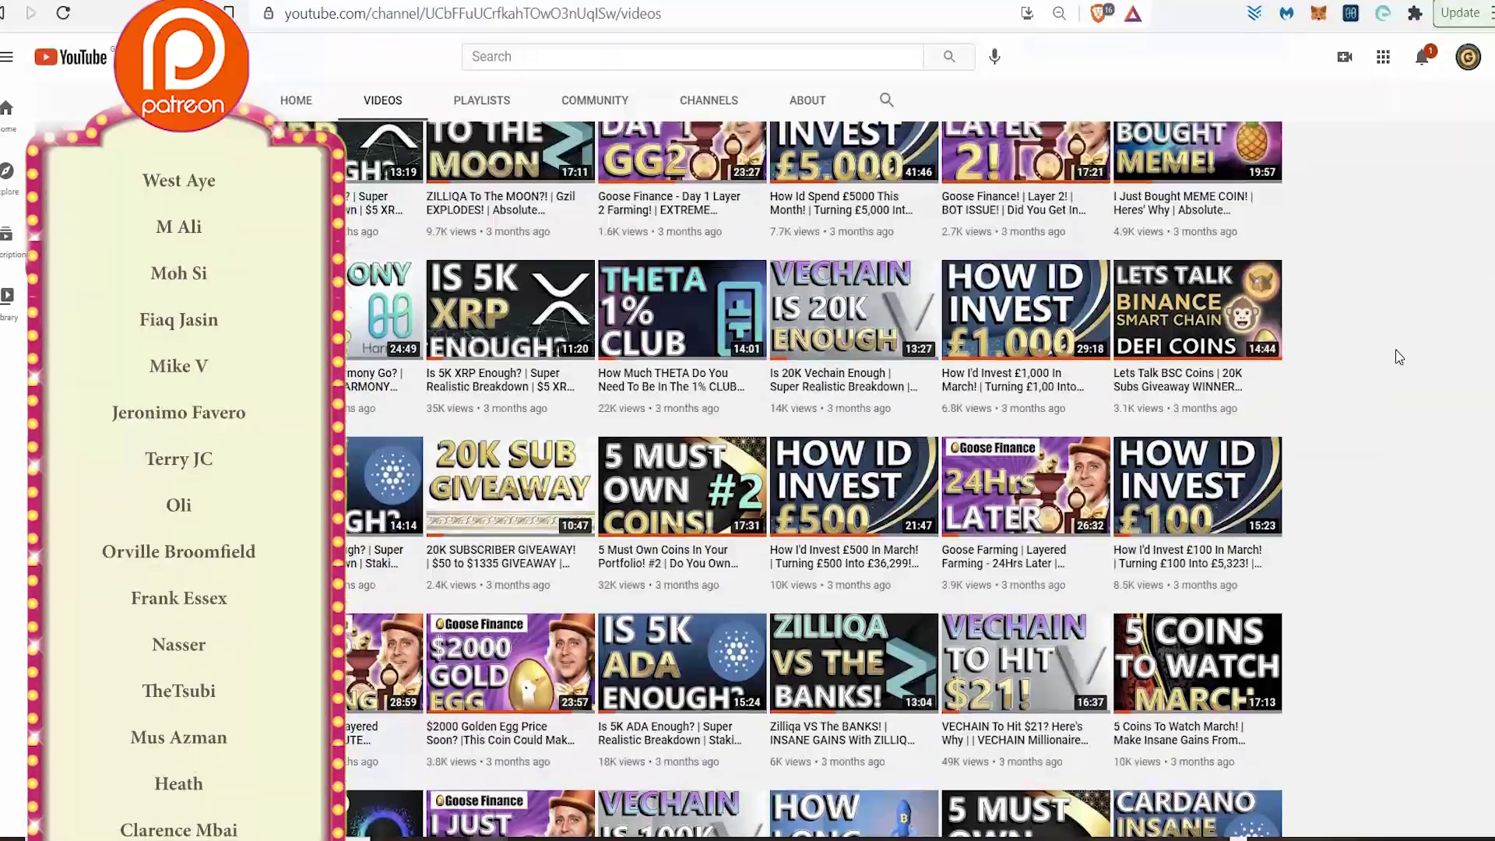
scroll(1399, 356, "up", 2)
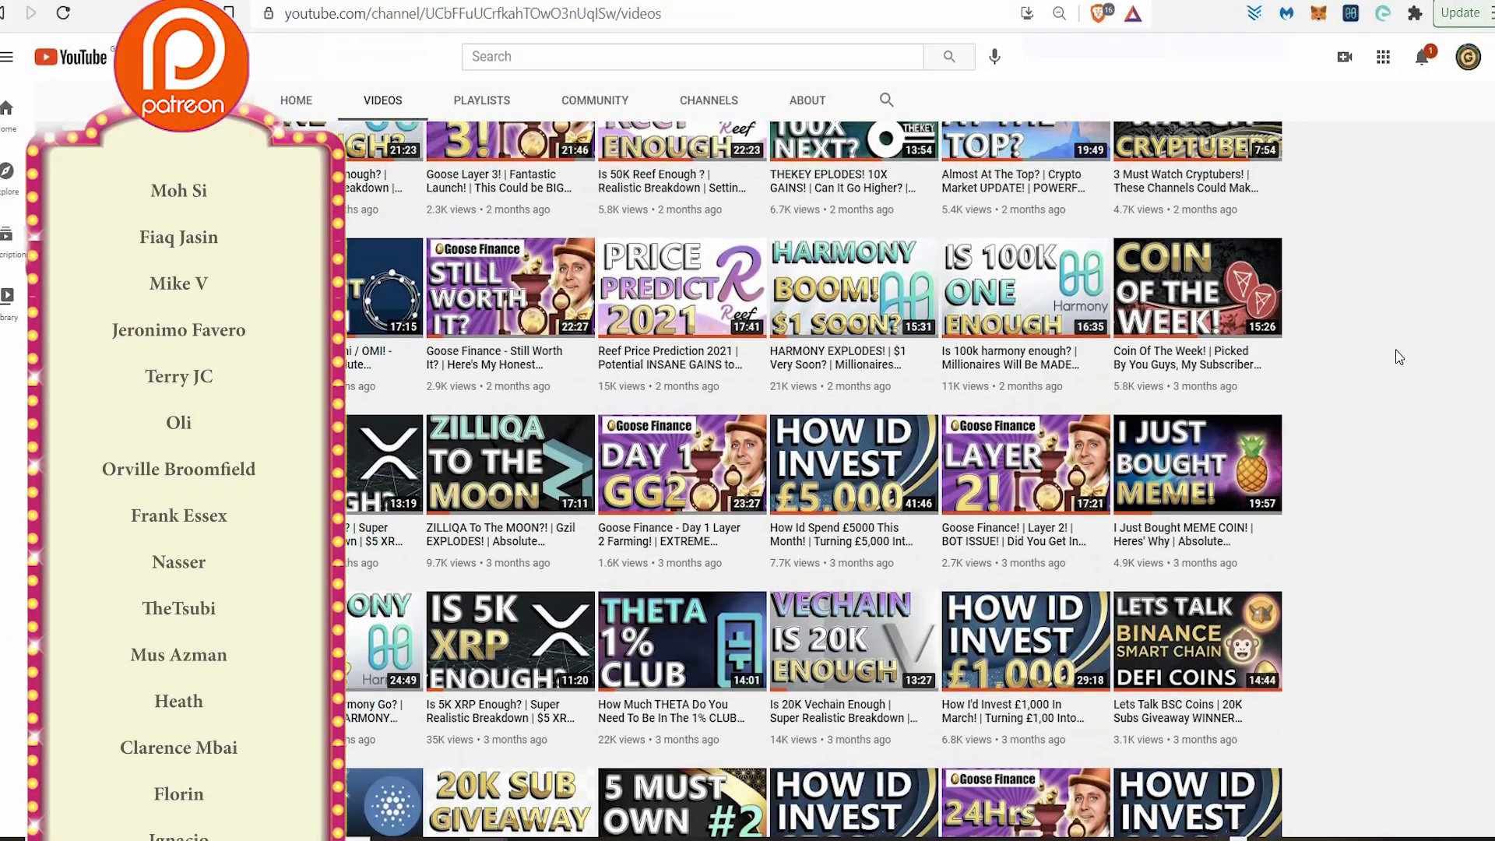
scroll(1399, 356, "up", 3)
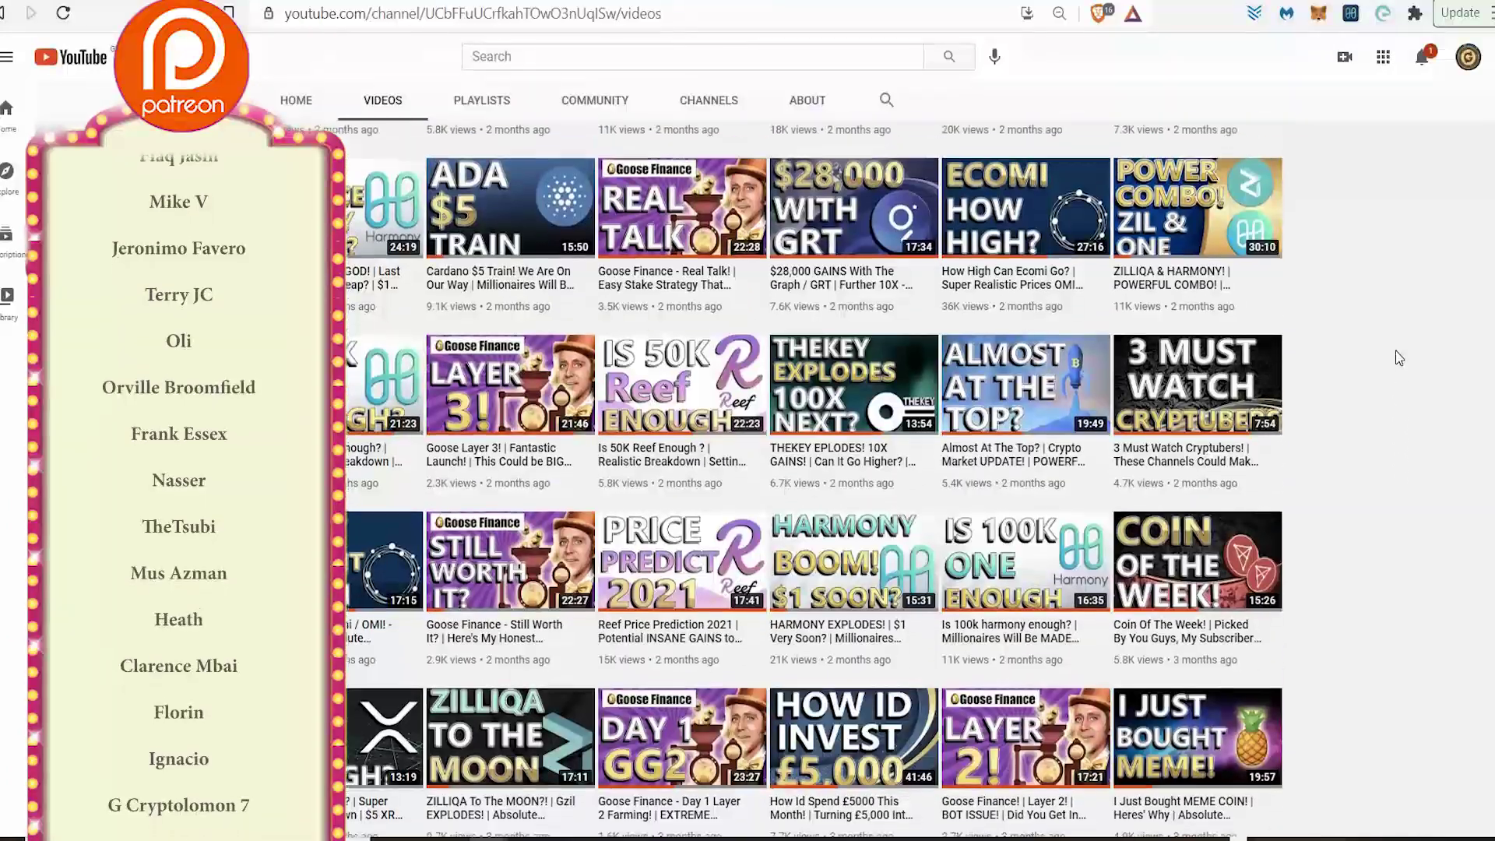
scroll(1399, 357, "up", 5)
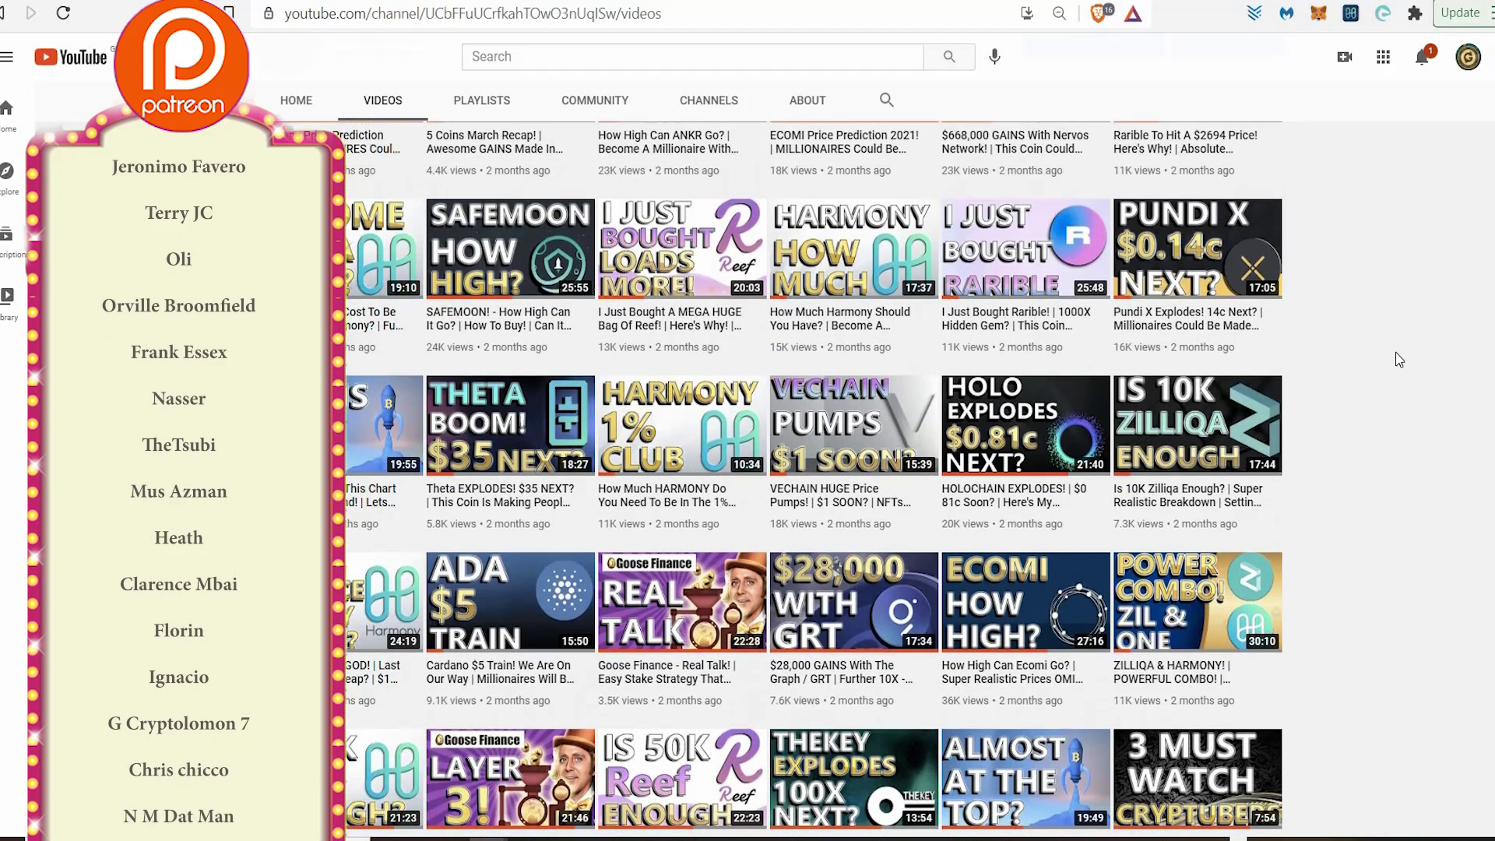